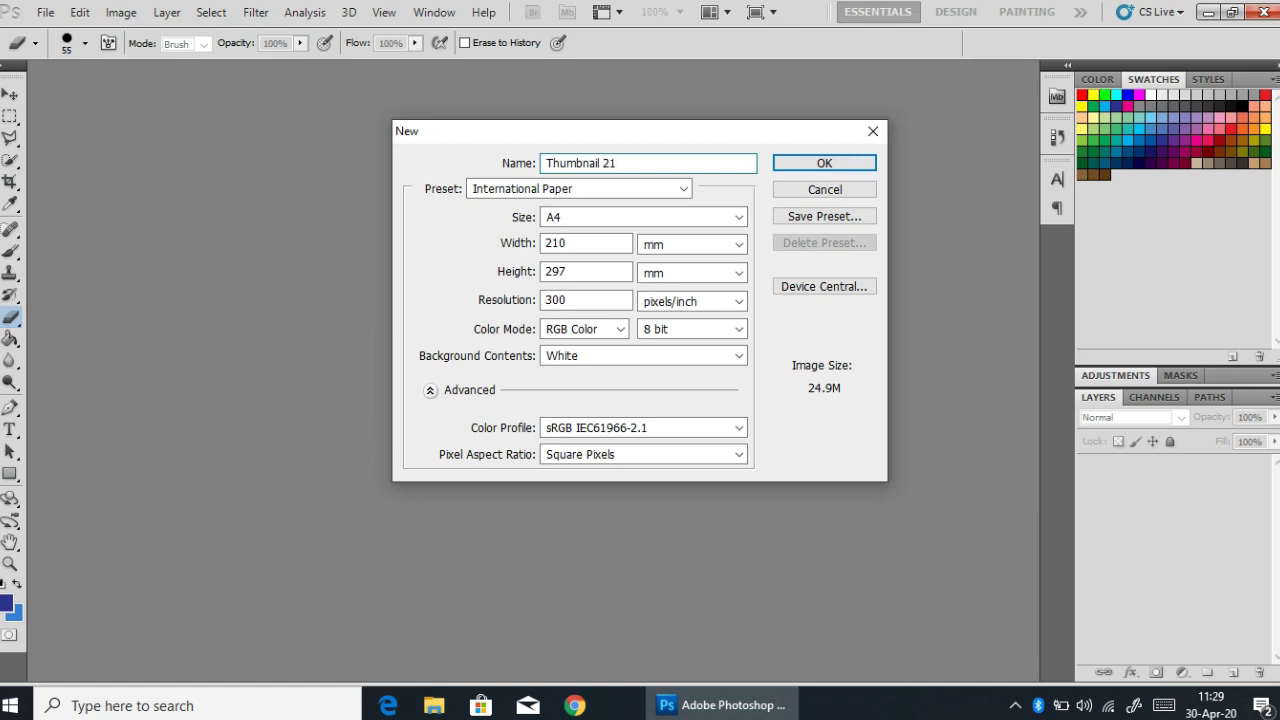
Create the Thumbnail 21 document using the International Paper preset in A4 size.
left_click(683, 189)
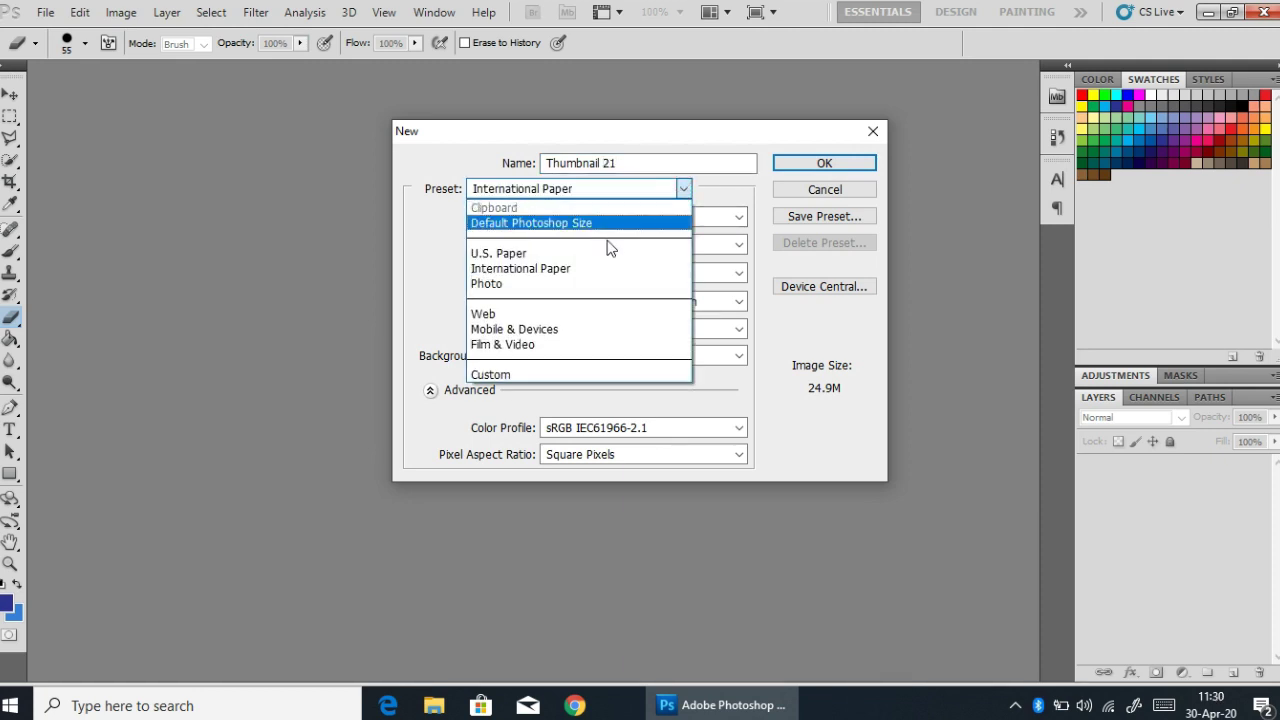
left_click(587, 269)
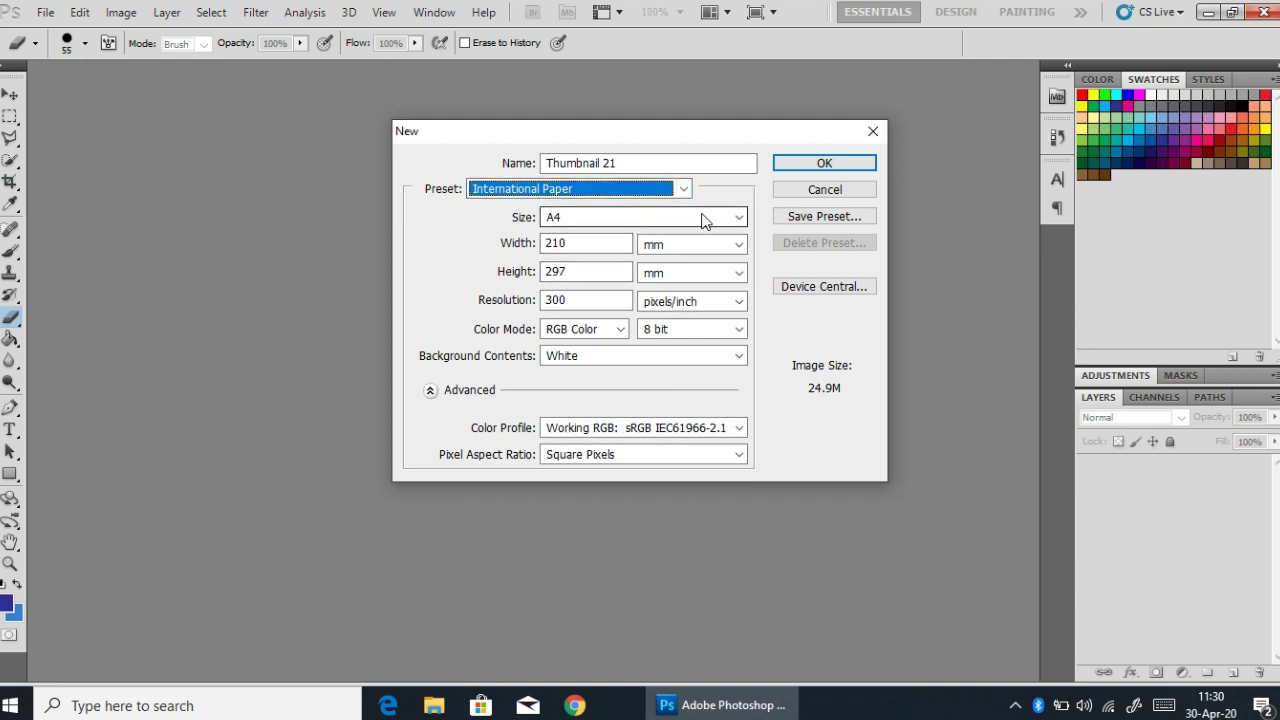
left_click(799, 166)
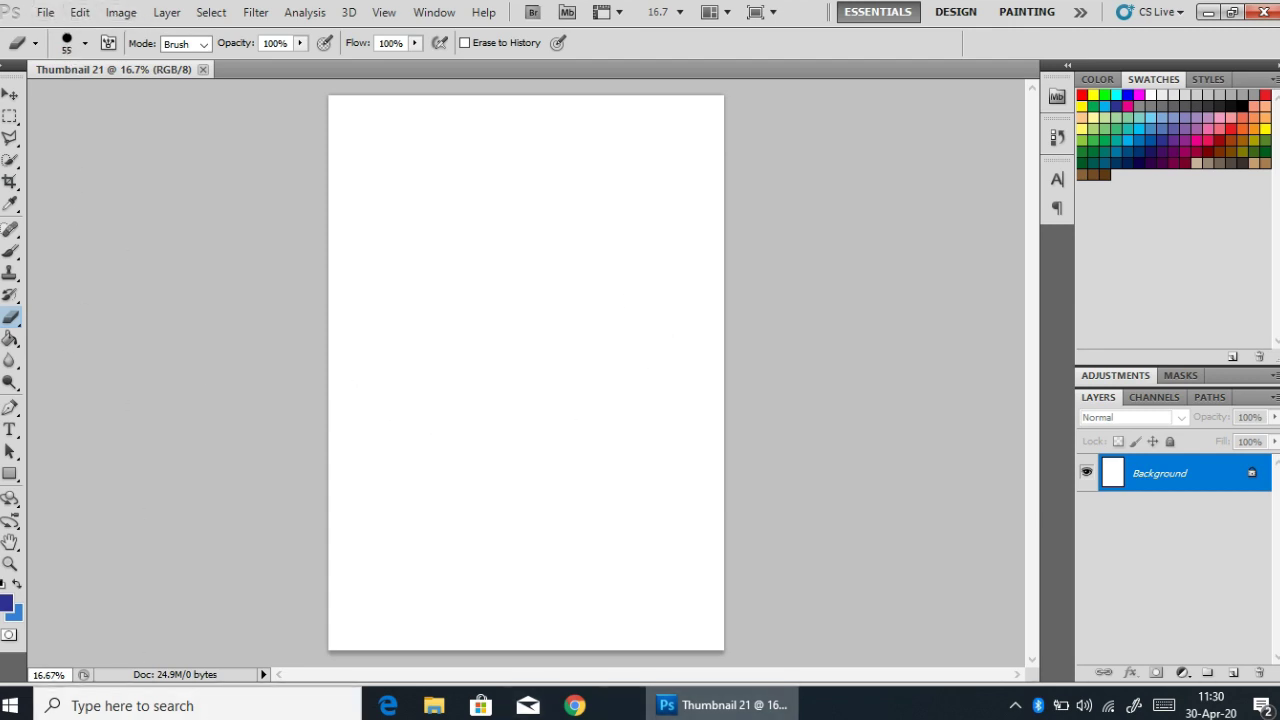
Rotate the blank canvas 90° clockwise to landscape orientation.
left_click(121, 14)
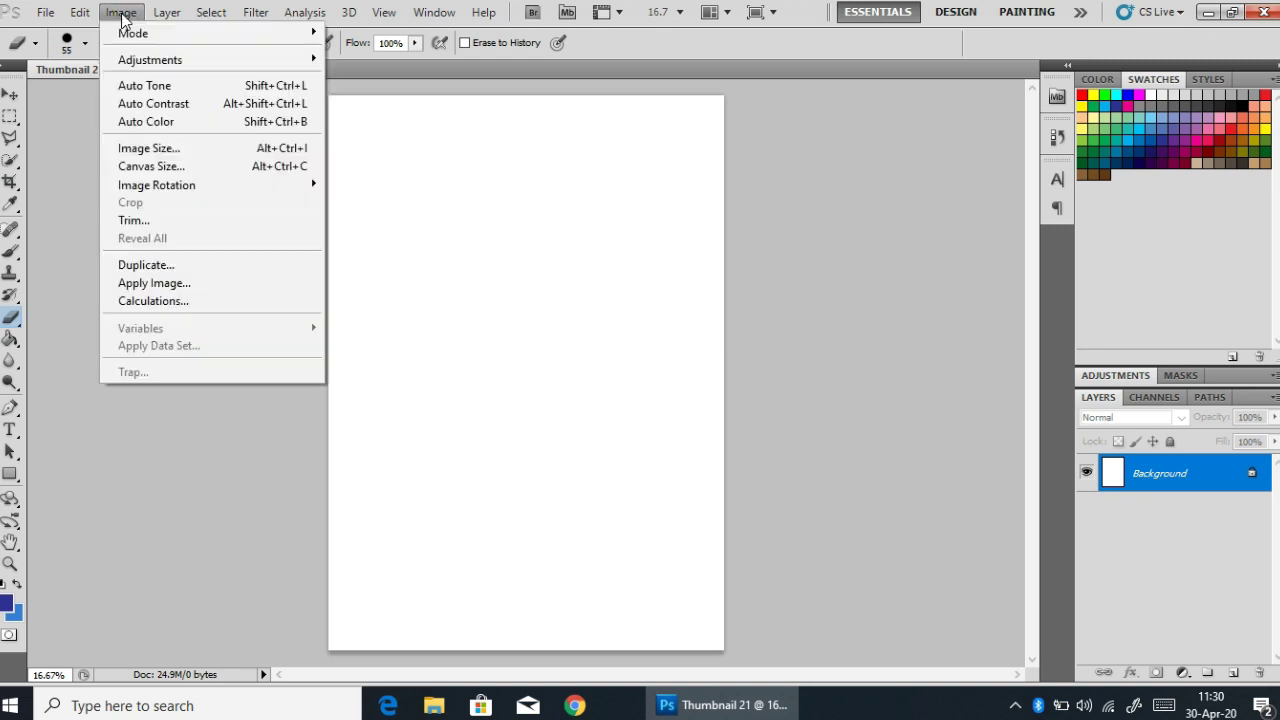
mouse_move(138, 185)
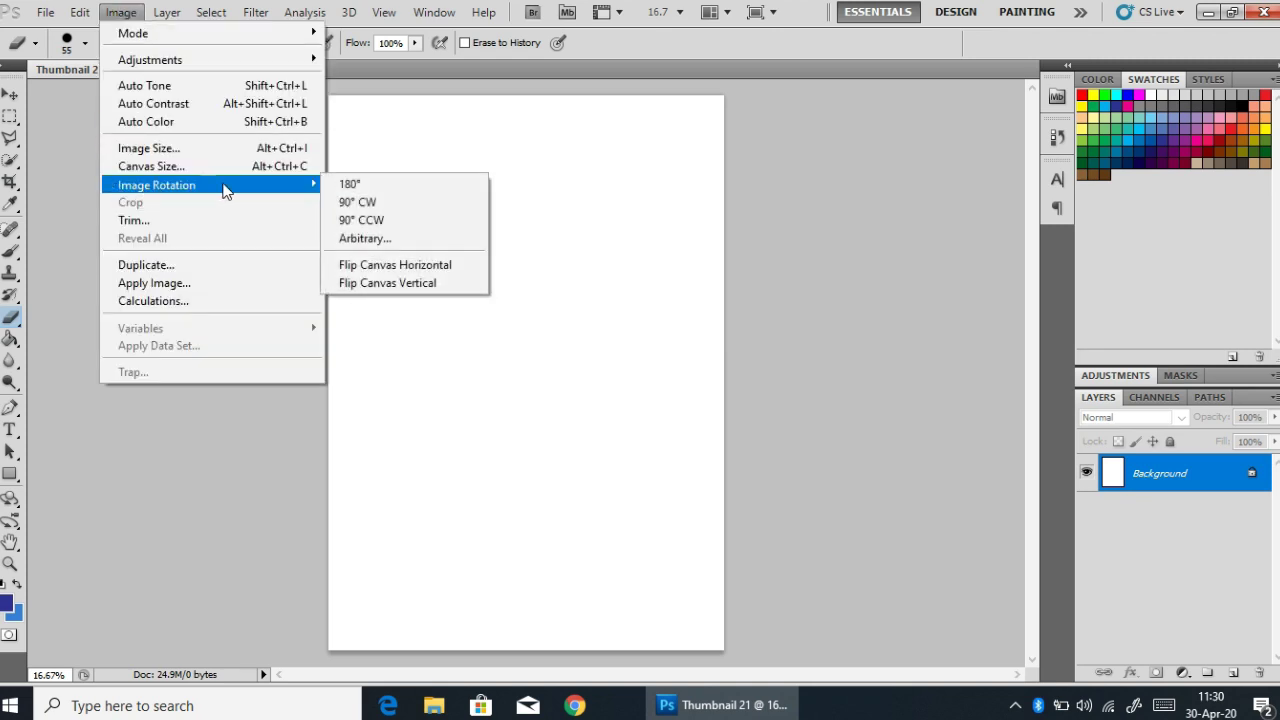
left_click(380, 205)
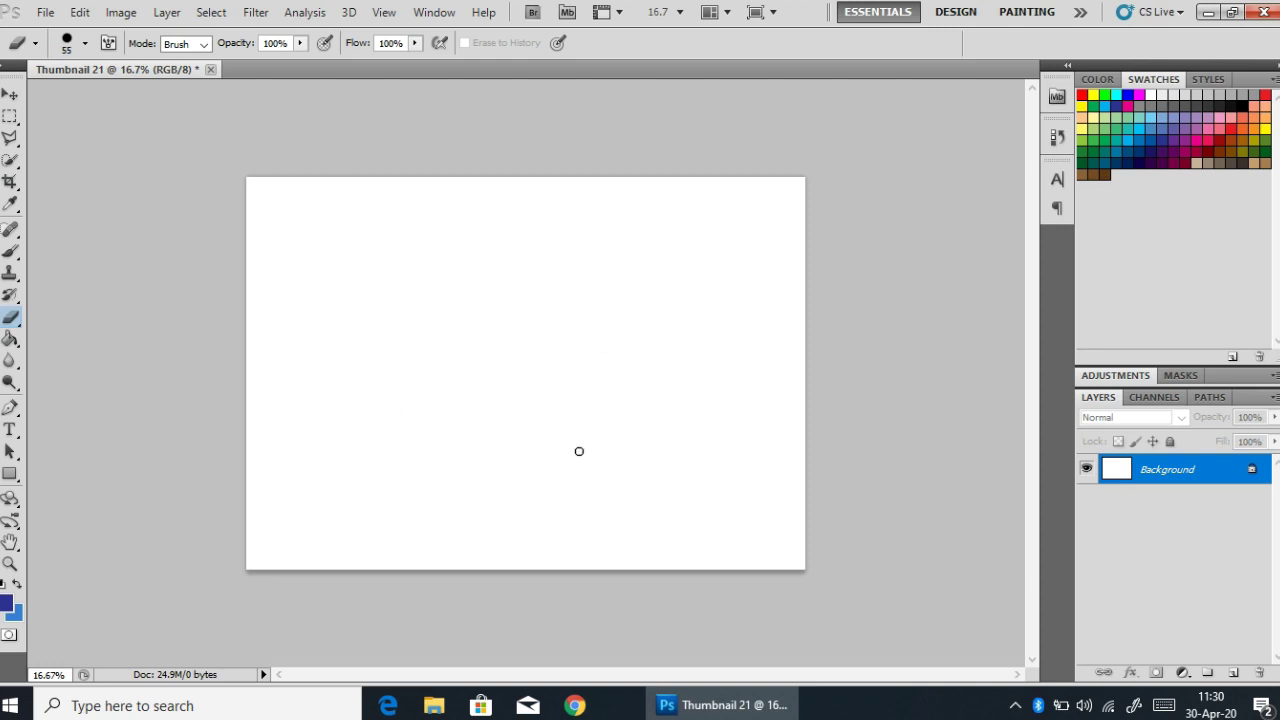
Switch to File Explorer, look over the source images in the Projek Thumbnail folder inside Pictures, and return to Photoshop.
left_click(434, 705)
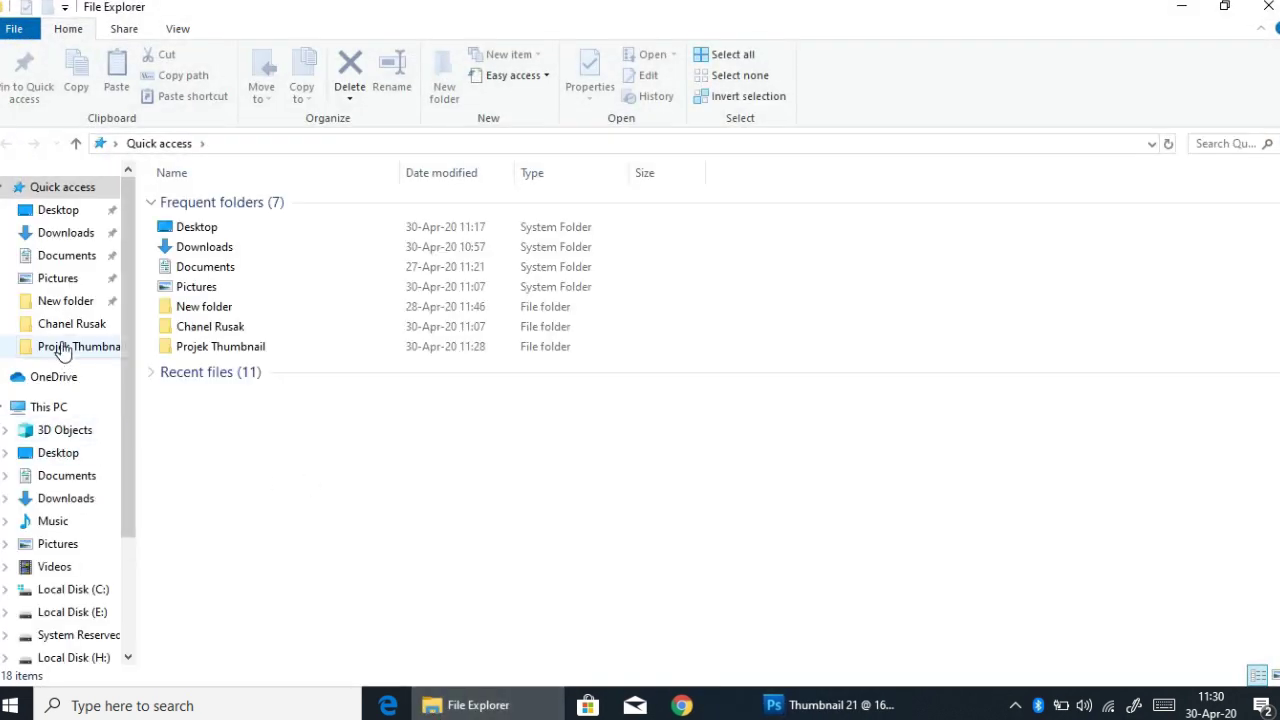
left_click(57, 543)
double_click(287, 224)
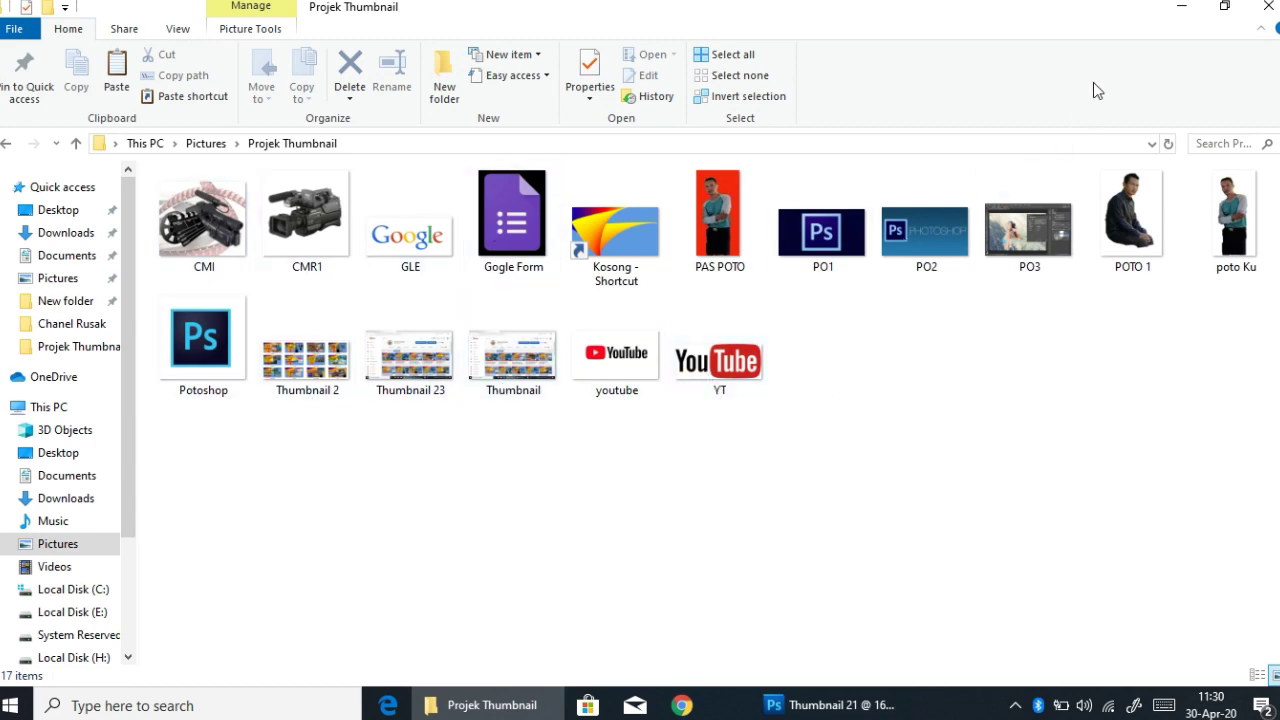
left_click(1181, 8)
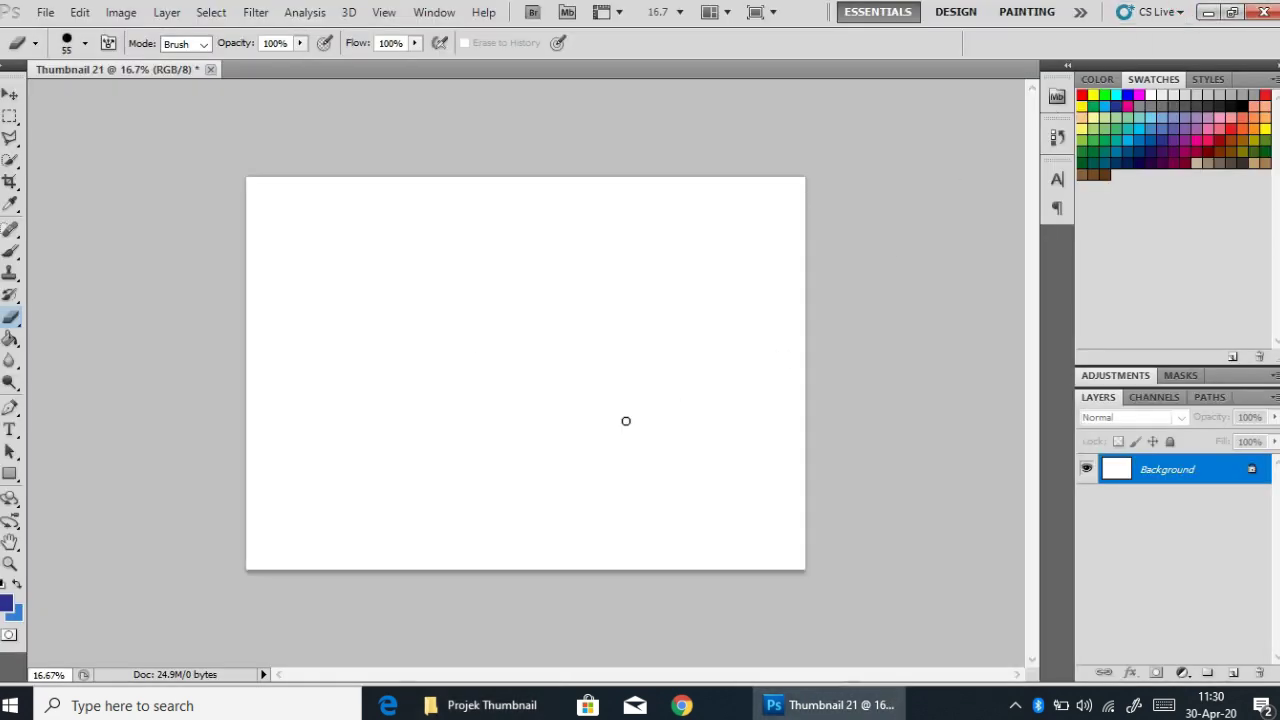
Open the image Kosong - Shortcut from the Projek Thumbnail folder in the Pictures library.
left_click(44, 12)
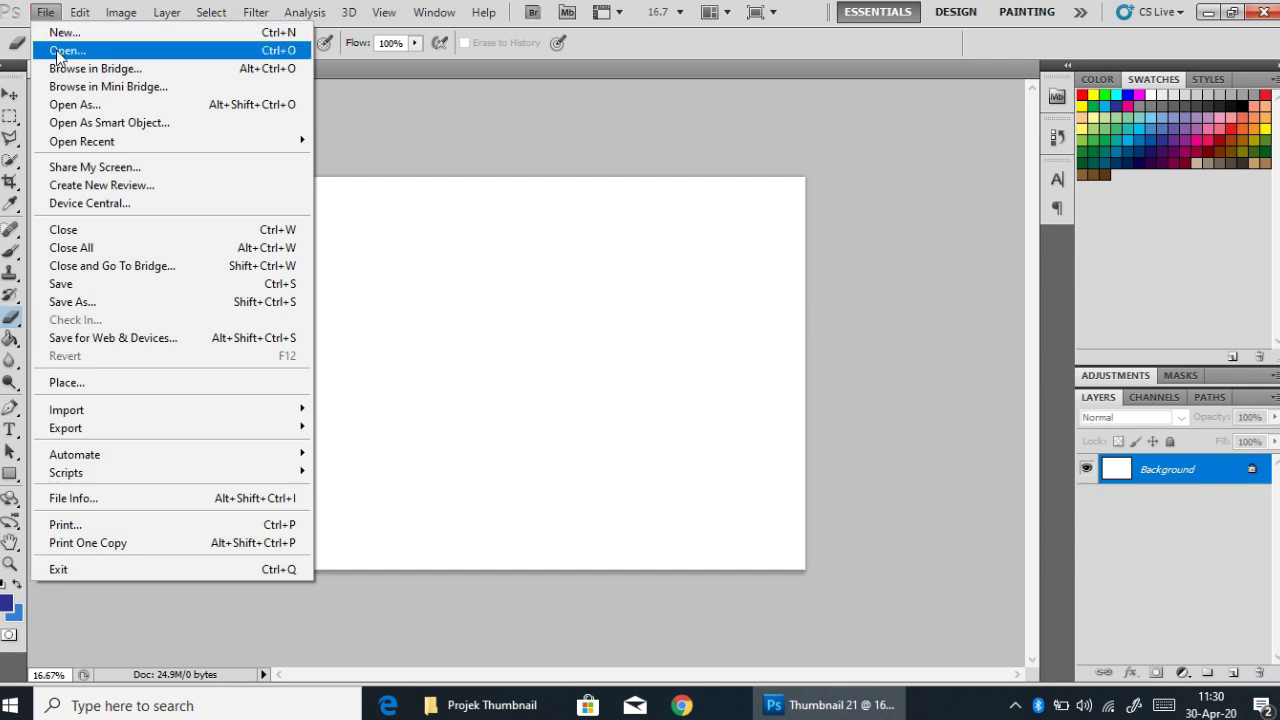
left_click(57, 52)
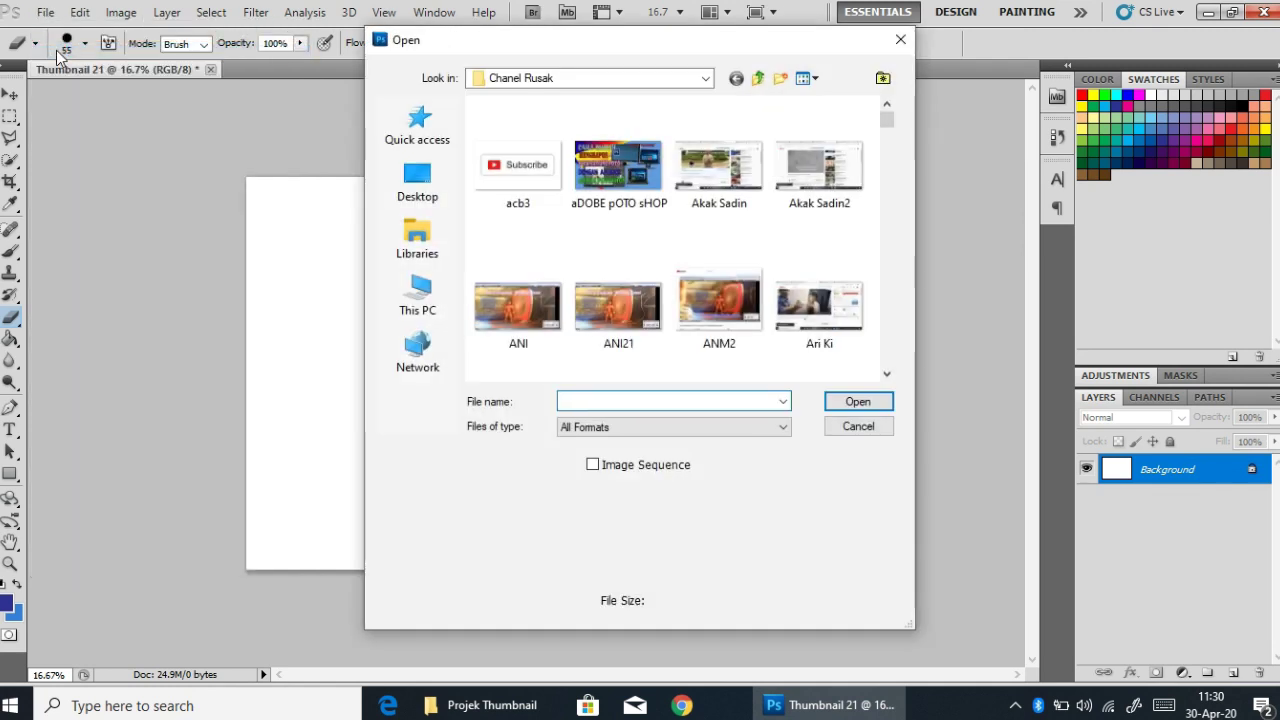
left_click(416, 240)
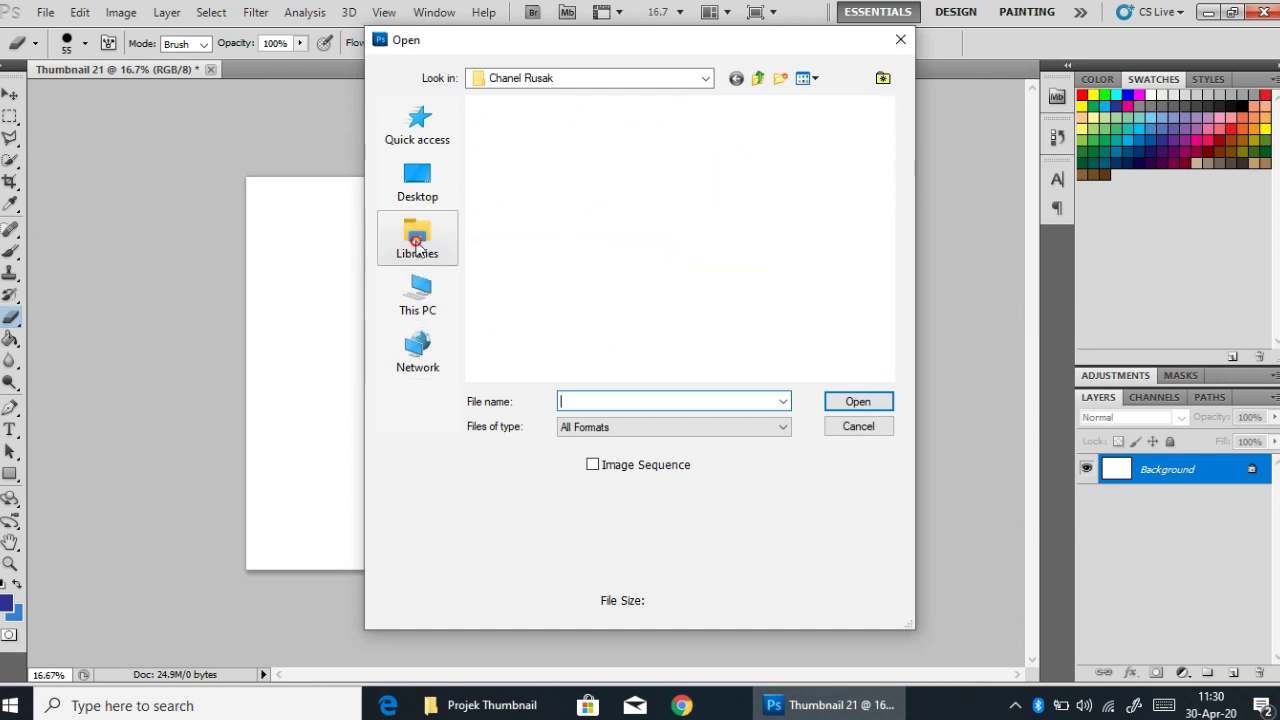
double_click(755, 188)
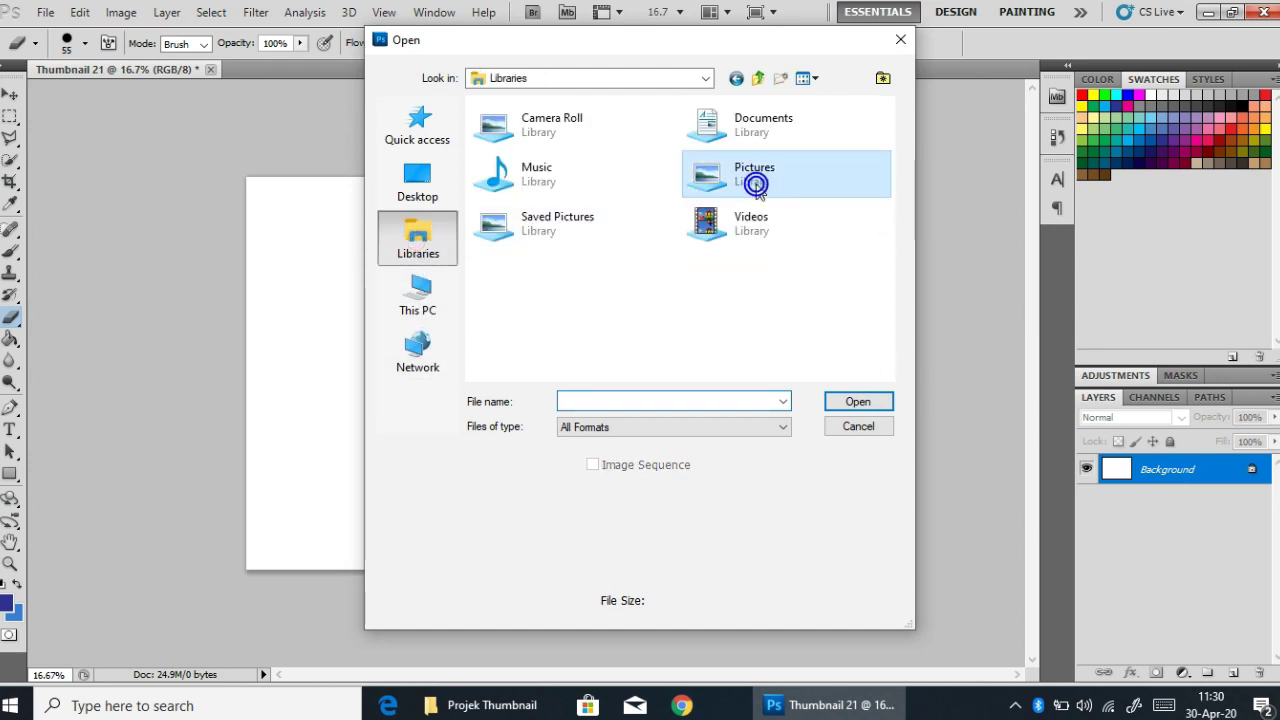
double_click(630, 178)
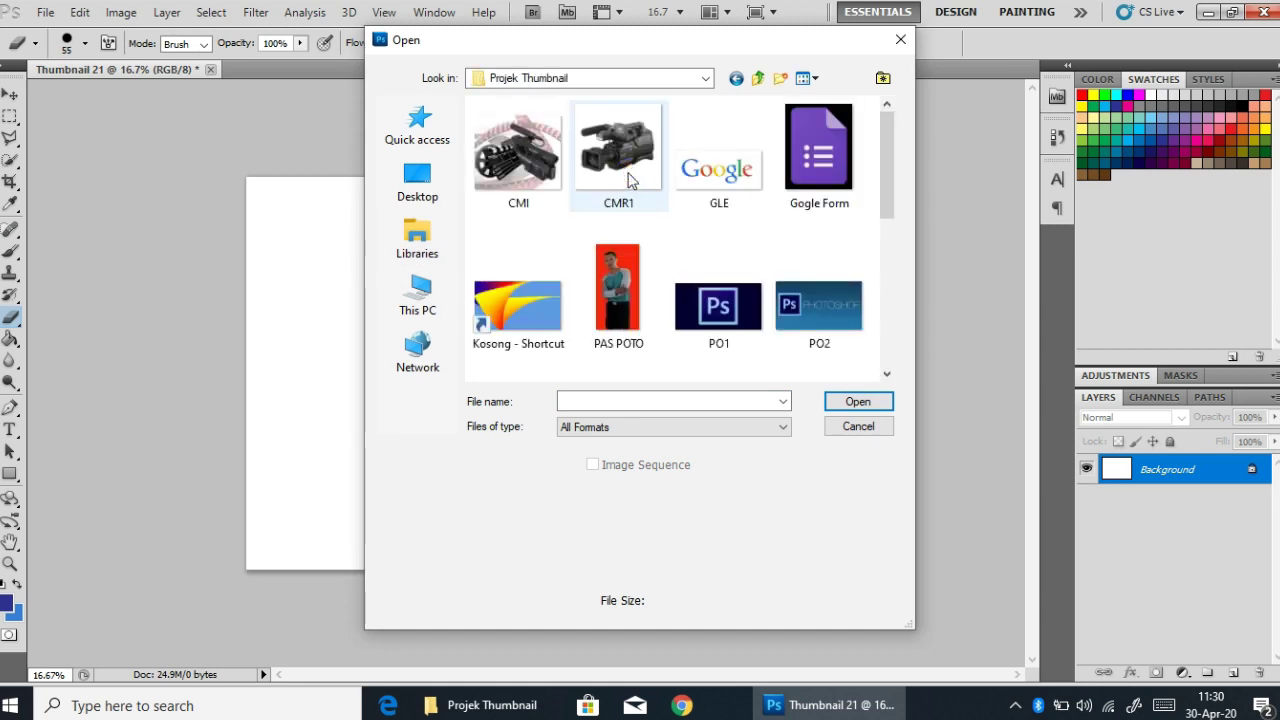
left_click_drag(884, 127, 895, 168)
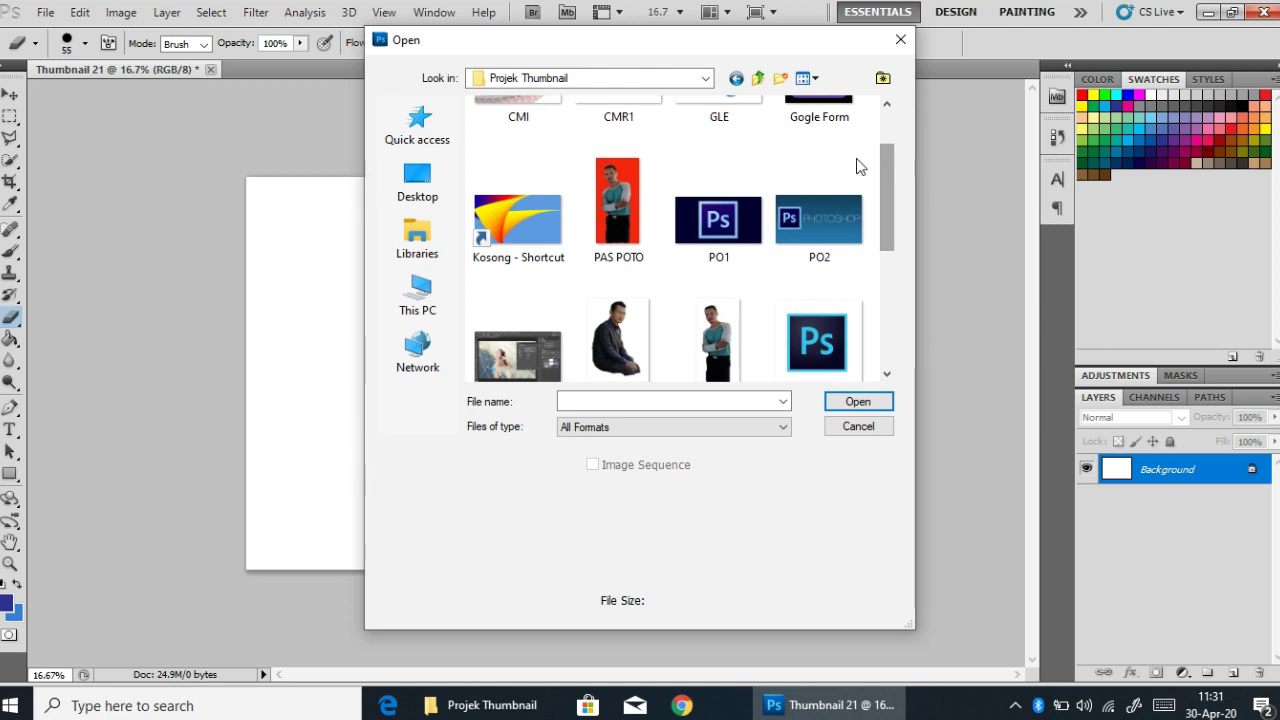
left_click(516, 212)
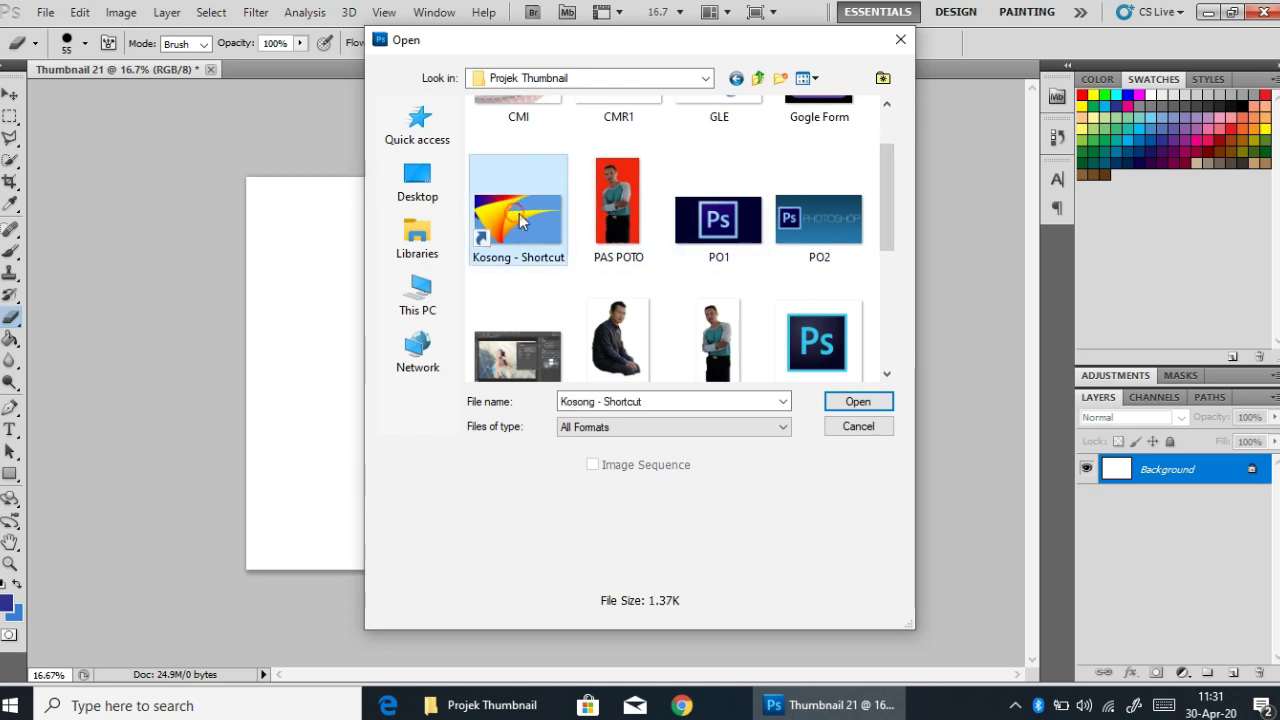
left_click(852, 403)
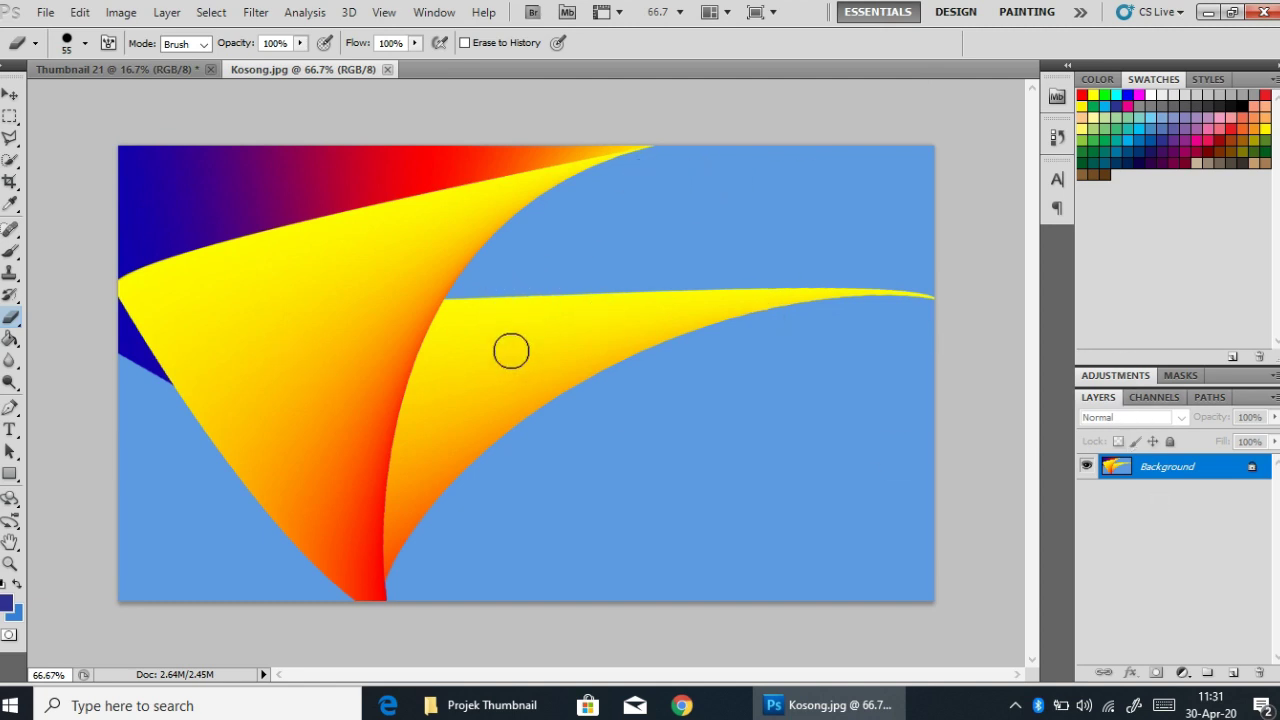
Copy the Kosong image into the Thumbnail 21 document and scale it to about 281% width and 359% height, covering the whole canvas.
left_click(10, 94)
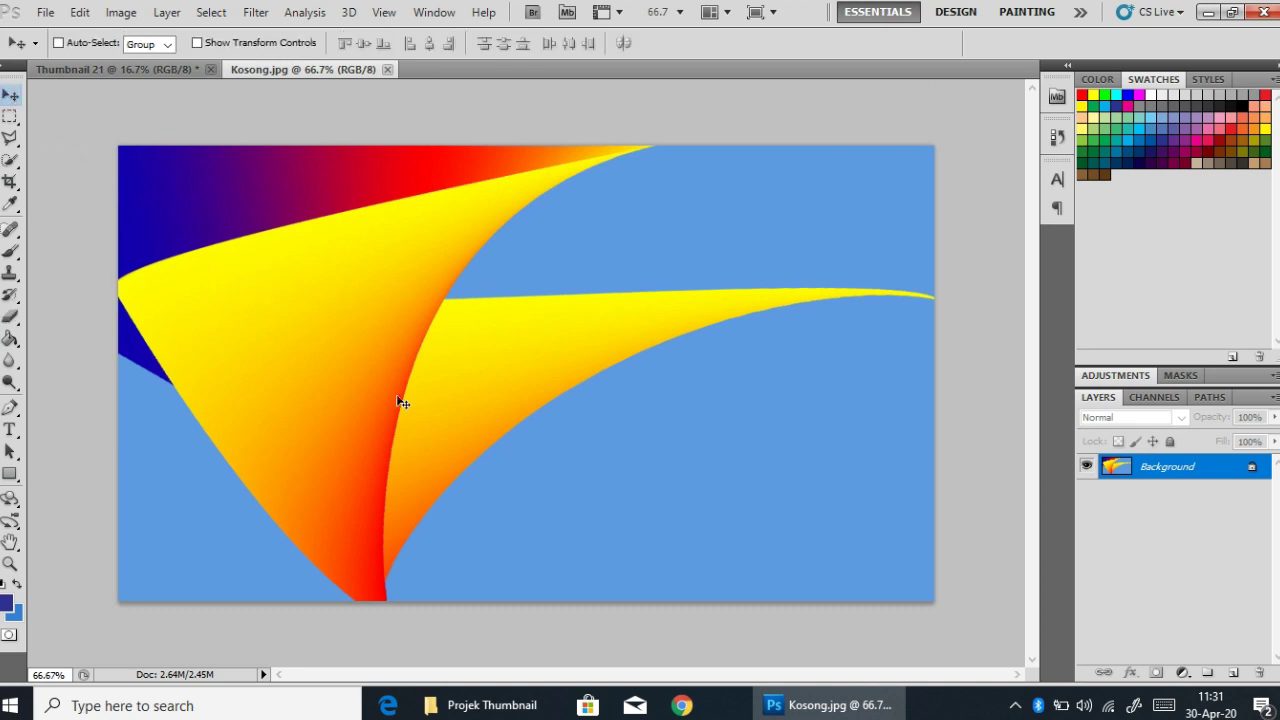
left_click_drag(83, 70, 345, 277)
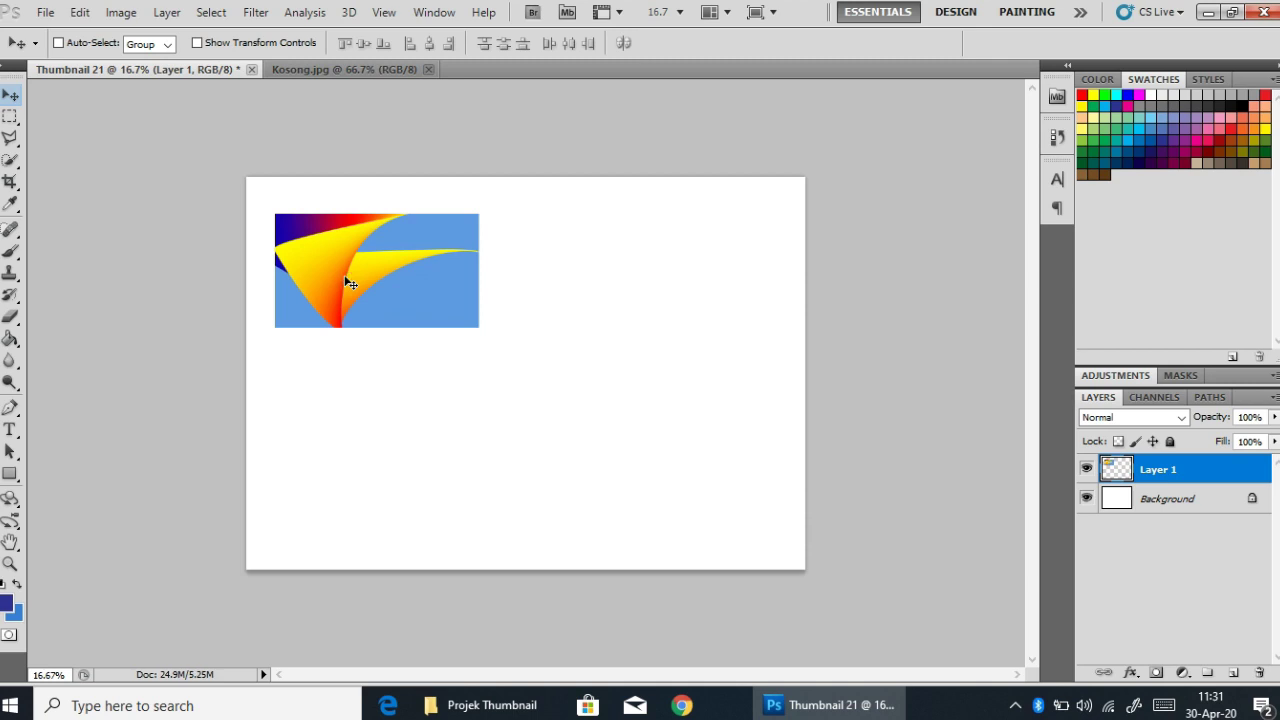
key("ctrl+t")
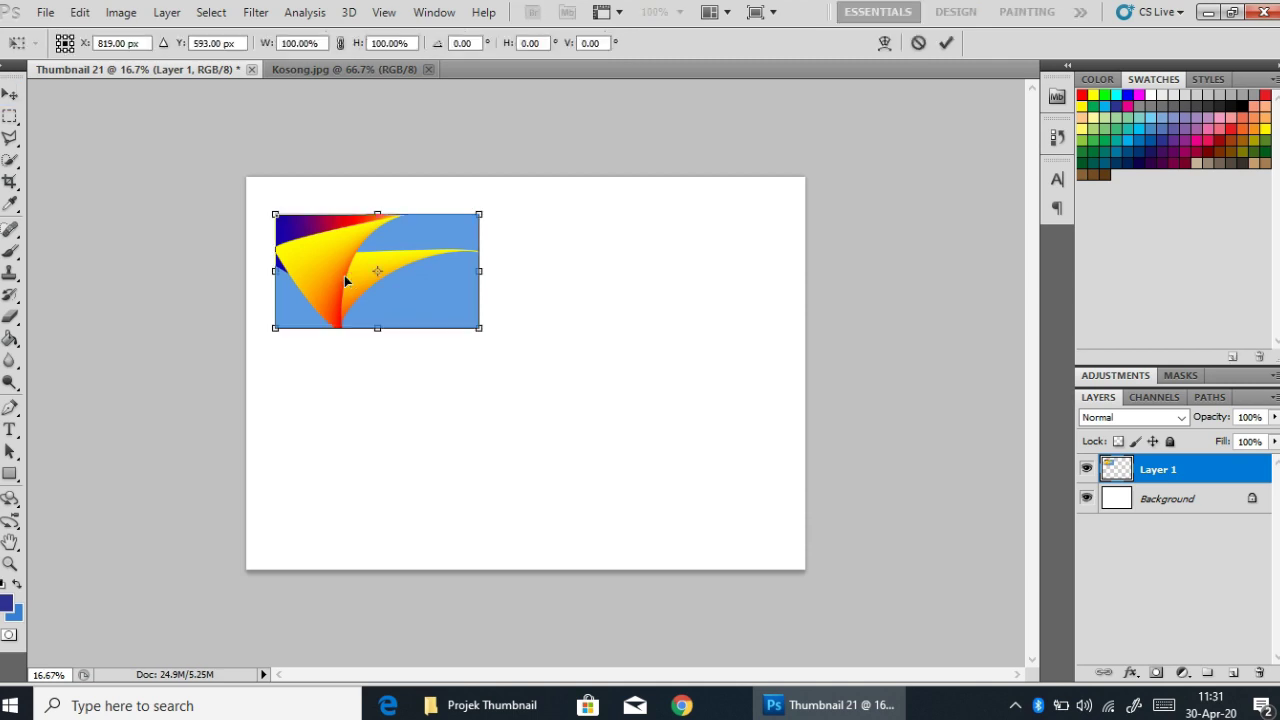
left_click_drag(339, 252, 311, 216)
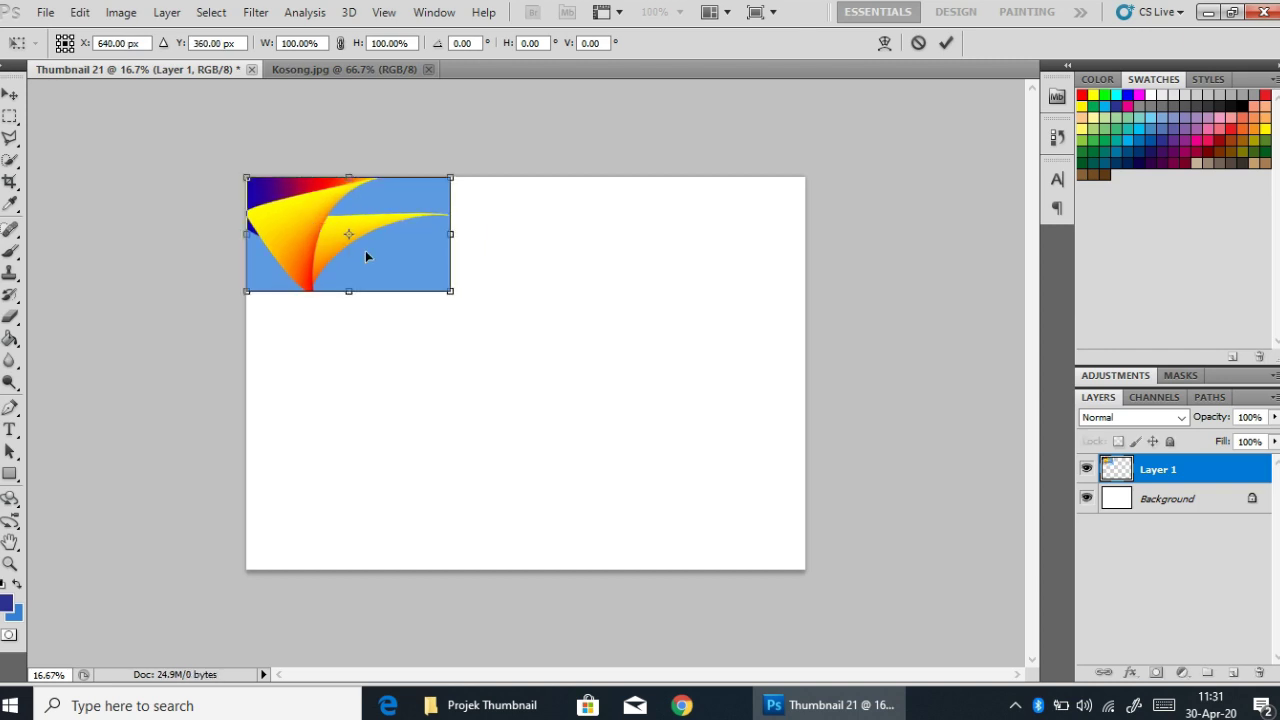
left_click_drag(451, 289, 737, 634)
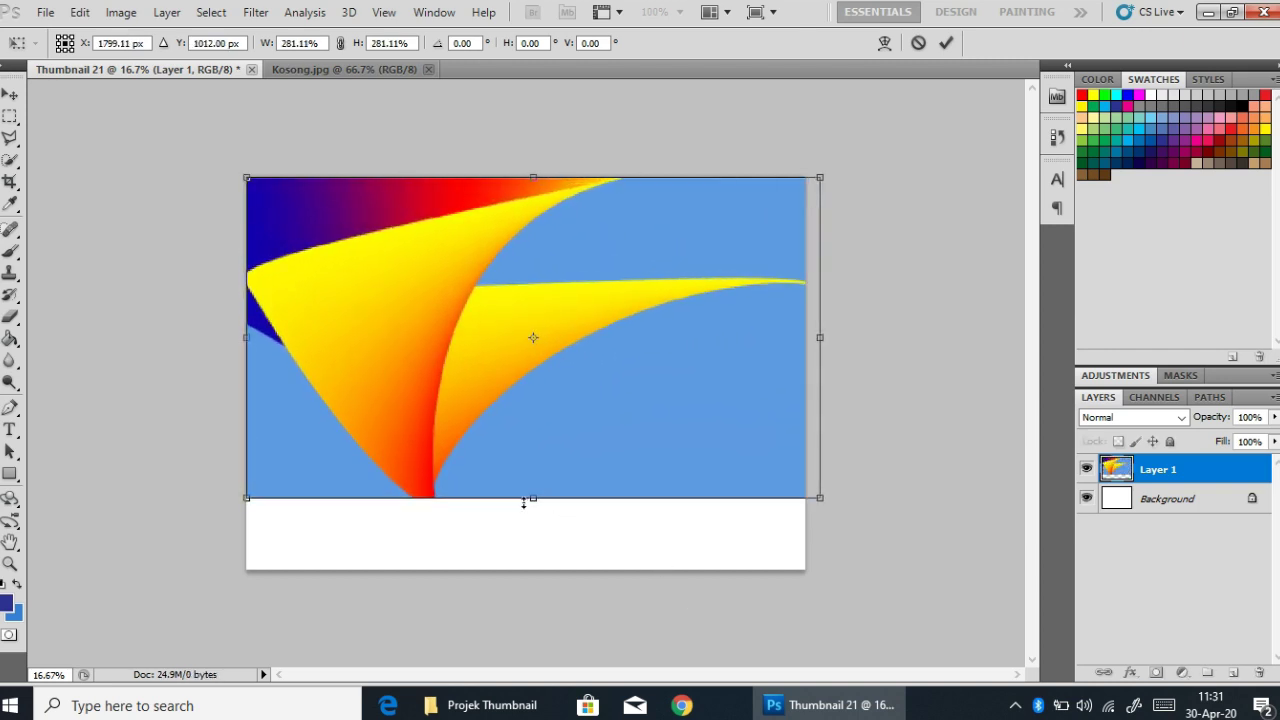
left_click_drag(532, 498, 532, 588)
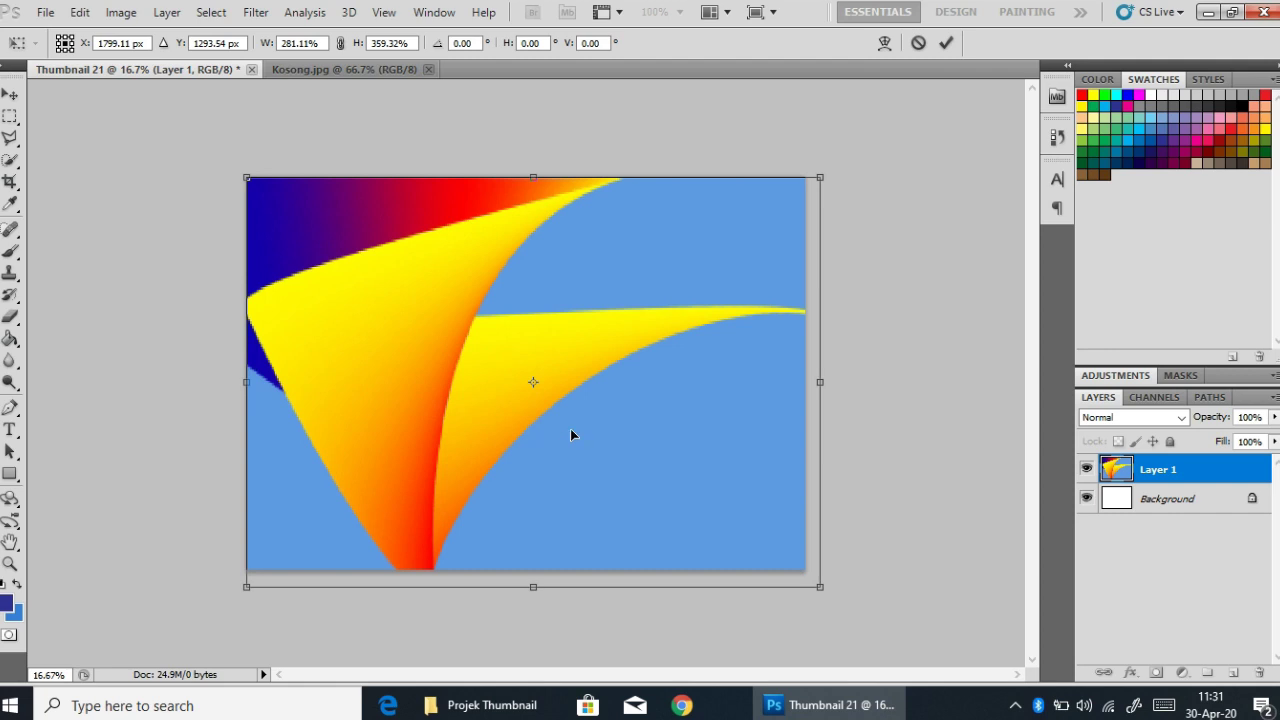
key("Return")
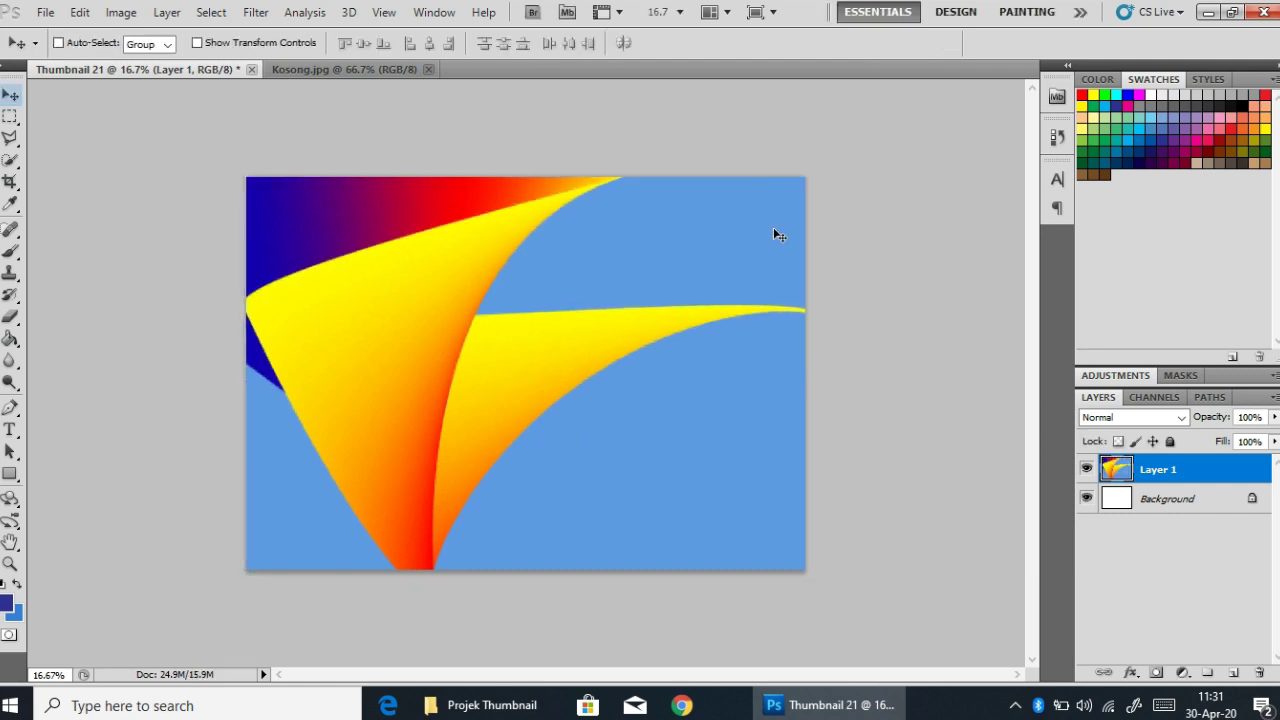
Start opening more images and browse to the Projek Thumbnail folder in the Pictures library.
left_click(45, 12)
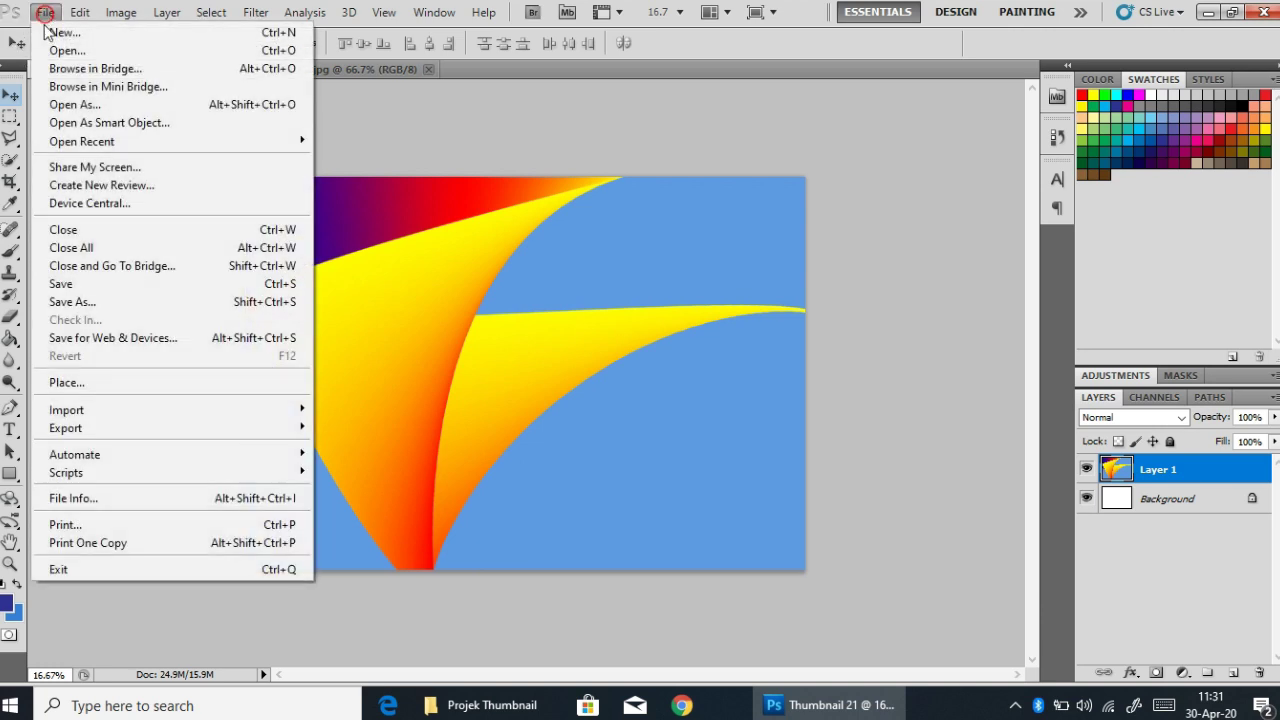
left_click(55, 52)
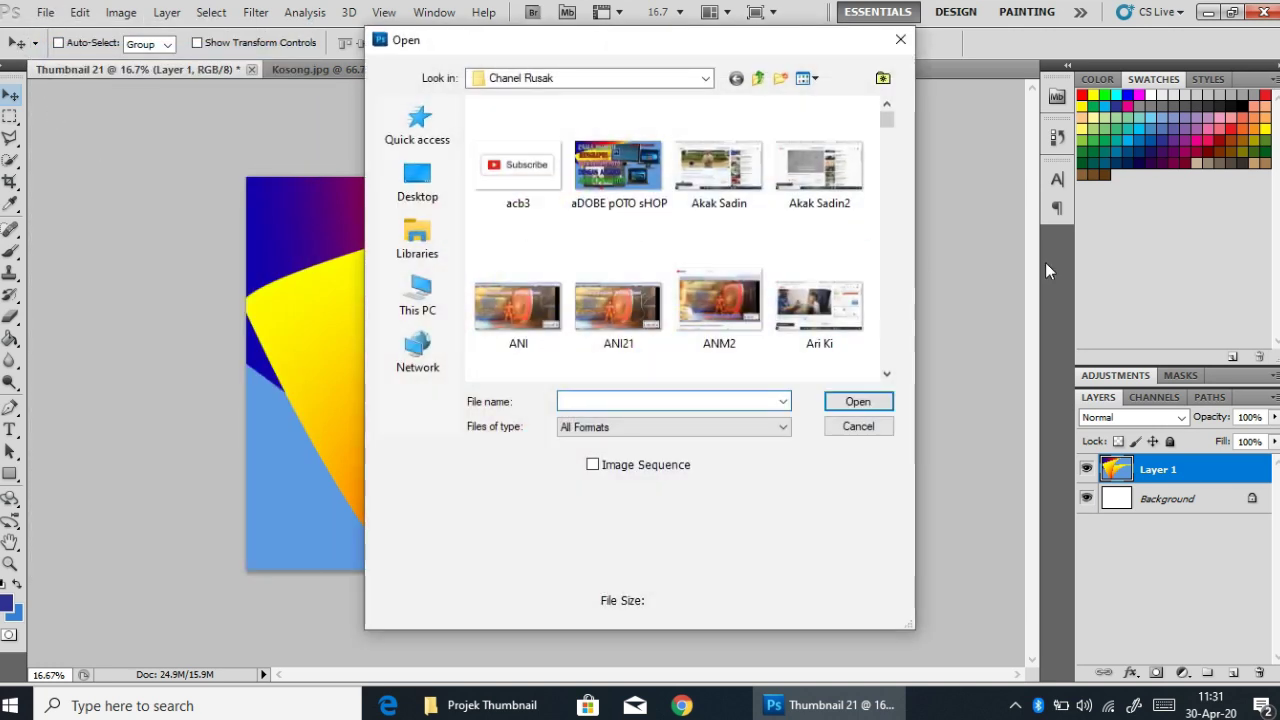
left_click(420, 252)
double_click(770, 185)
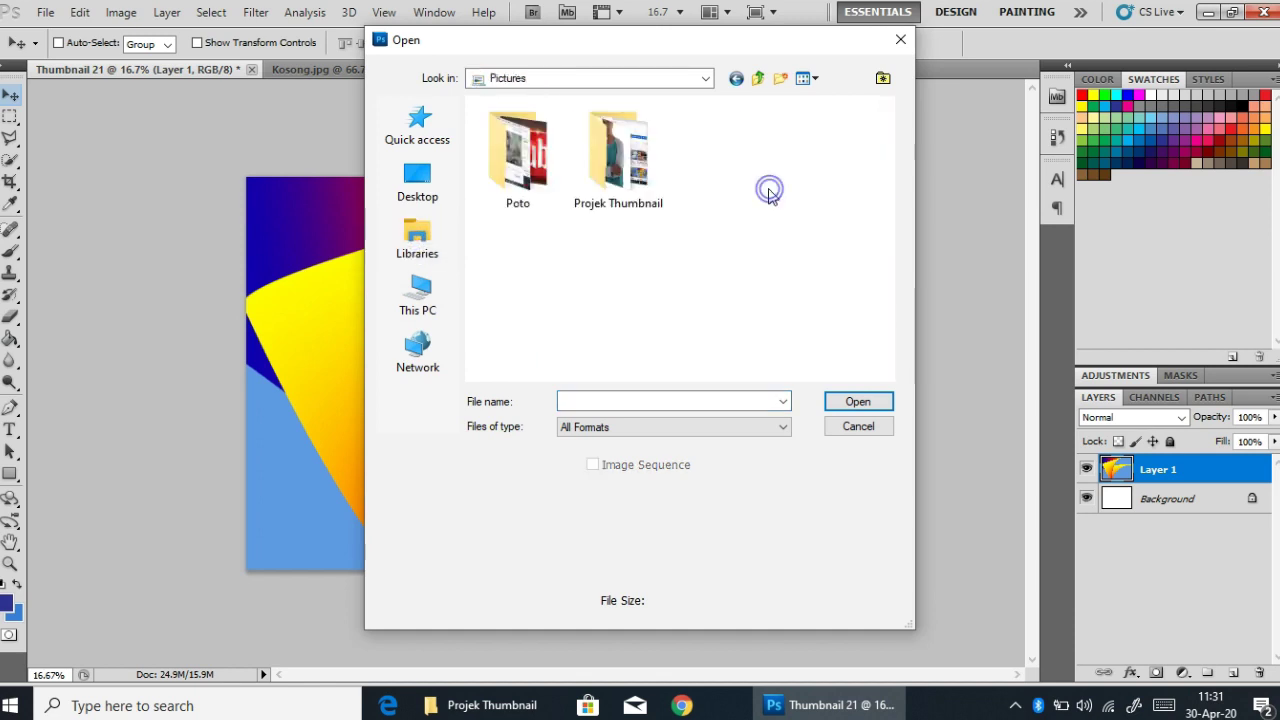
double_click(616, 155)
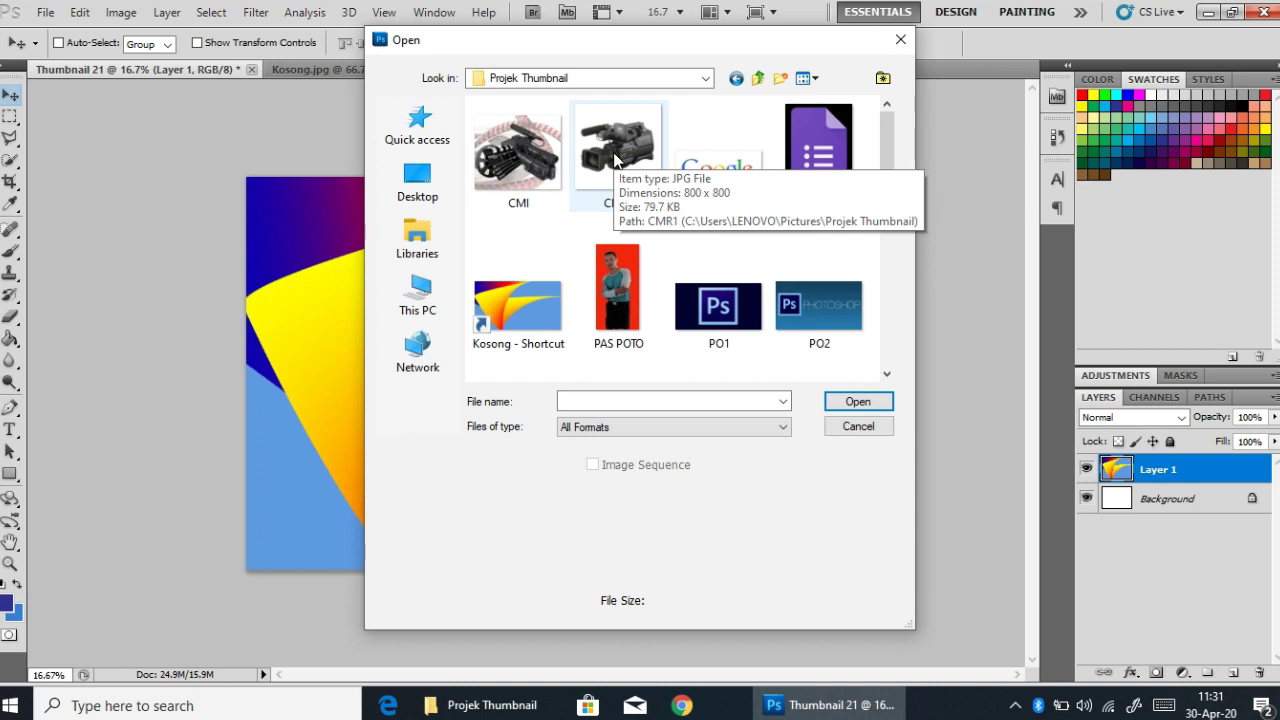
Open the images CMR1, PO1, PO2, PO3, POTO 1, poto Ku, Thumbnail 2, Thumbnail 23 and youtube together from the Projek Thumbnail folder.
left_click(614, 156)
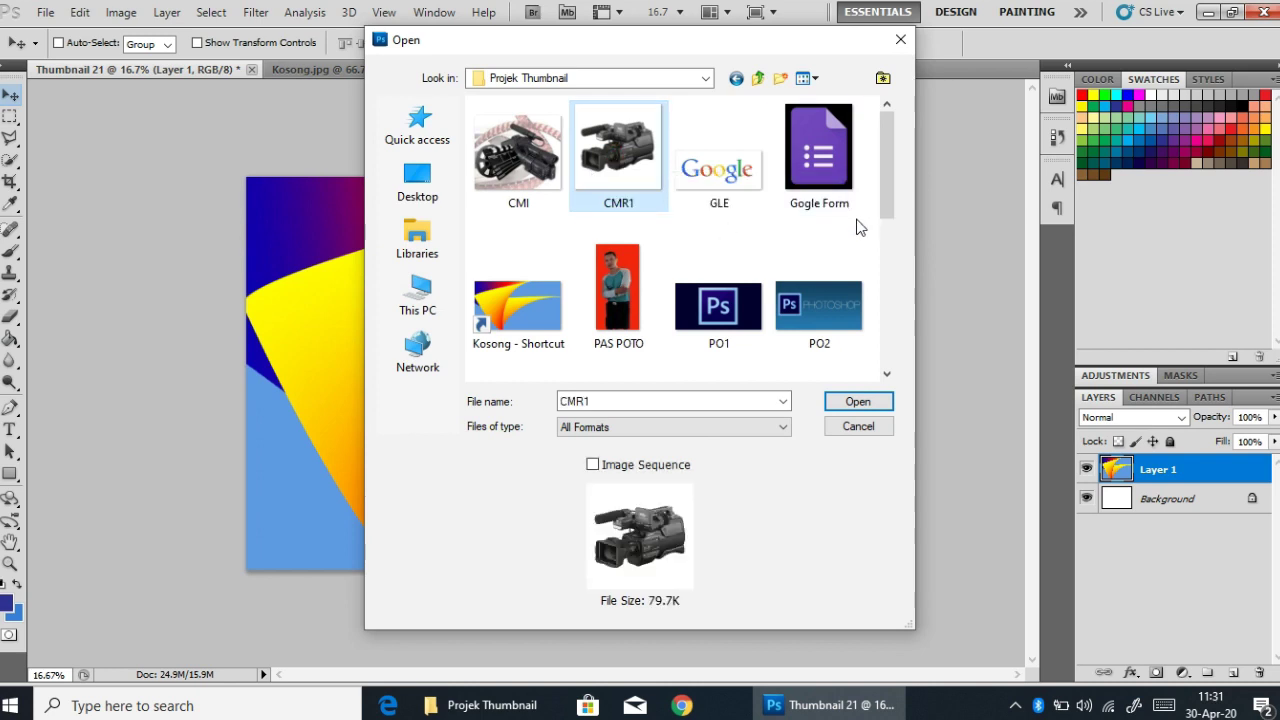
left_click(724, 312, "ctrl")
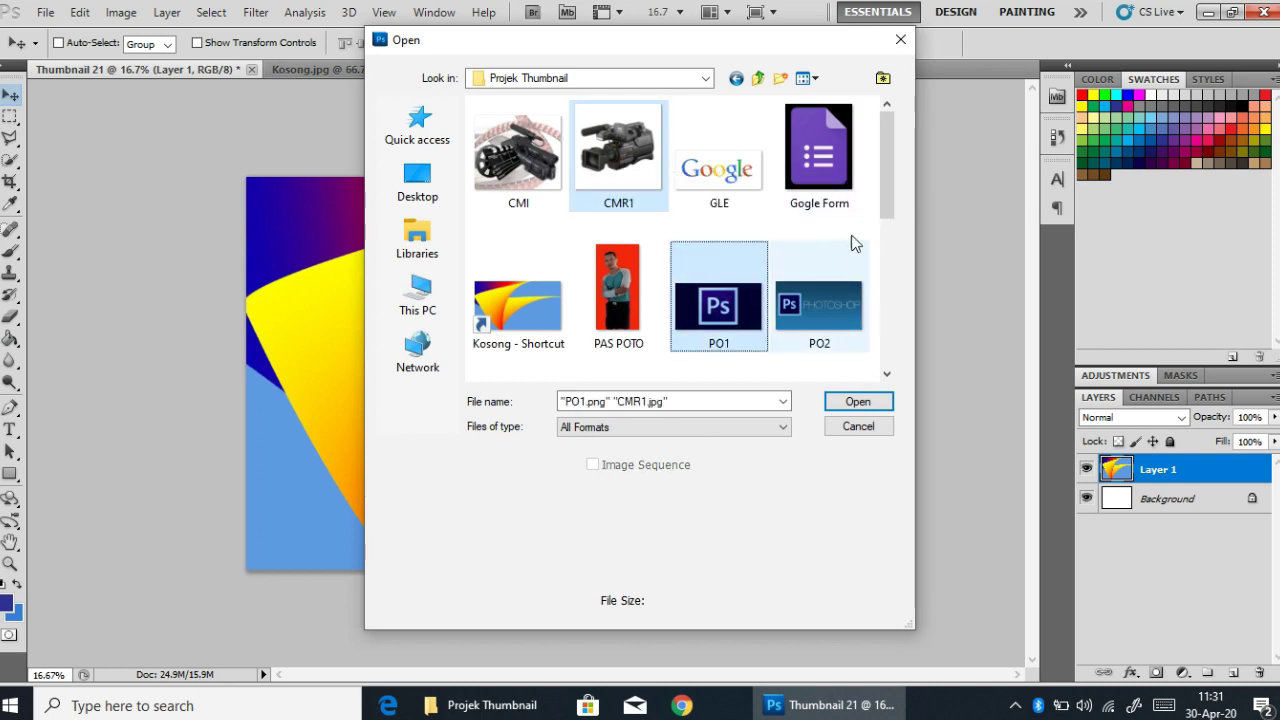
left_click(814, 316, "ctrl")
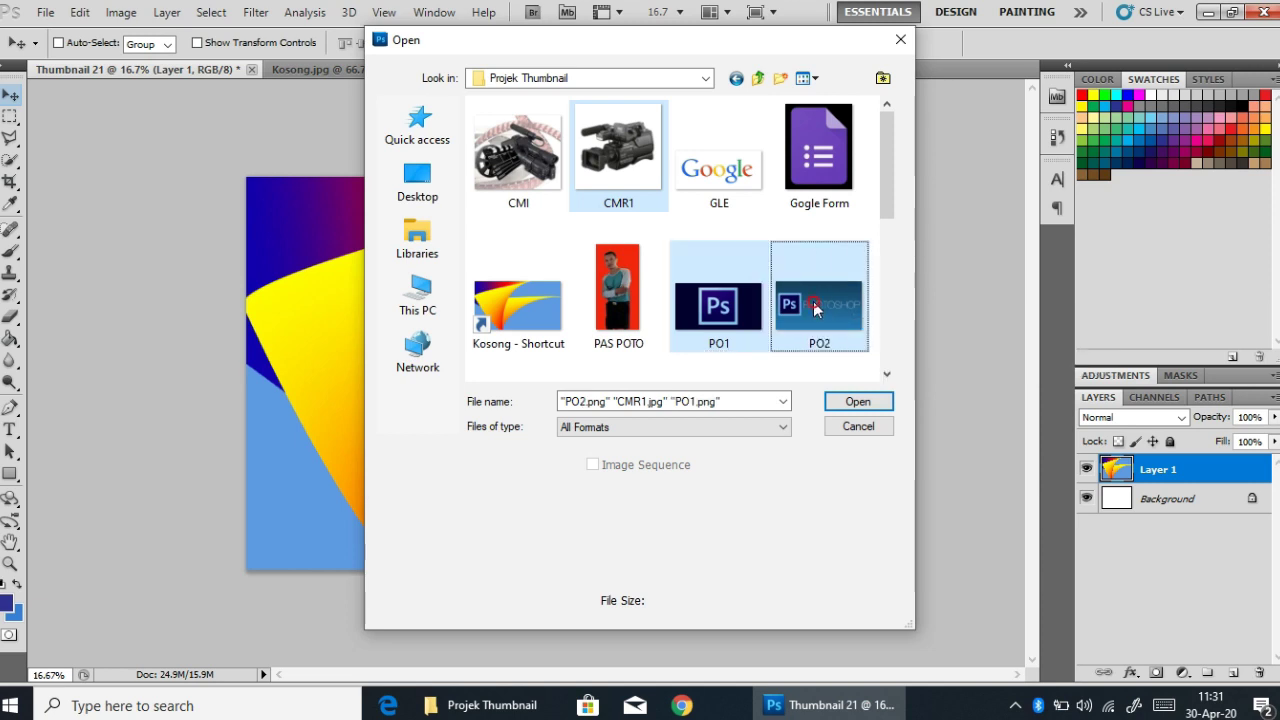
left_click_drag(884, 199, 884, 278)
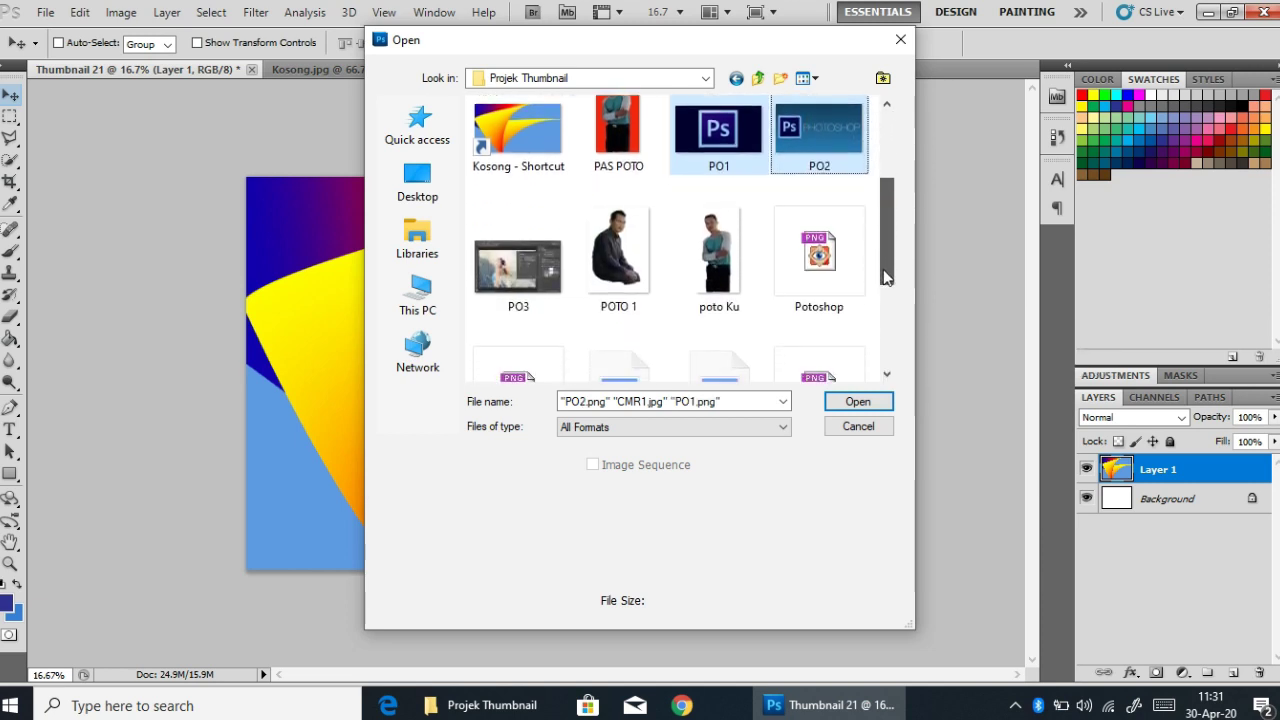
left_click(719, 262, "ctrl")
left_click(600, 258, "ctrl")
left_click(518, 262, "ctrl")
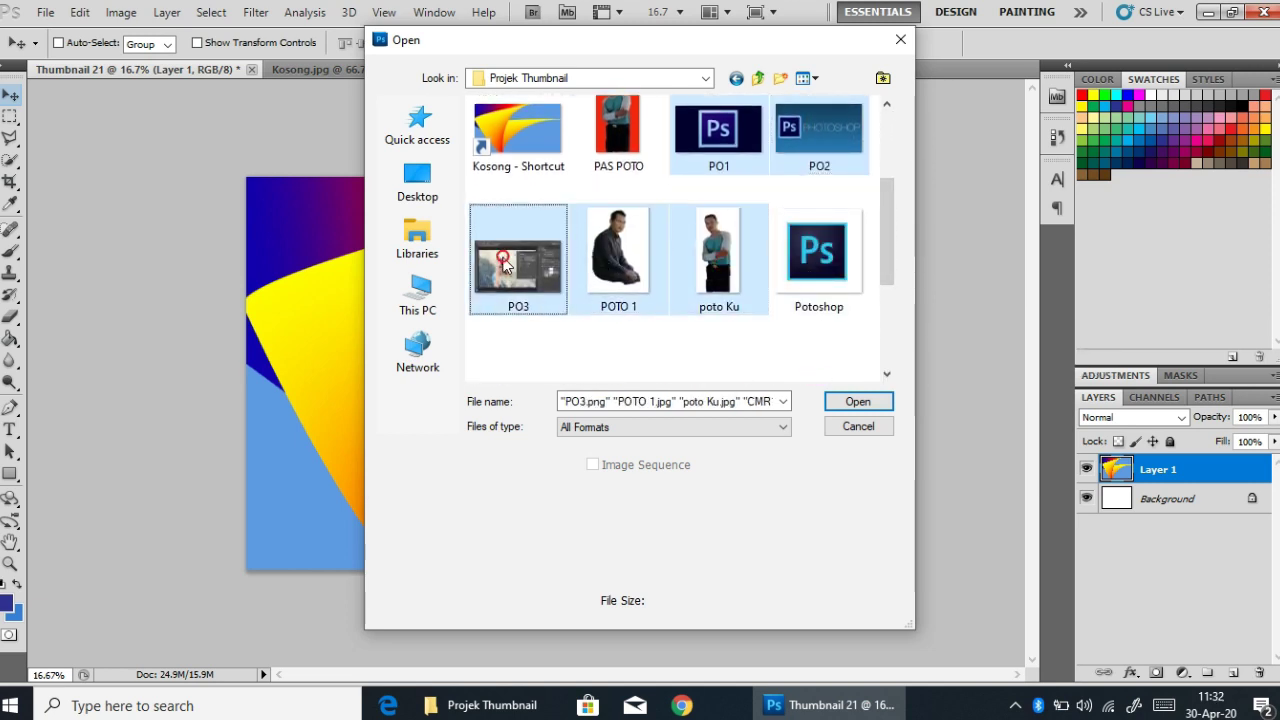
left_click_drag(884, 246, 892, 316)
left_click(536, 258, "ctrl")
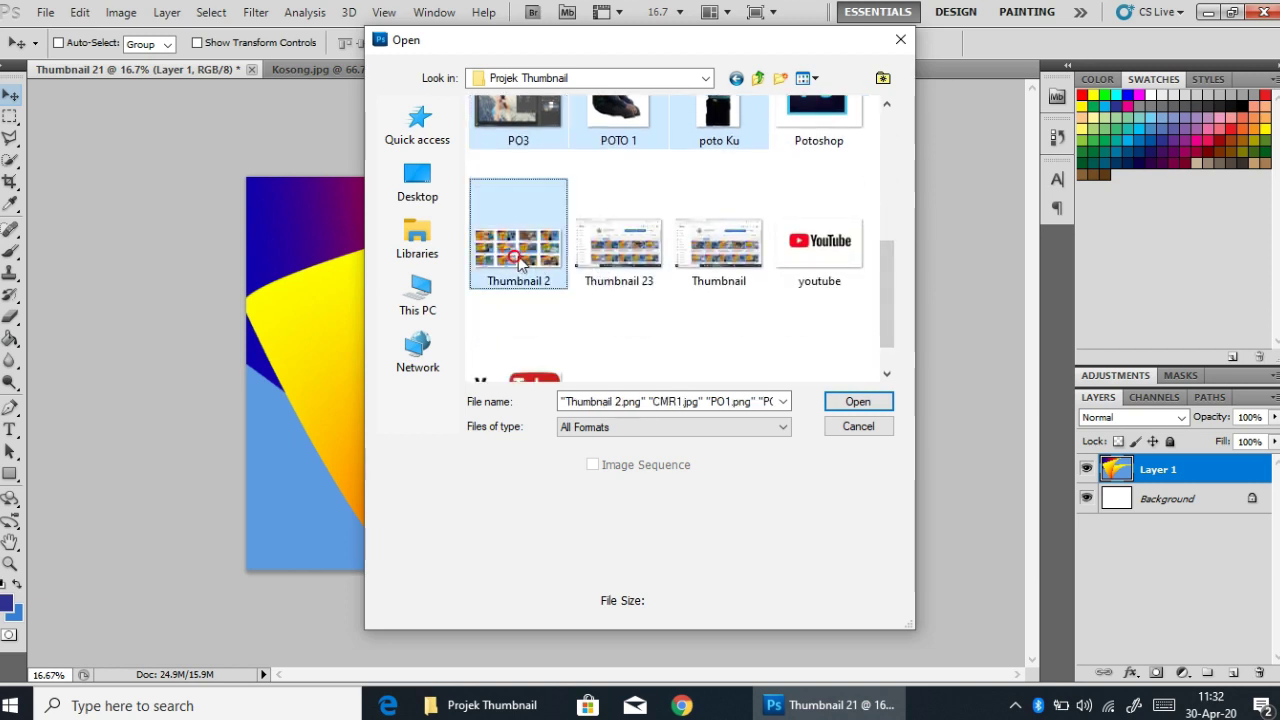
left_click(630, 252, "ctrl")
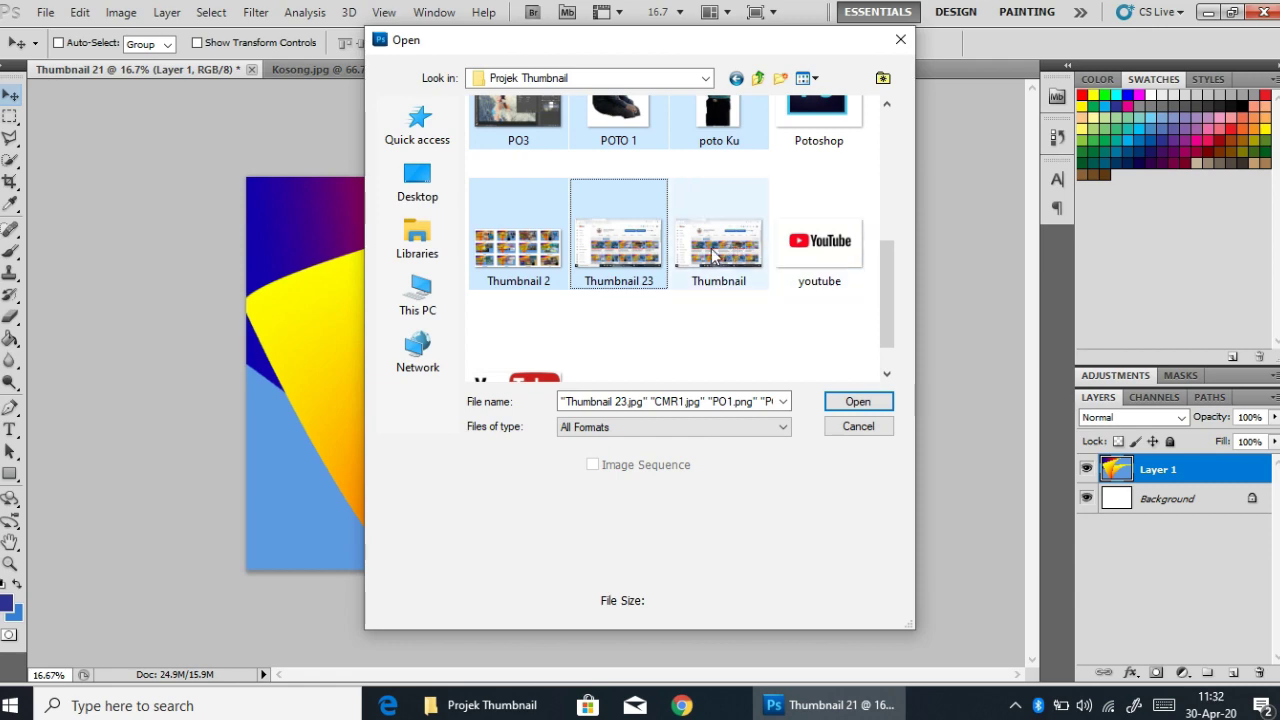
left_click(842, 286, "ctrl")
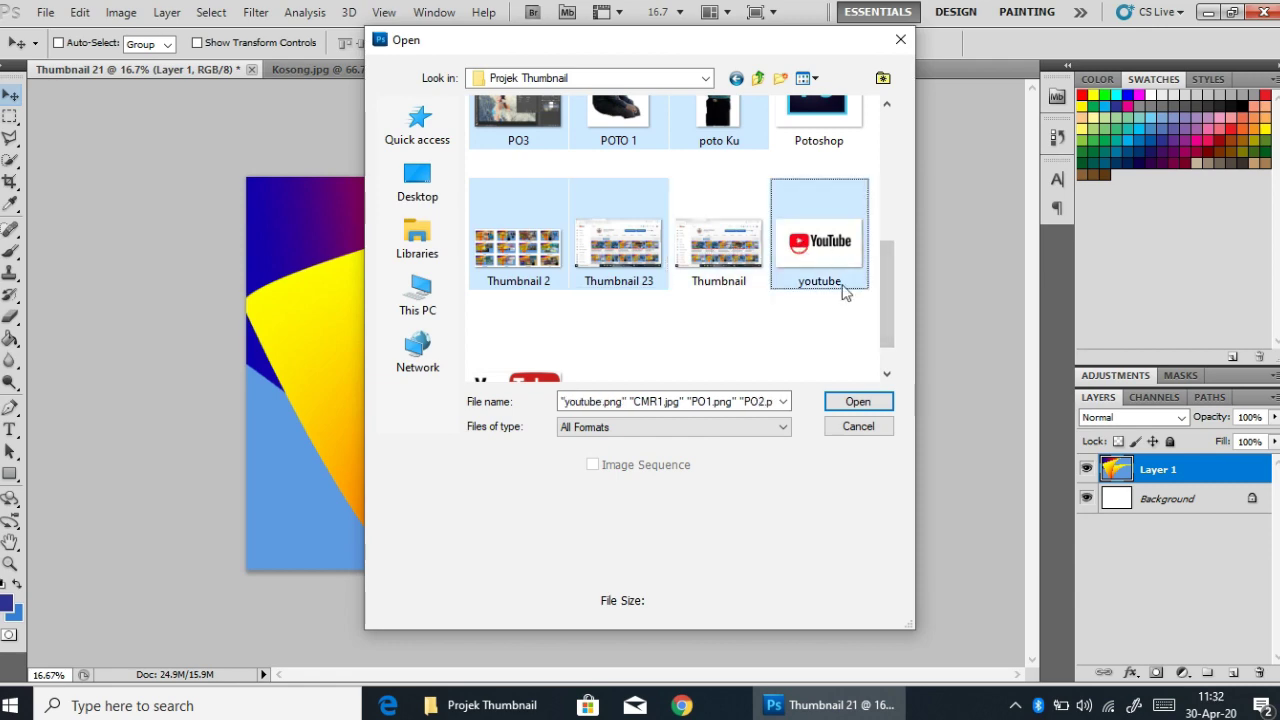
left_click(850, 406)
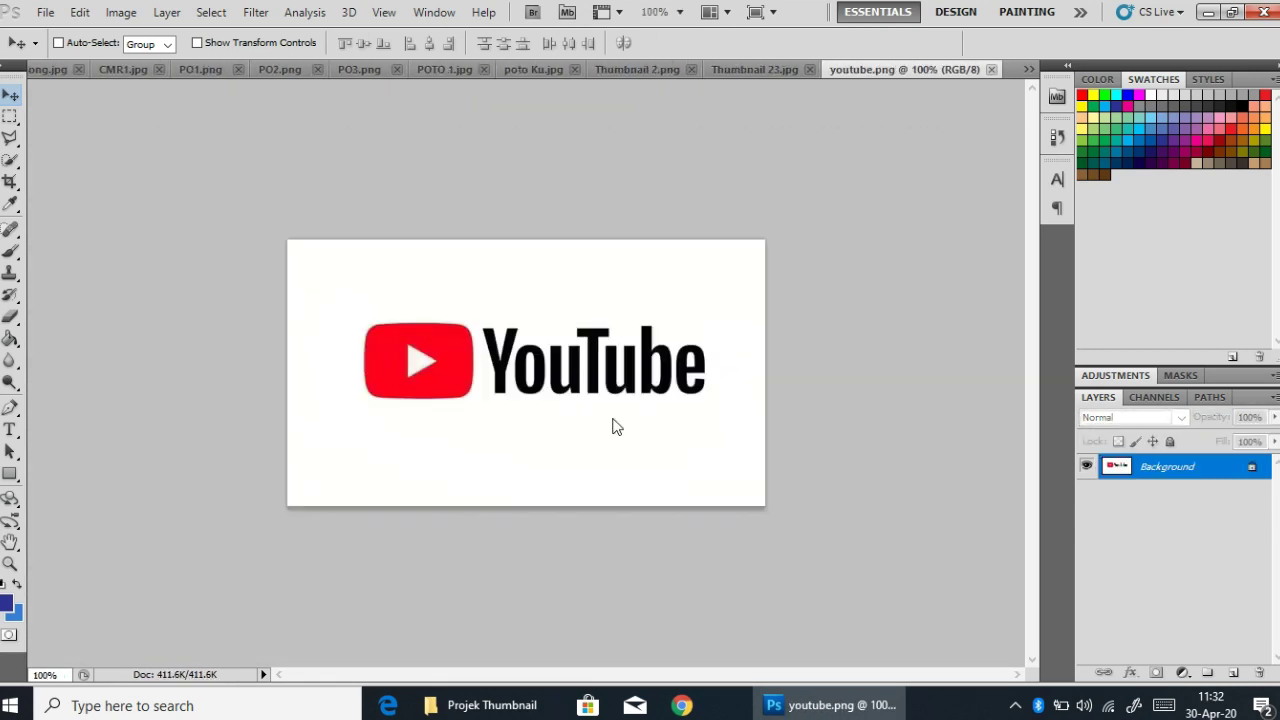
In CMR1.jpg, select the white background with the Quick Selection tool and invert the selection to isolate the video camera.
left_click(45, 69)
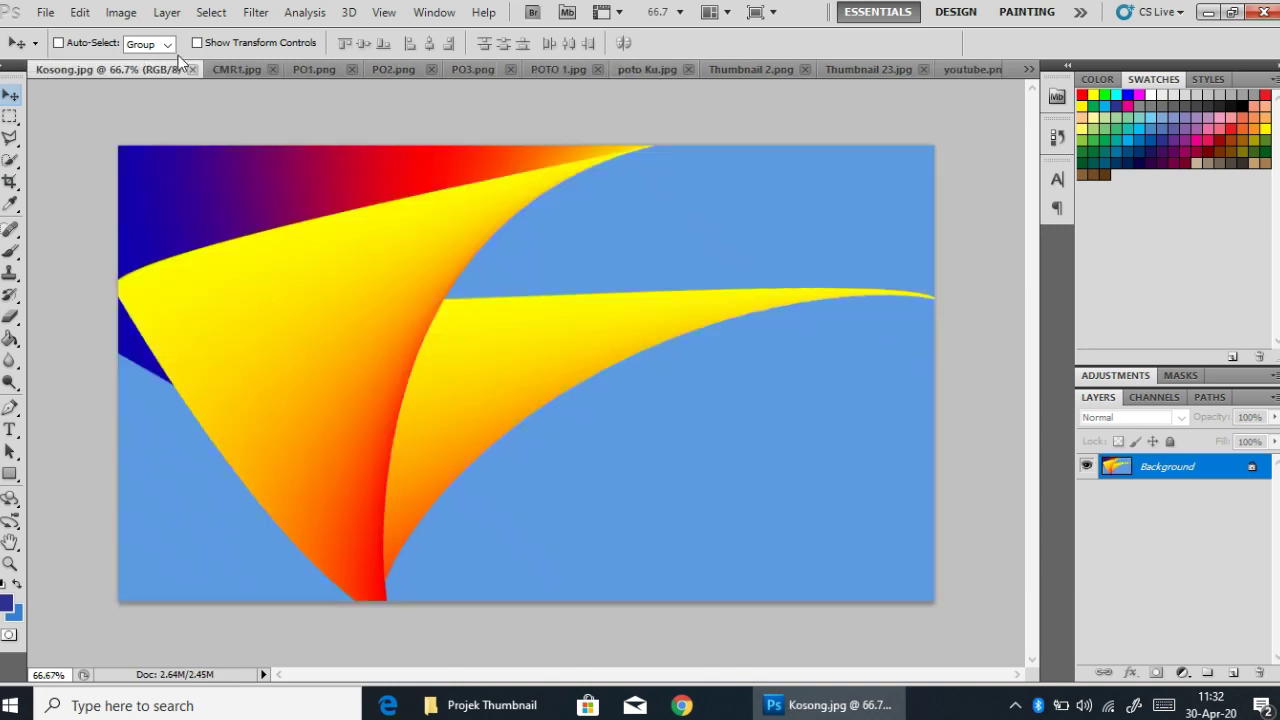
left_click(237, 69)
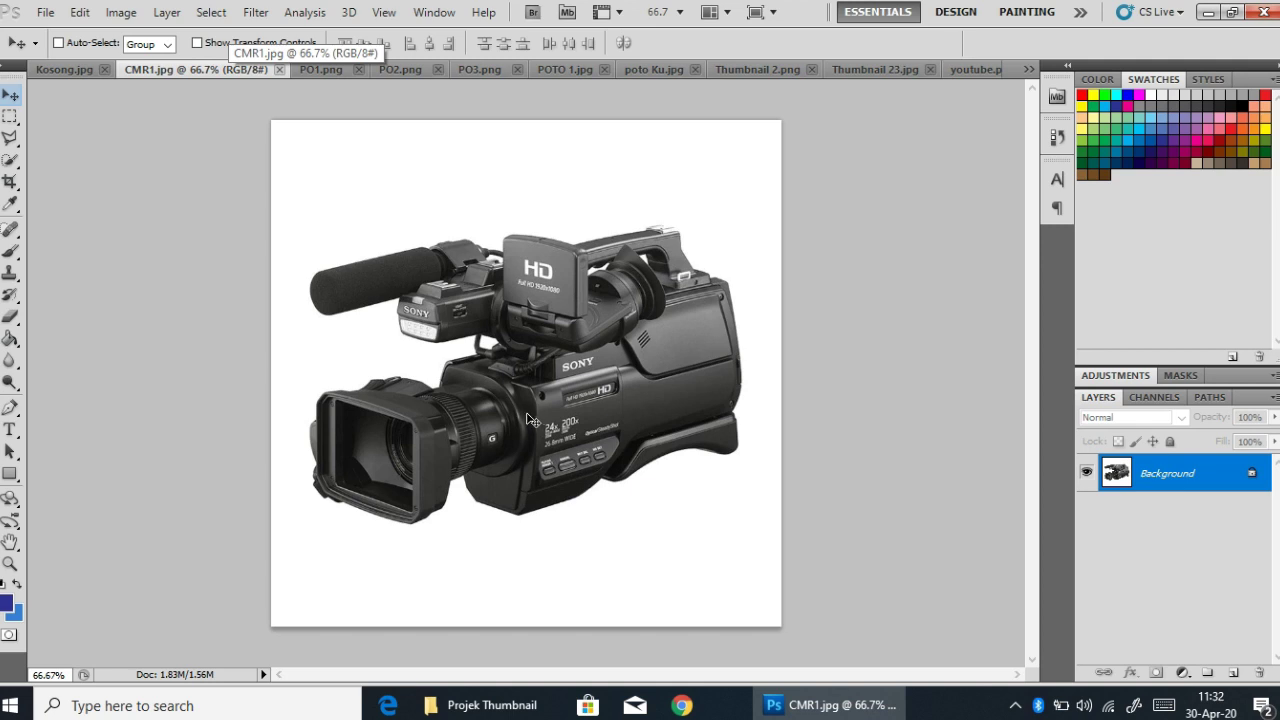
left_click(15, 164)
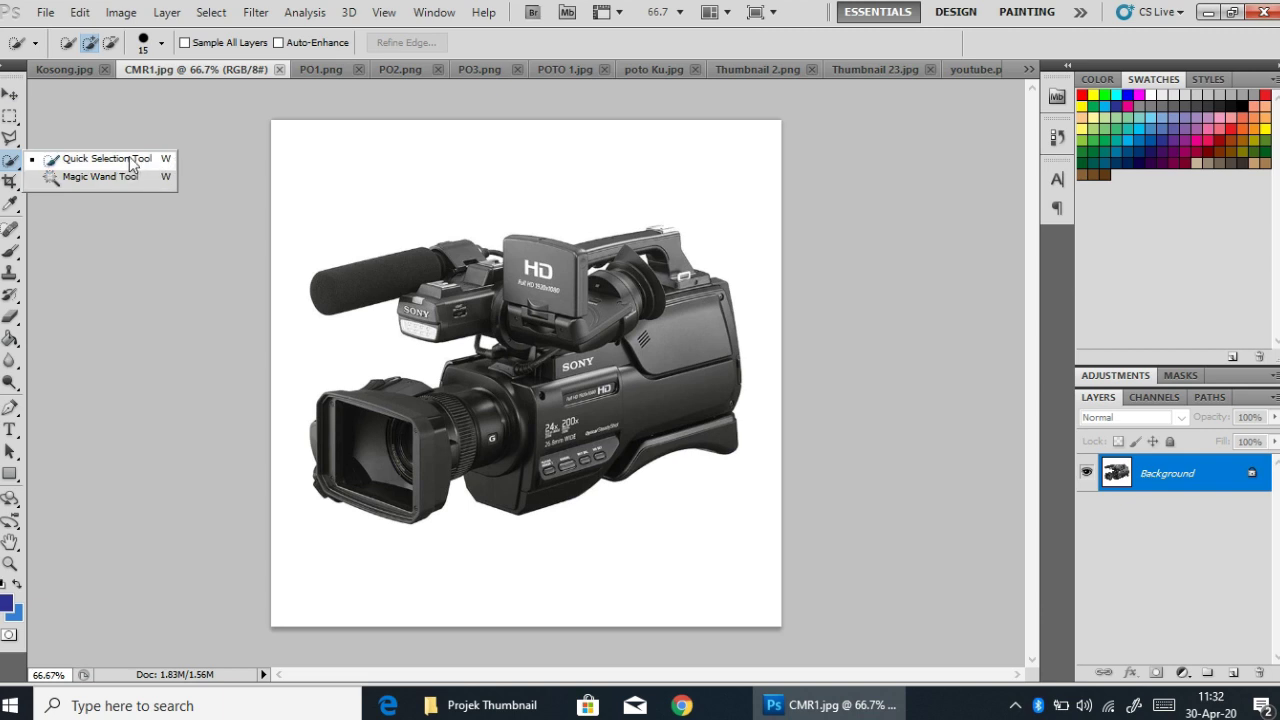
left_click(133, 160)
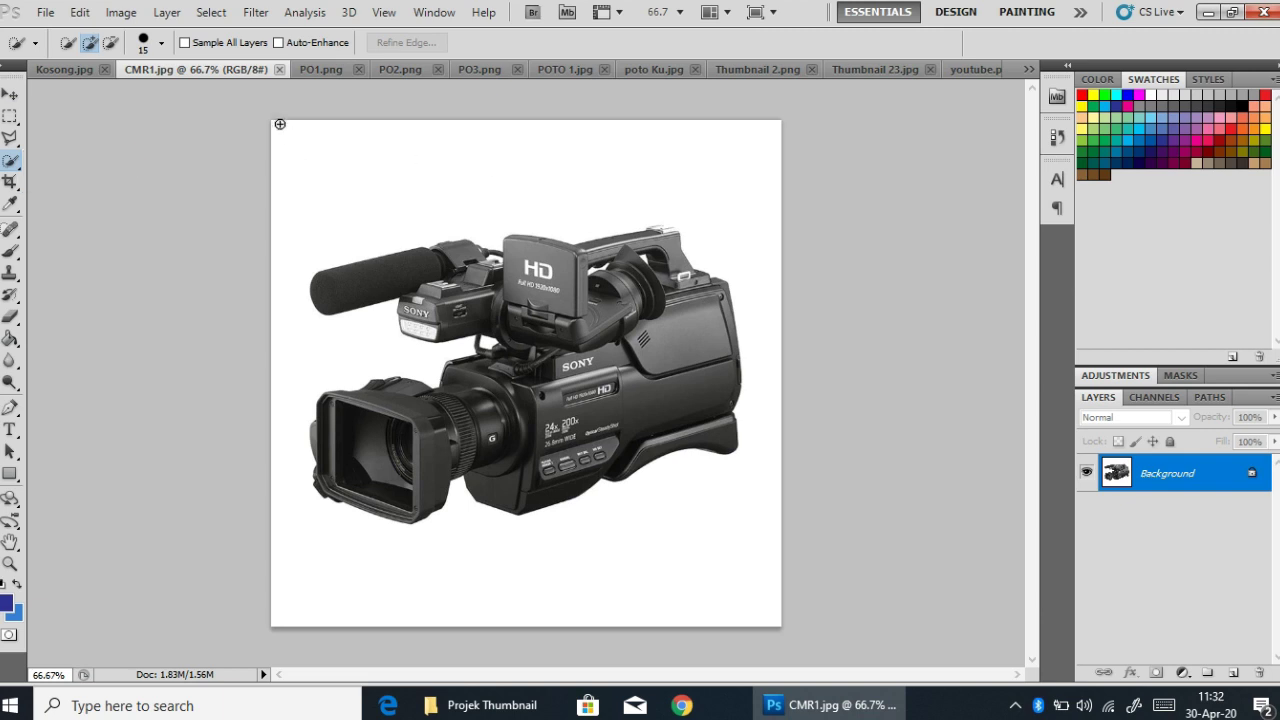
left_click_drag(278, 123, 558, 175)
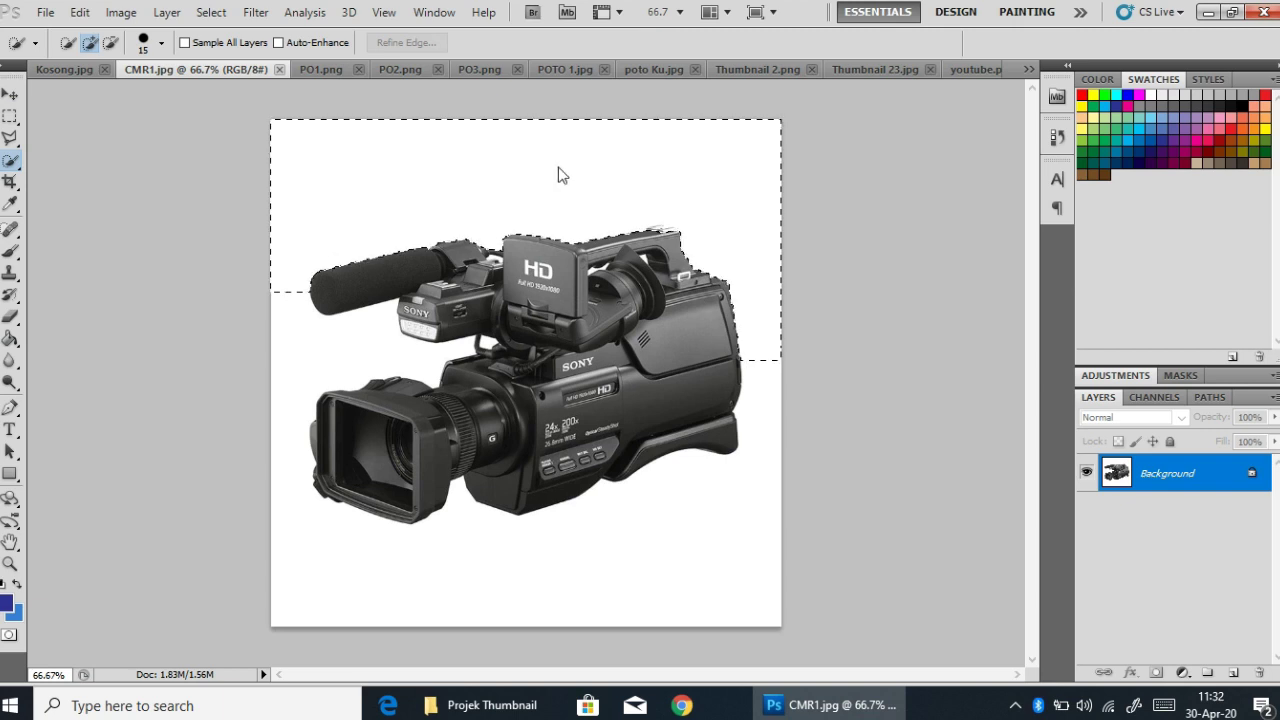
left_click(756, 480)
left_click_drag(760, 514, 720, 589)
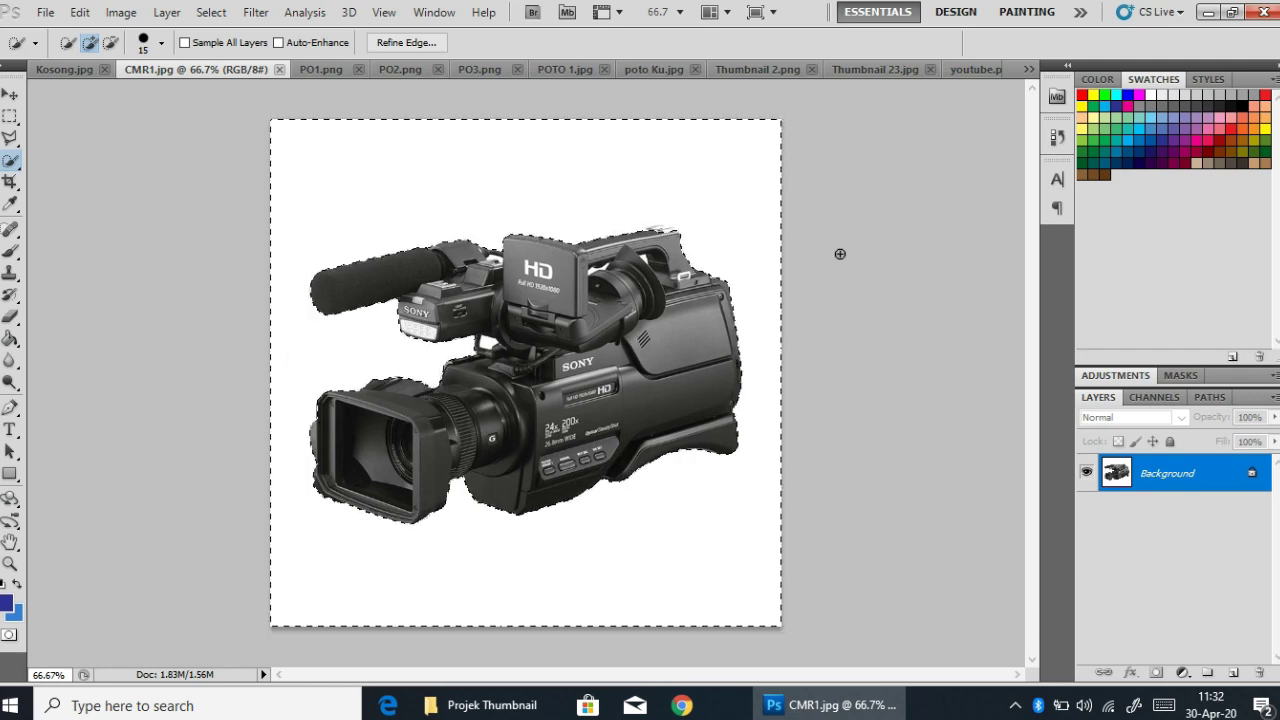
right_click(595, 314)
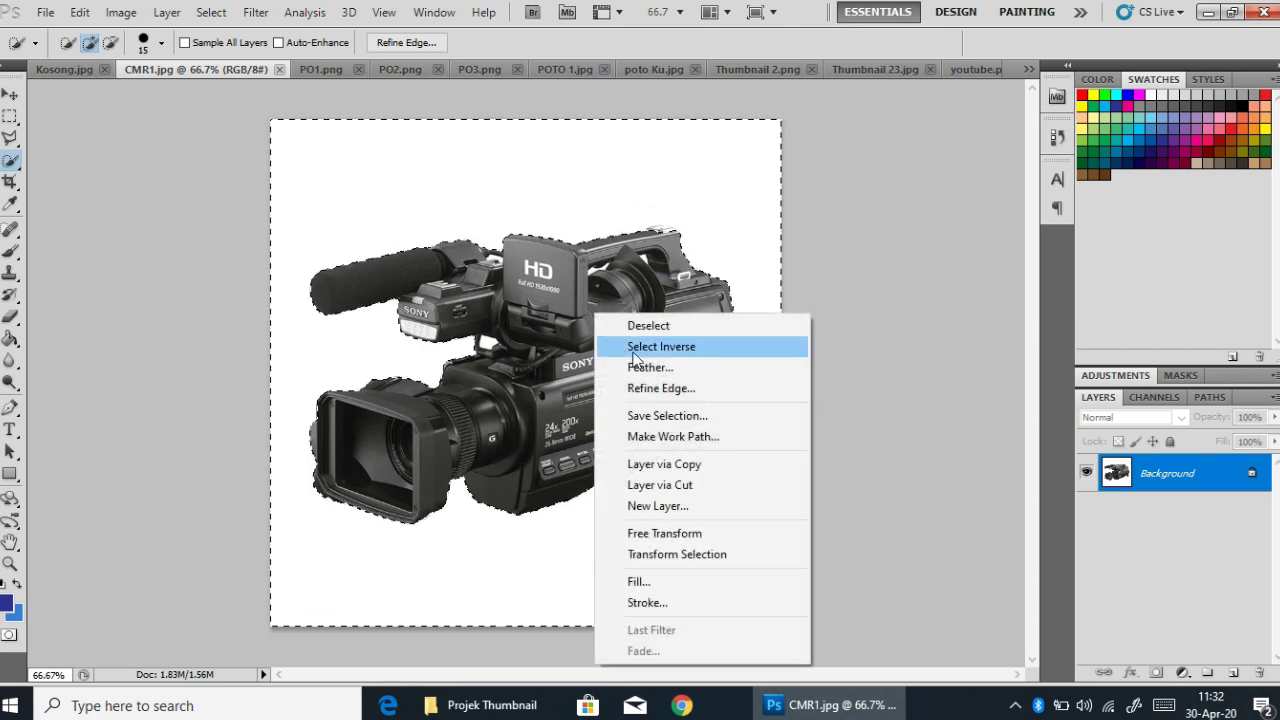
left_click(726, 345)
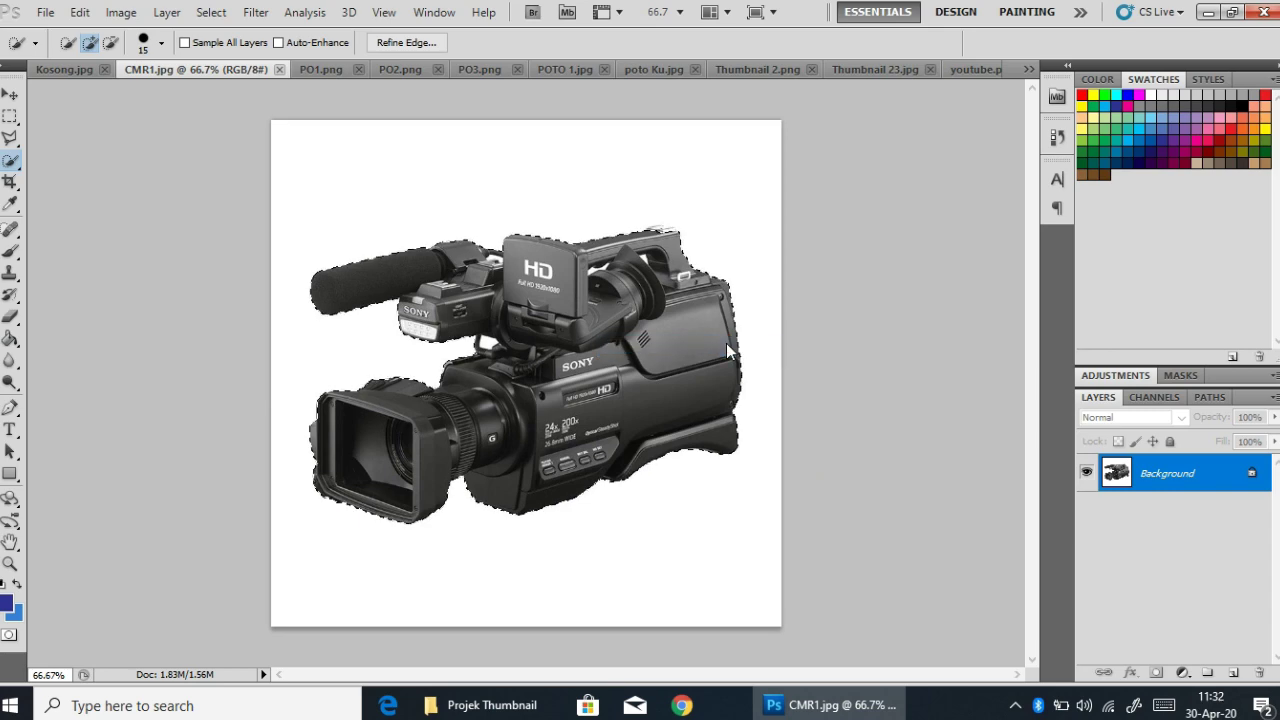
Copy the selected video camera into the Kosong.jpg document with the Move tool and place it over the right half.
left_click(10, 93)
left_click_drag(508, 278, 255, 121)
left_click_drag(716, 271, 676, 262)
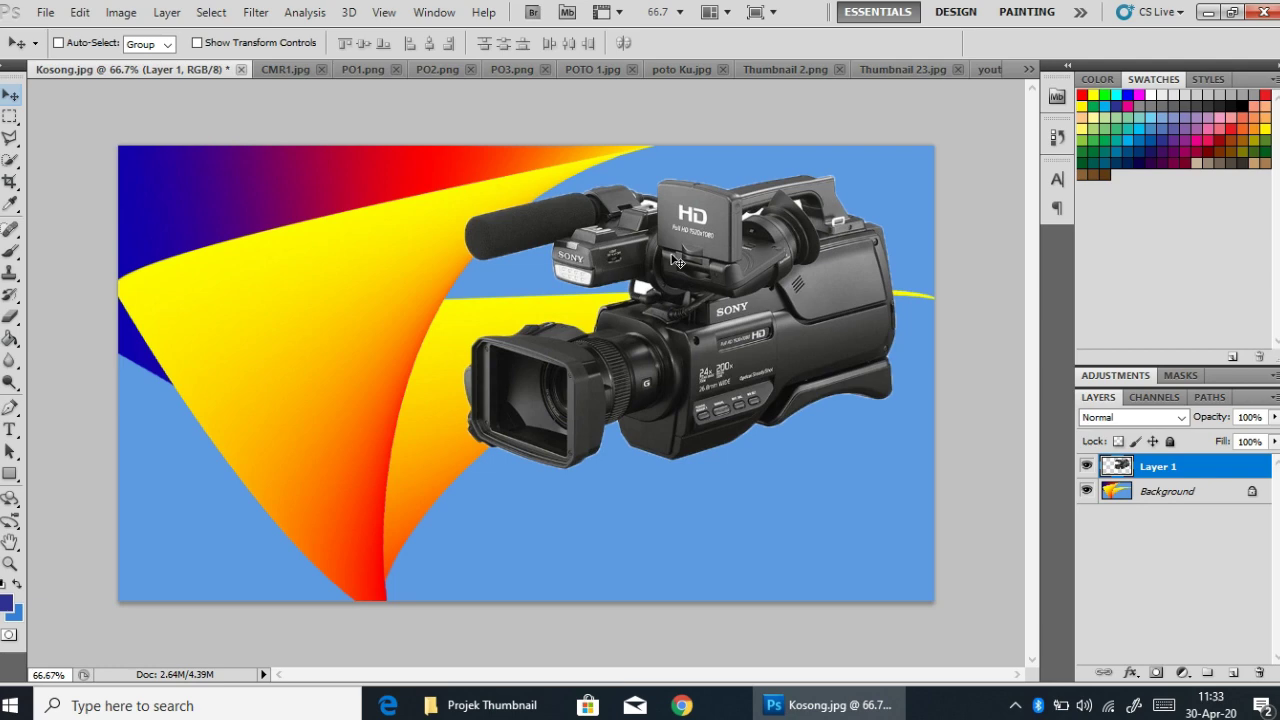
Scale the video camera proportionally to about 49.66% and position it in the upper right corner of the Kosong canvas.
key("ctrl+plus")
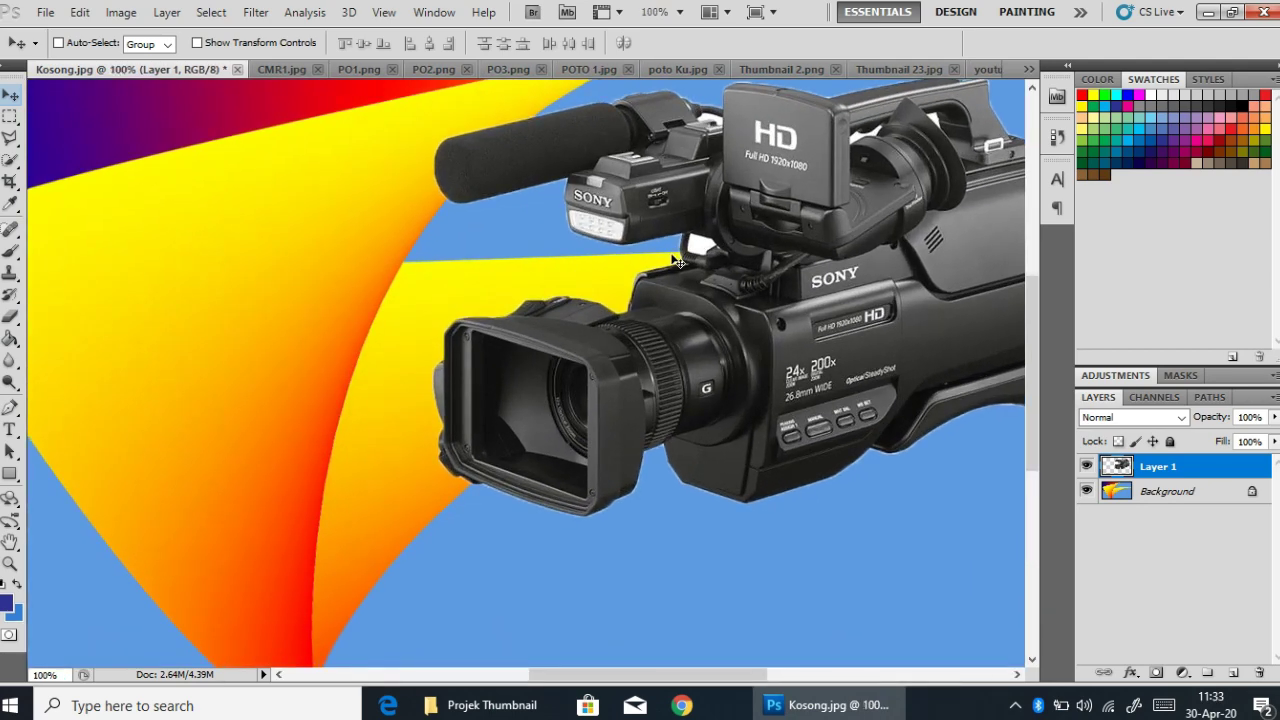
key("ctrl+minus")
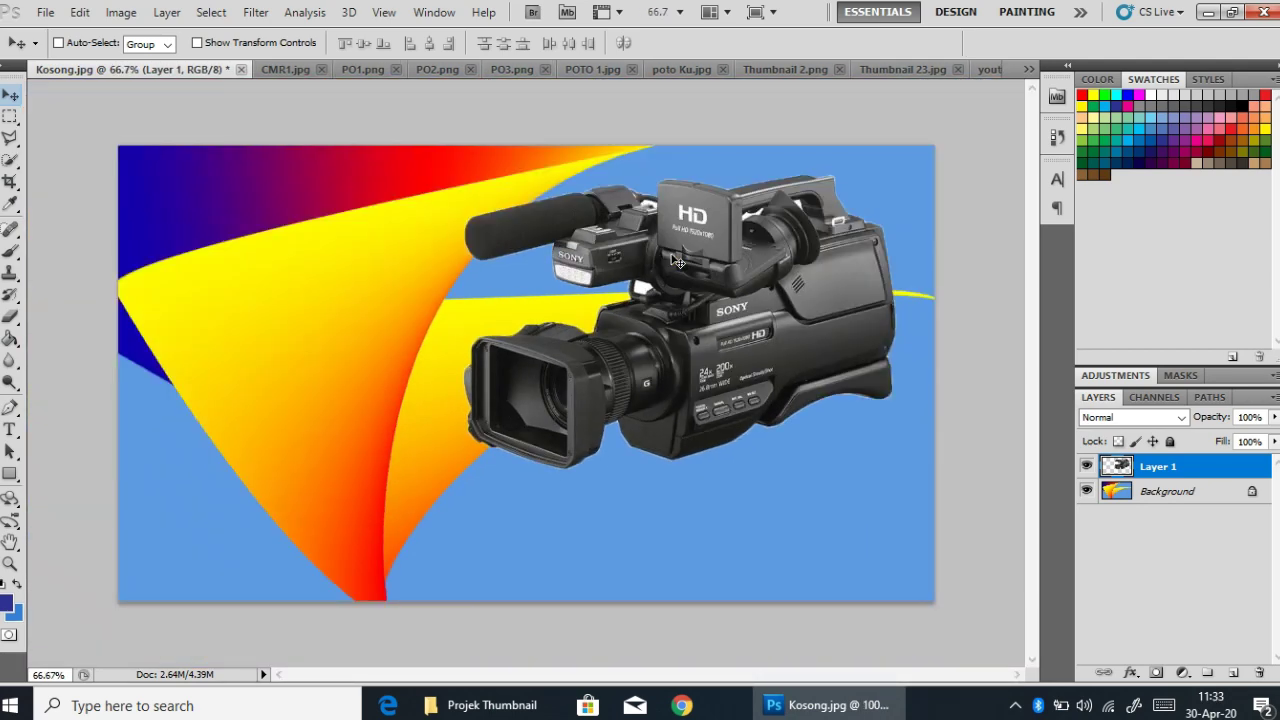
key("ctrl+t")
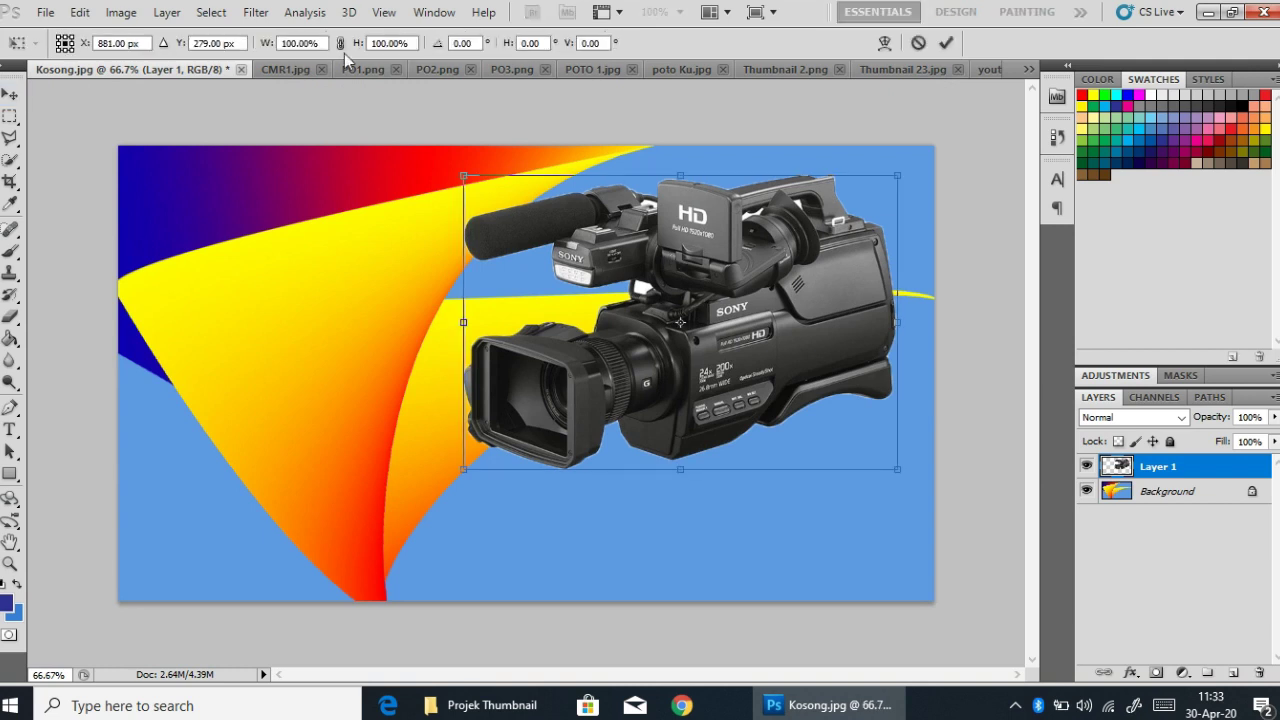
left_click_drag(461, 174, 700, 288)
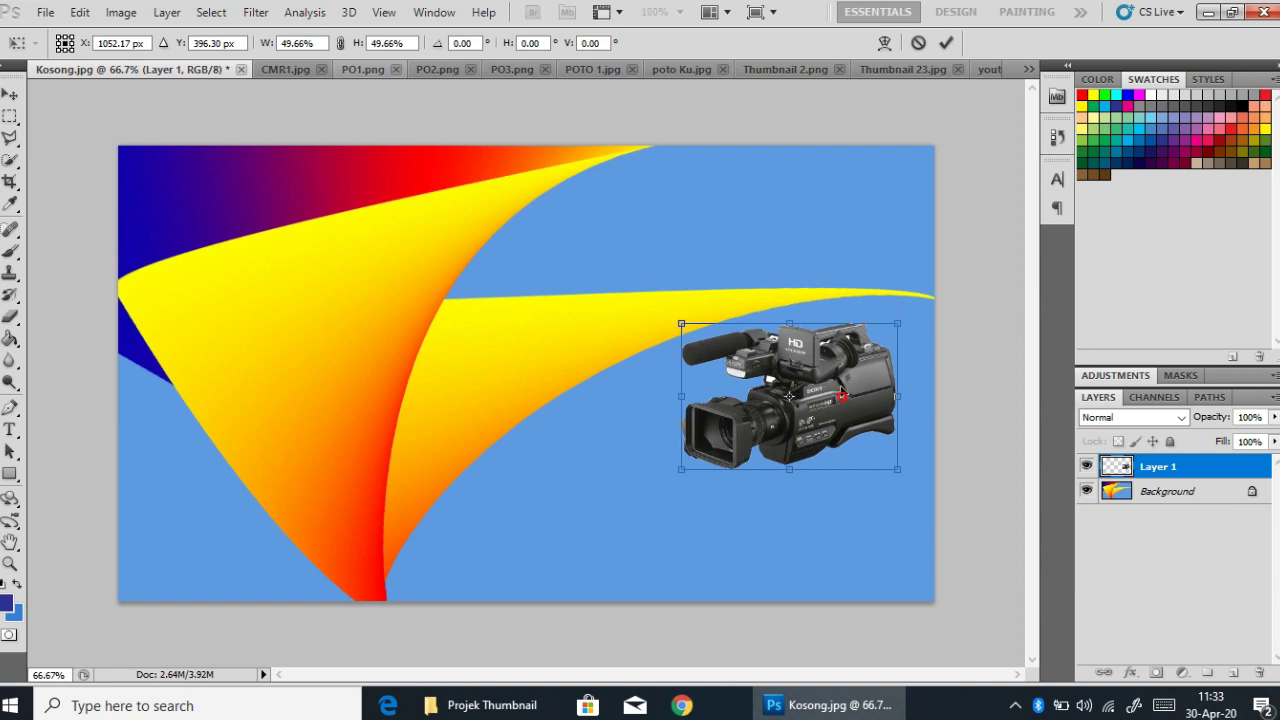
left_click_drag(843, 396, 843, 242)
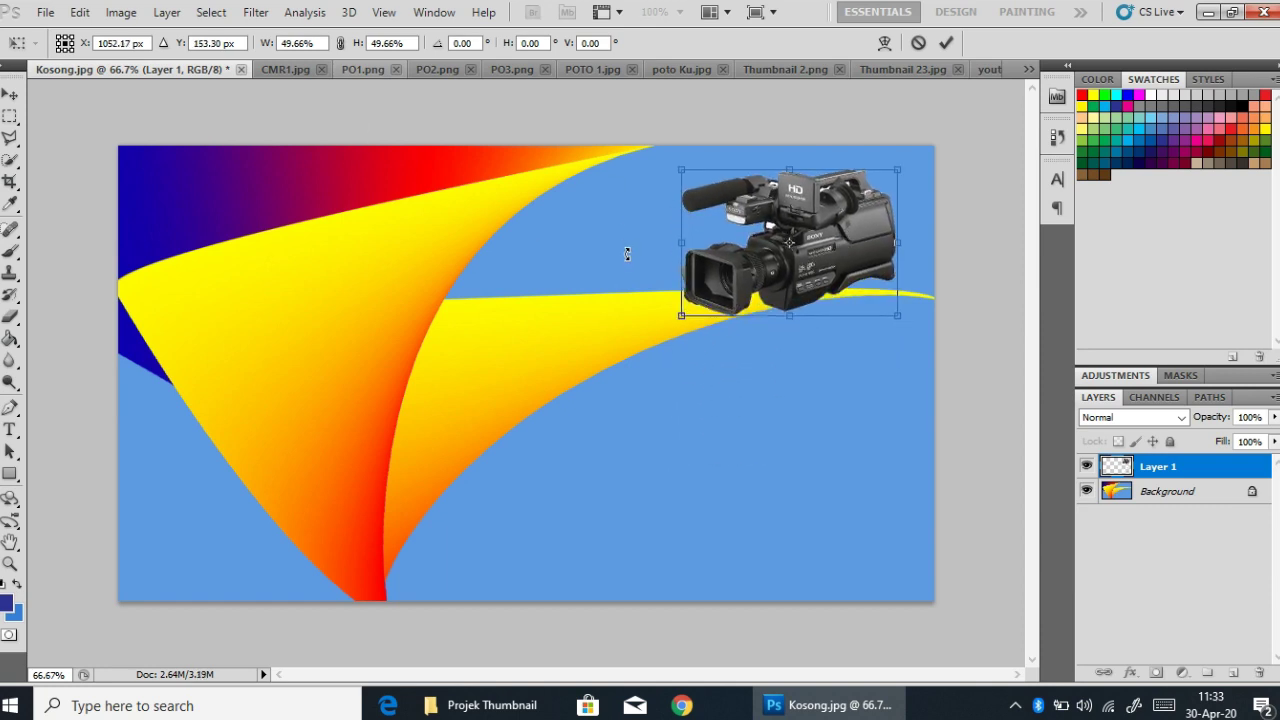
key("Return")
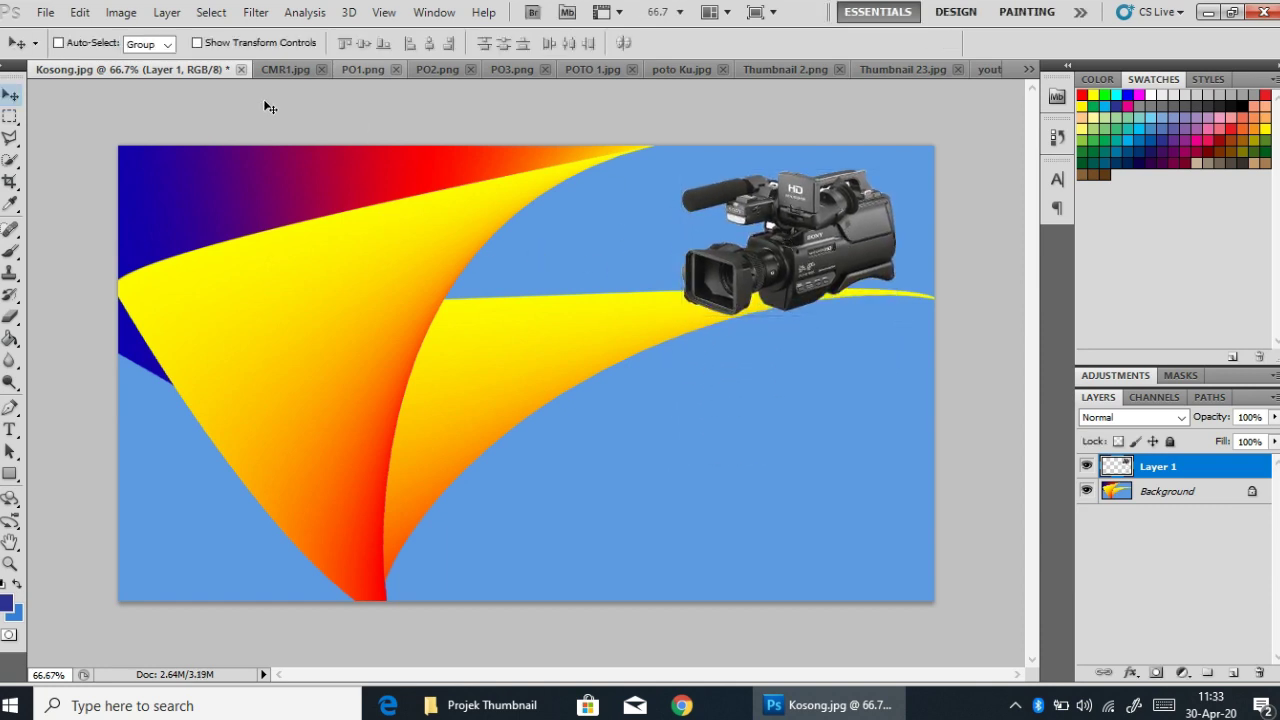
In PO1.png, select the dark background with the Quick Selection tool and invert the selection to isolate the square Ps logo.
left_click(275, 68)
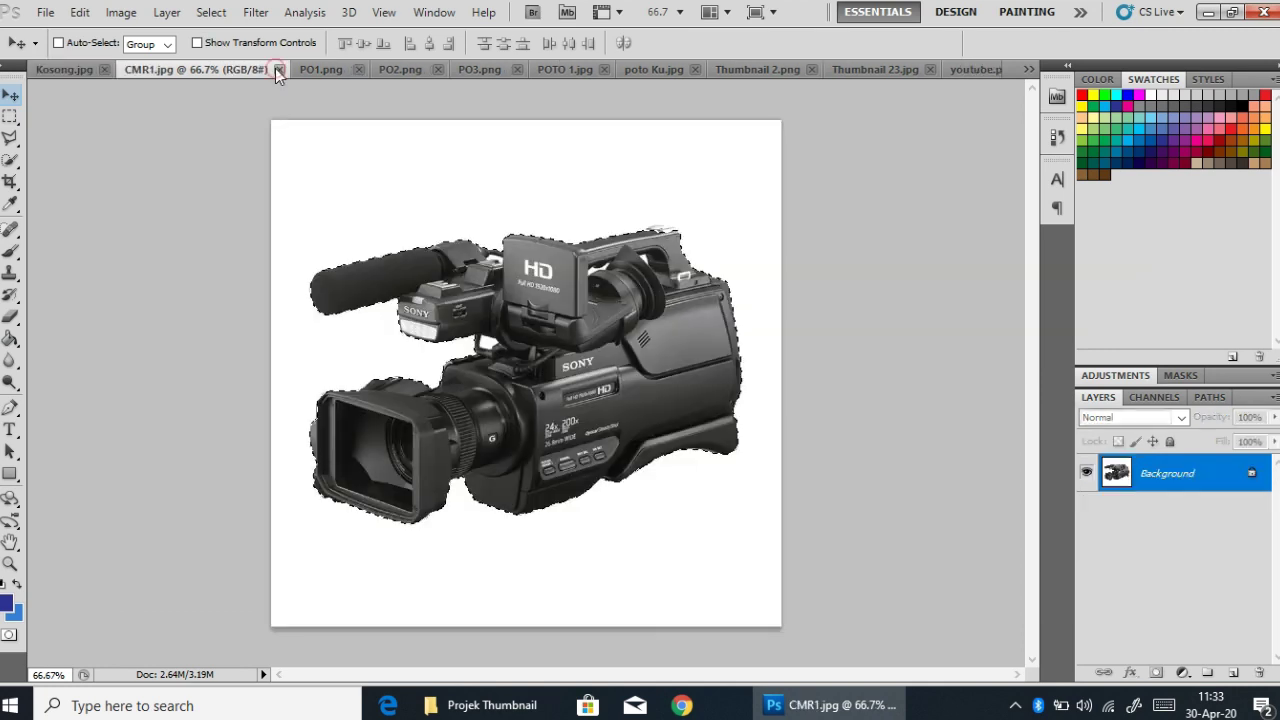
left_click(347, 69)
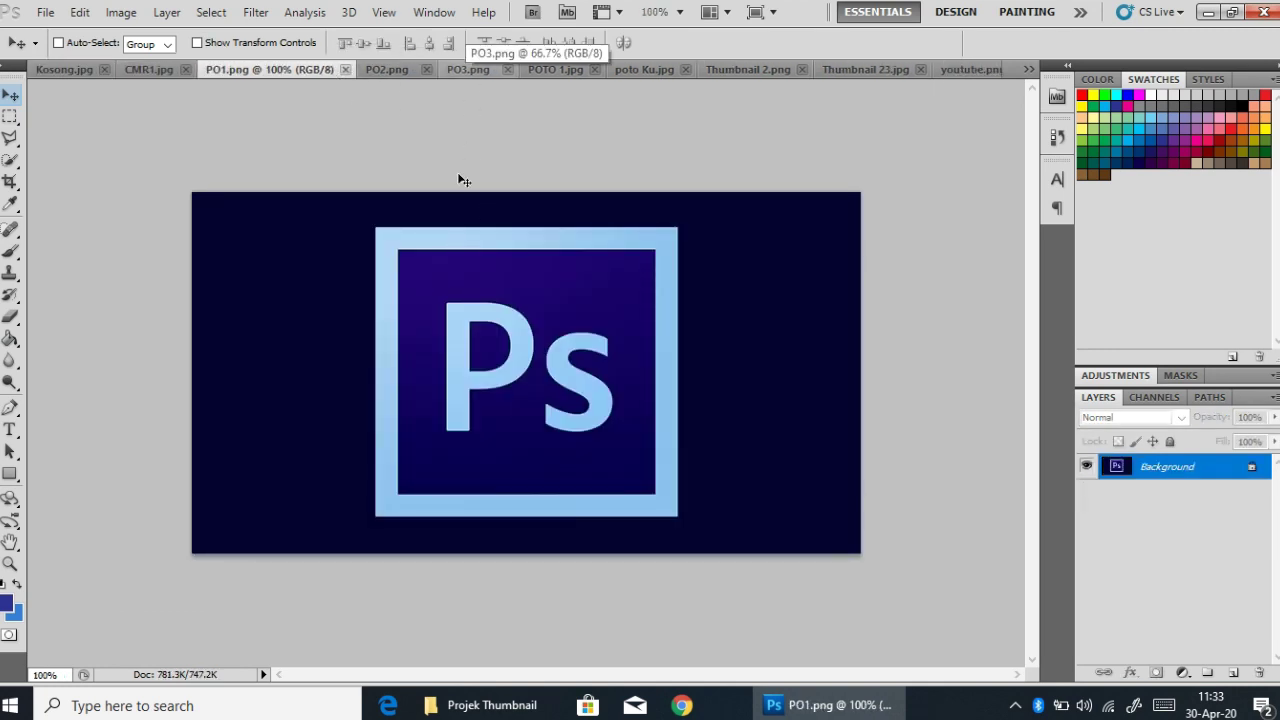
left_click(10, 160)
left_click(79, 158)
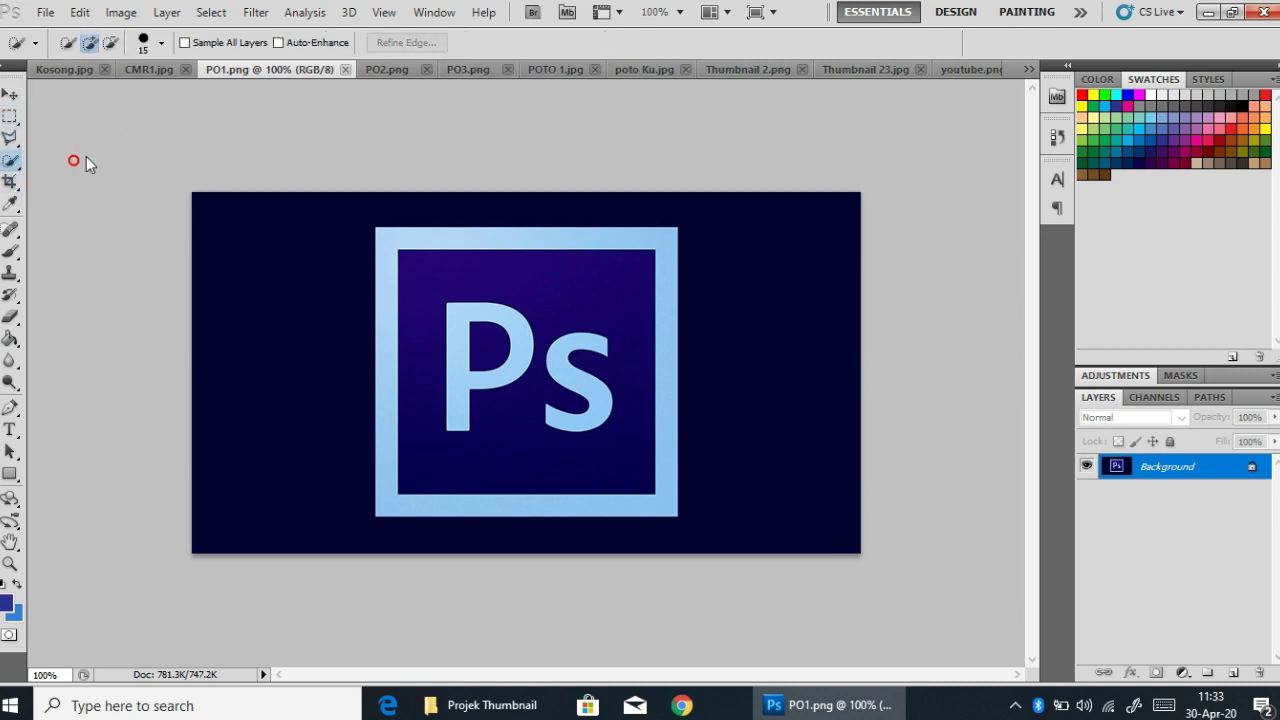
left_click_drag(310, 210, 306, 323)
left_click_drag(823, 267, 814, 300)
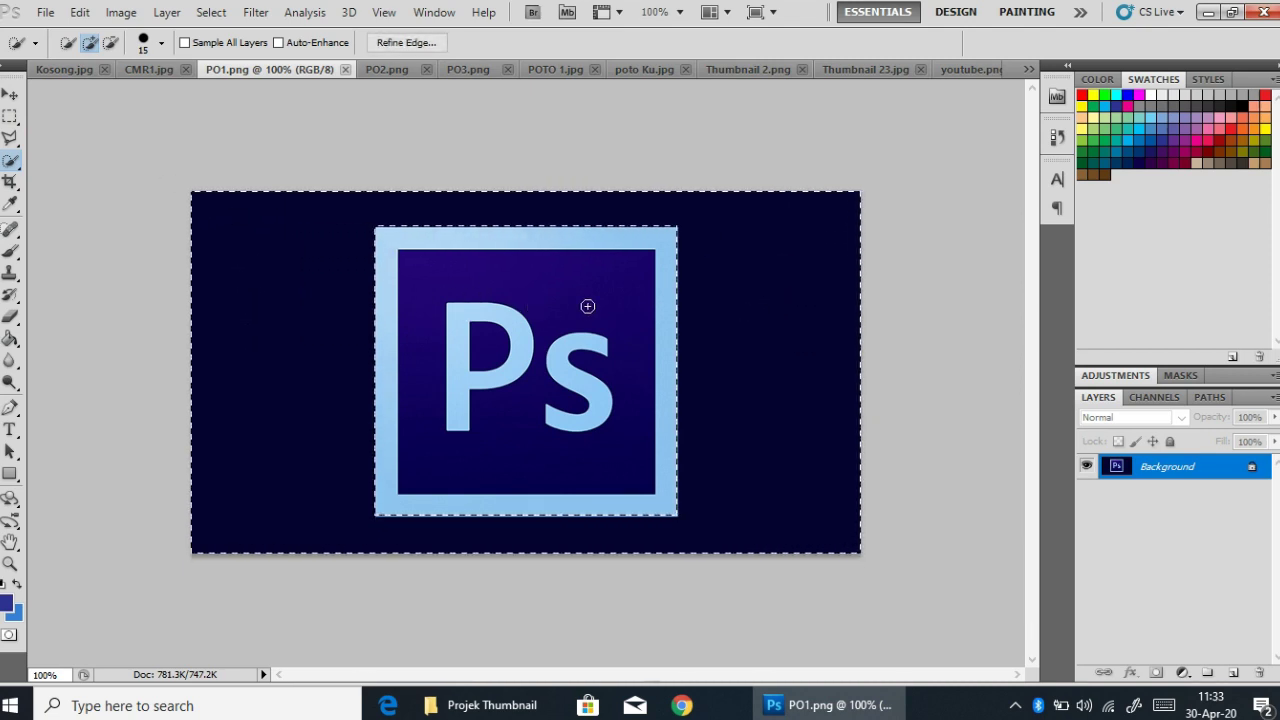
right_click(553, 305)
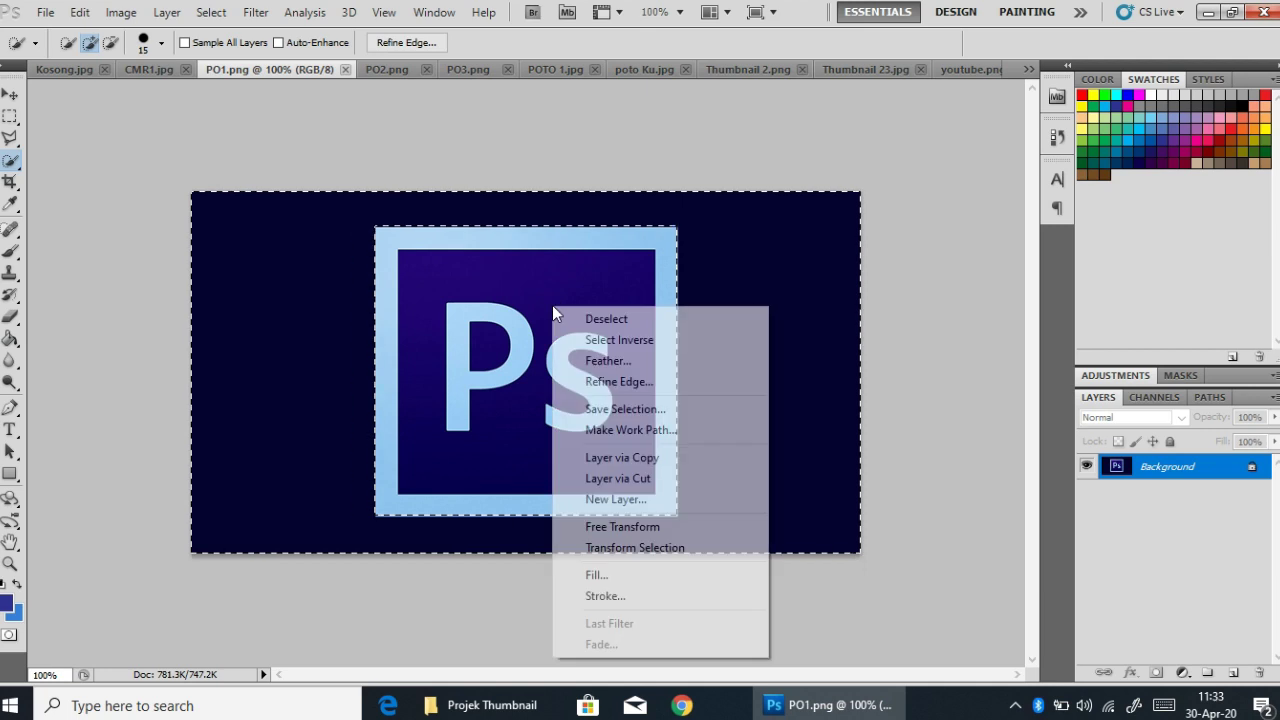
left_click(596, 344)
Copy the selected Ps logo into the Kosong.jpg document and place it near the upper edge, beside the video camera.
left_click(8, 97)
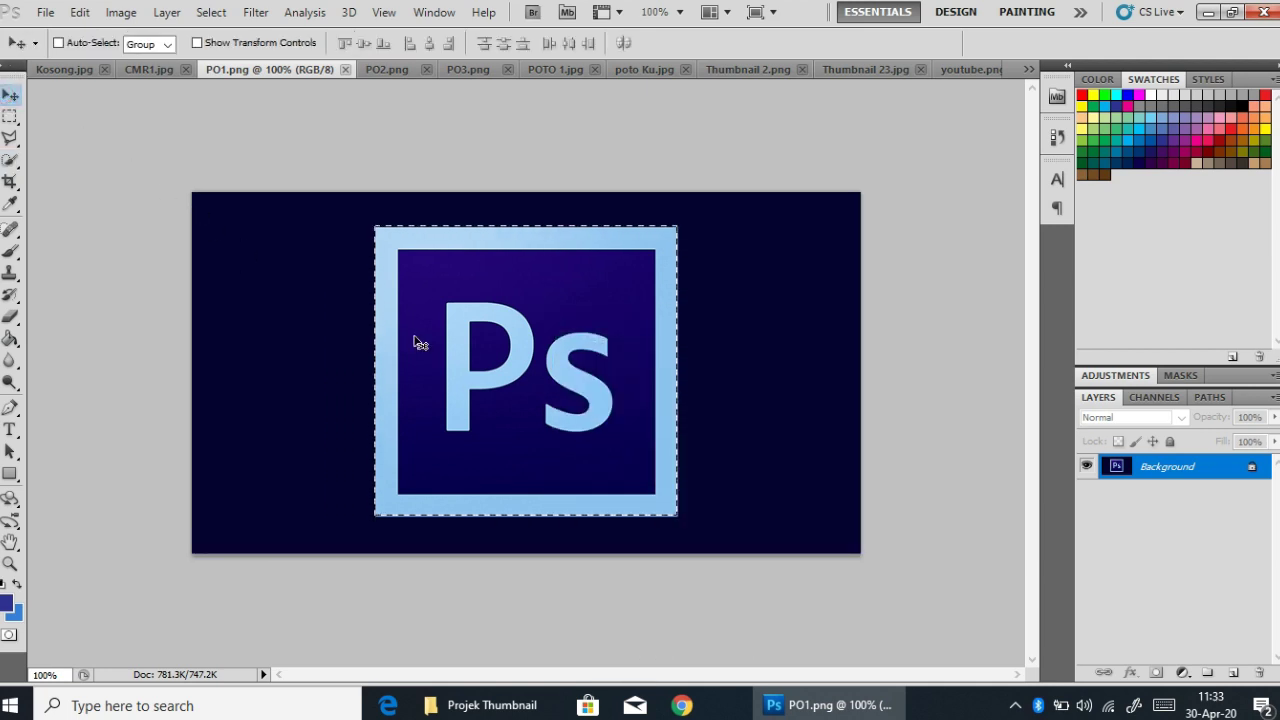
left_click_drag(535, 390, 563, 400)
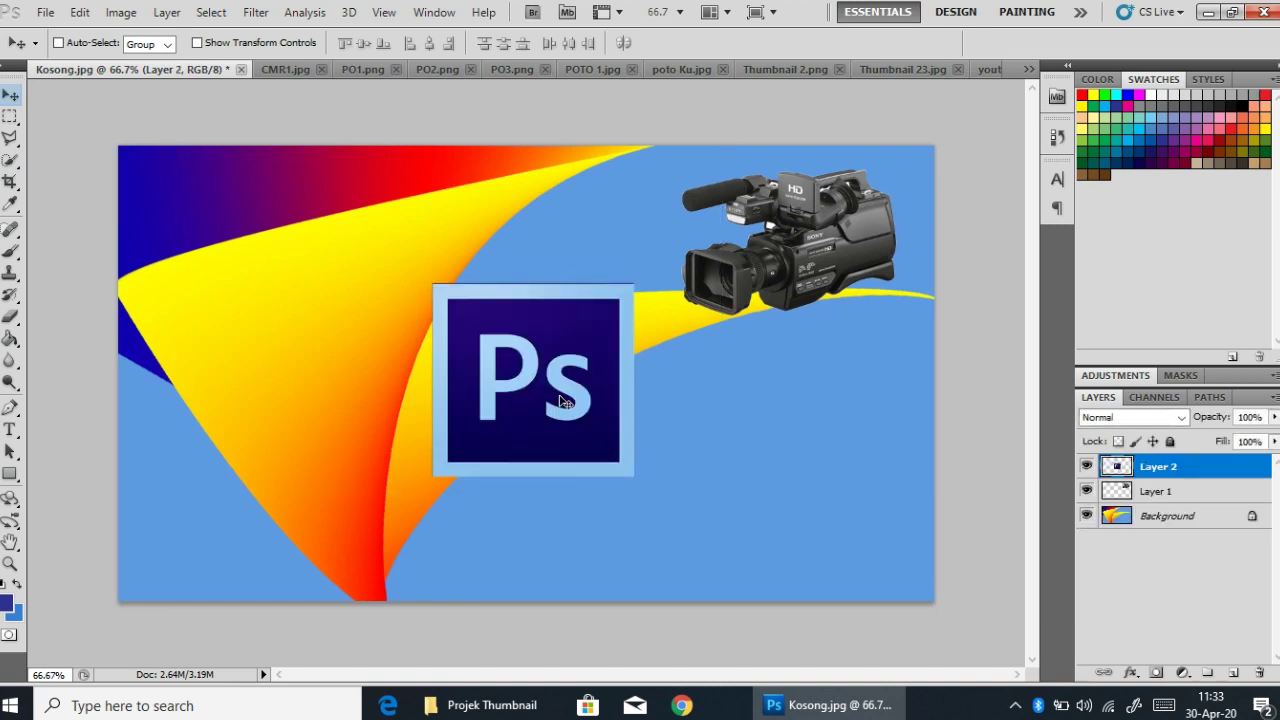
left_click_drag(545, 352, 576, 218)
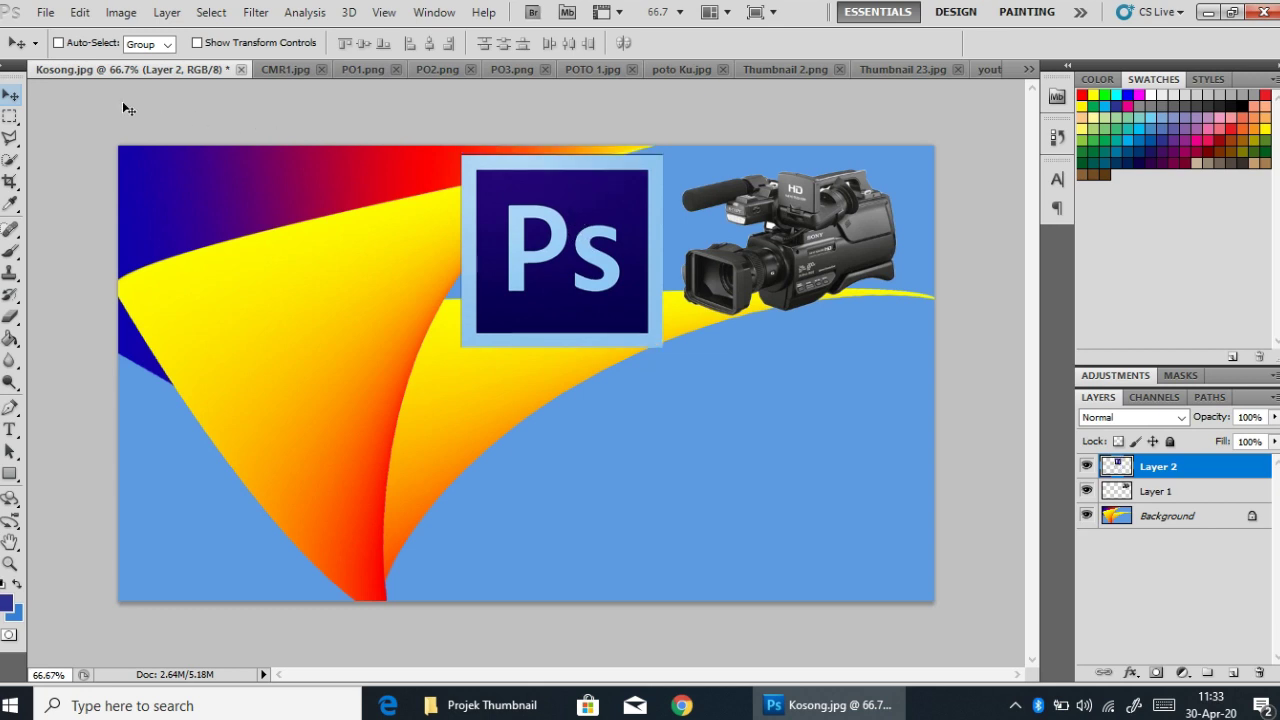
Copy the Photoshop interface screenshot from PO3.png into the Kosong.jpg document and place it over the canvas.
left_click(353, 72)
left_click(377, 69)
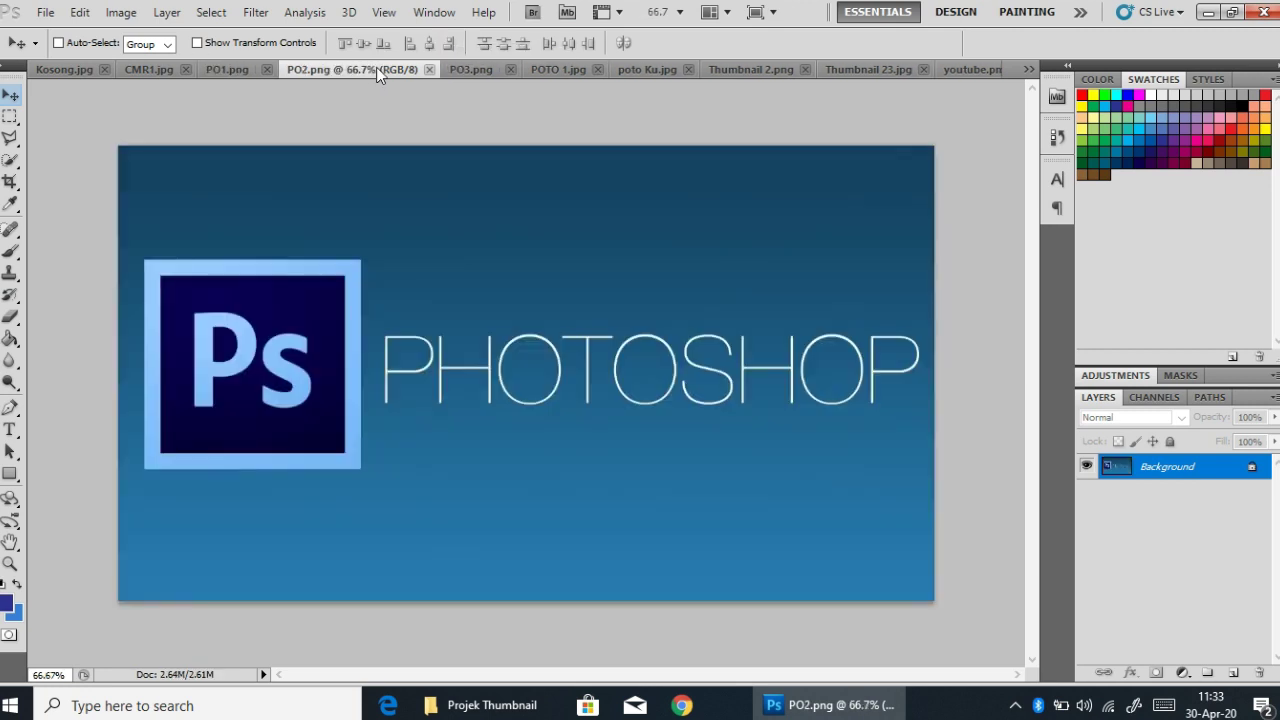
left_click(472, 64)
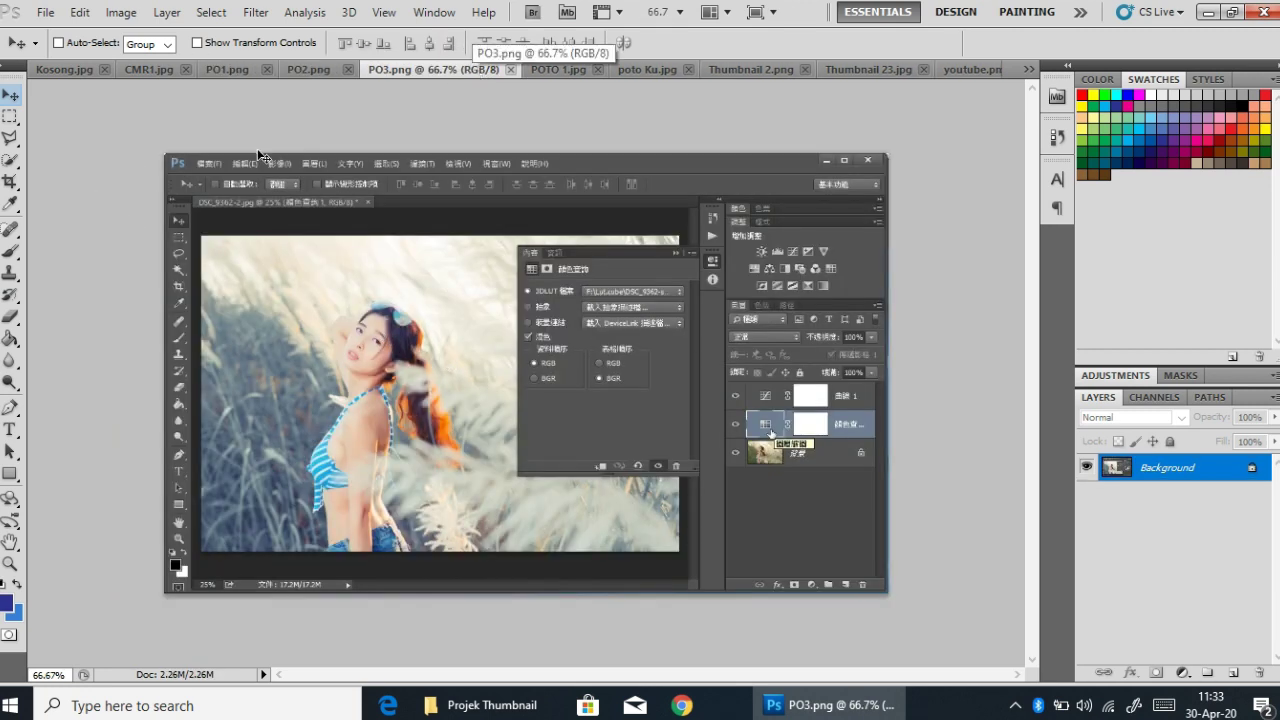
left_click(259, 277)
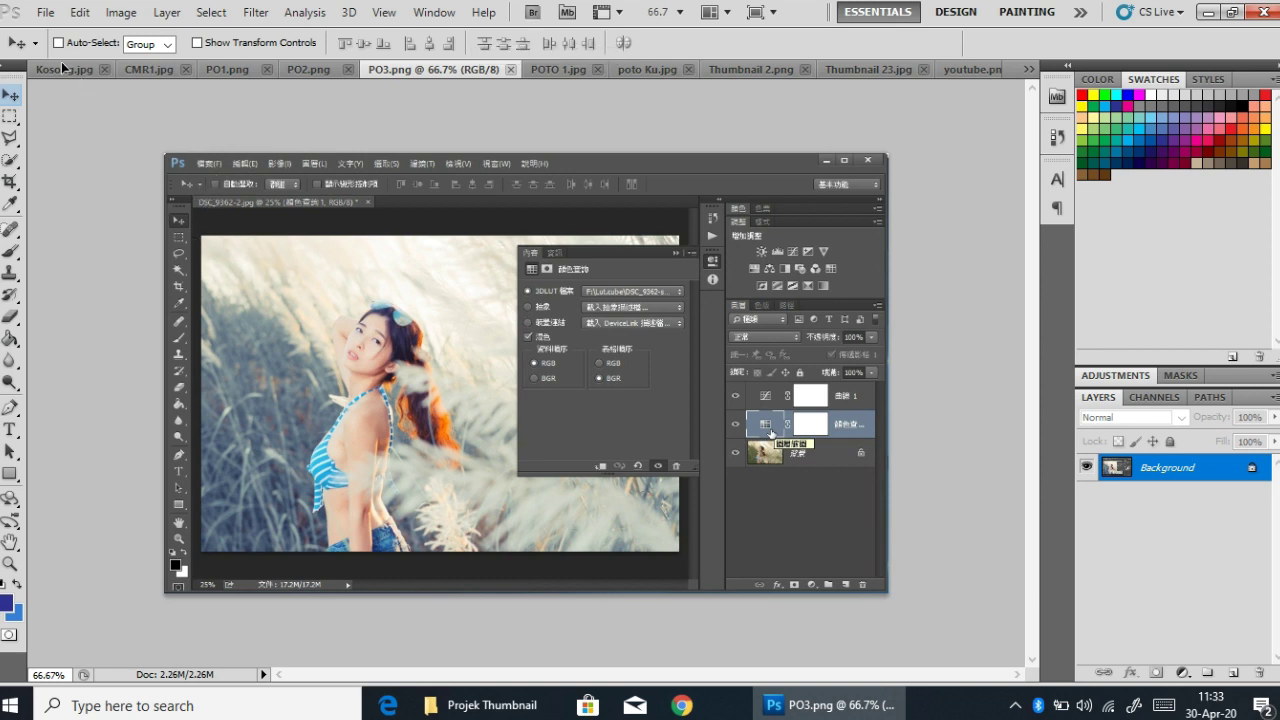
left_click_drag(61, 61, 434, 310)
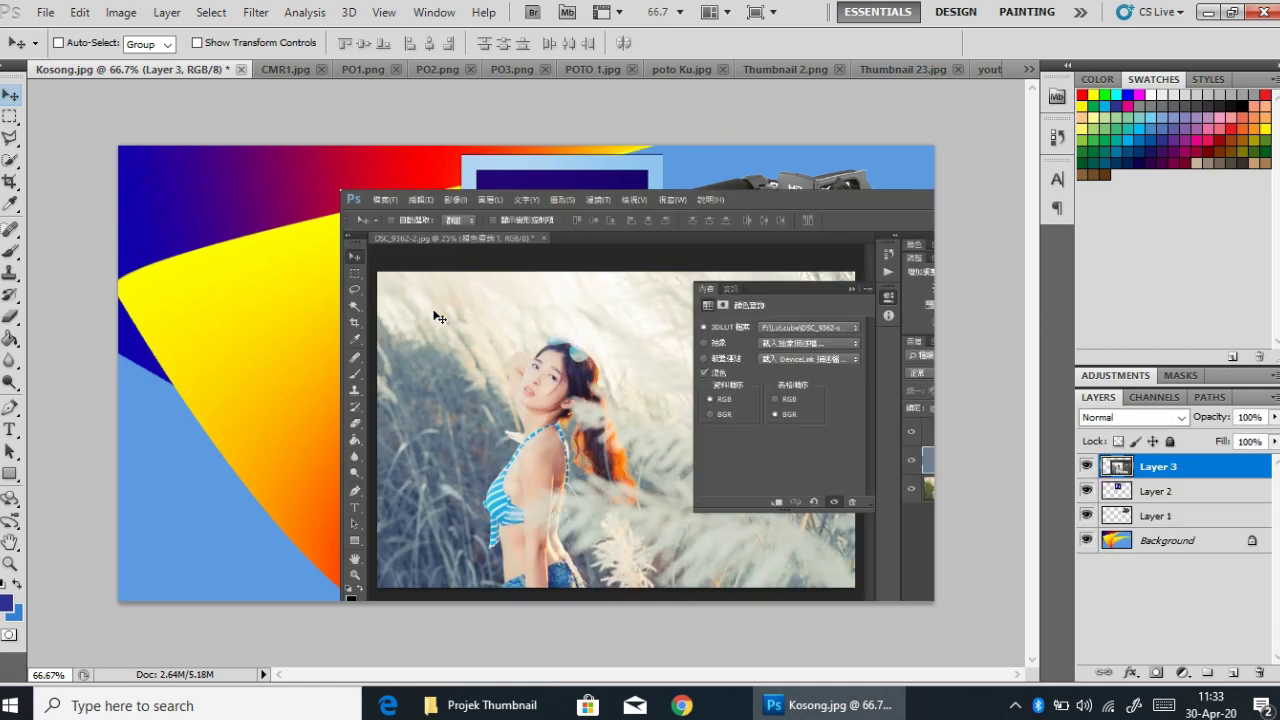
left_click_drag(571, 220, 375, 180)
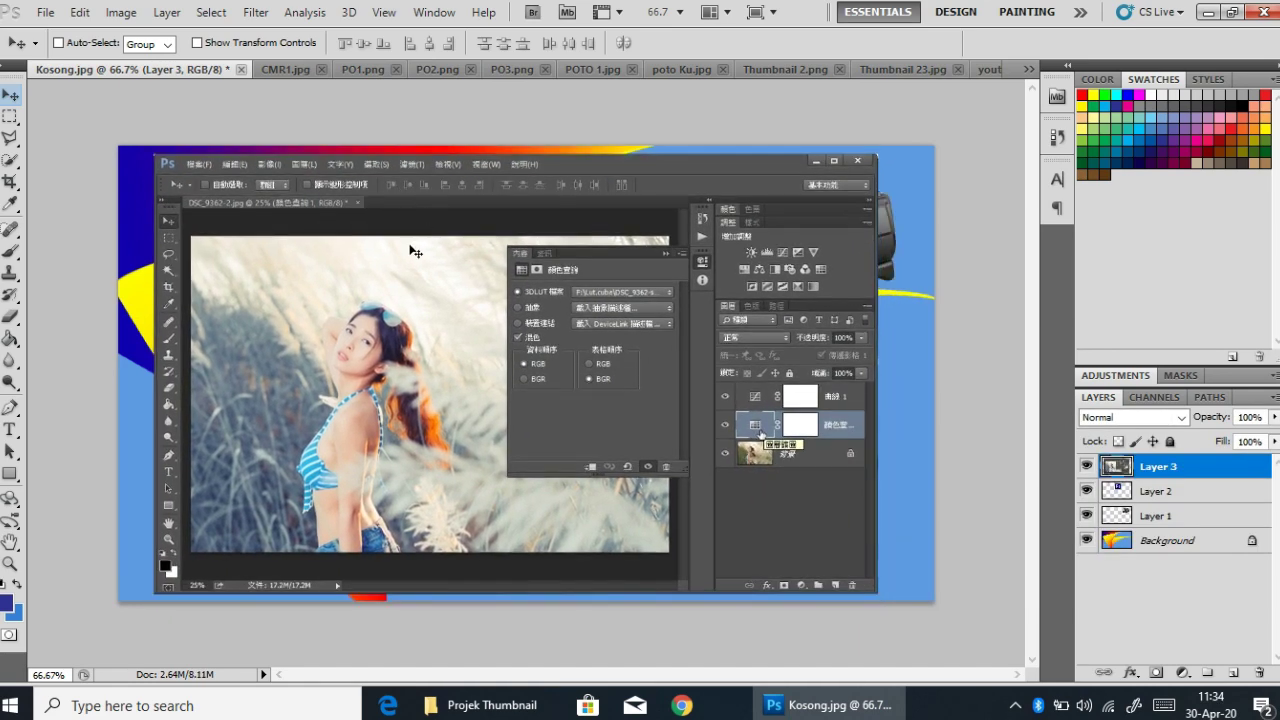
Scale the Photoshop interface screenshot proportionally to about 54.13% and place it below the Ps logo.
key("ctrl+t")
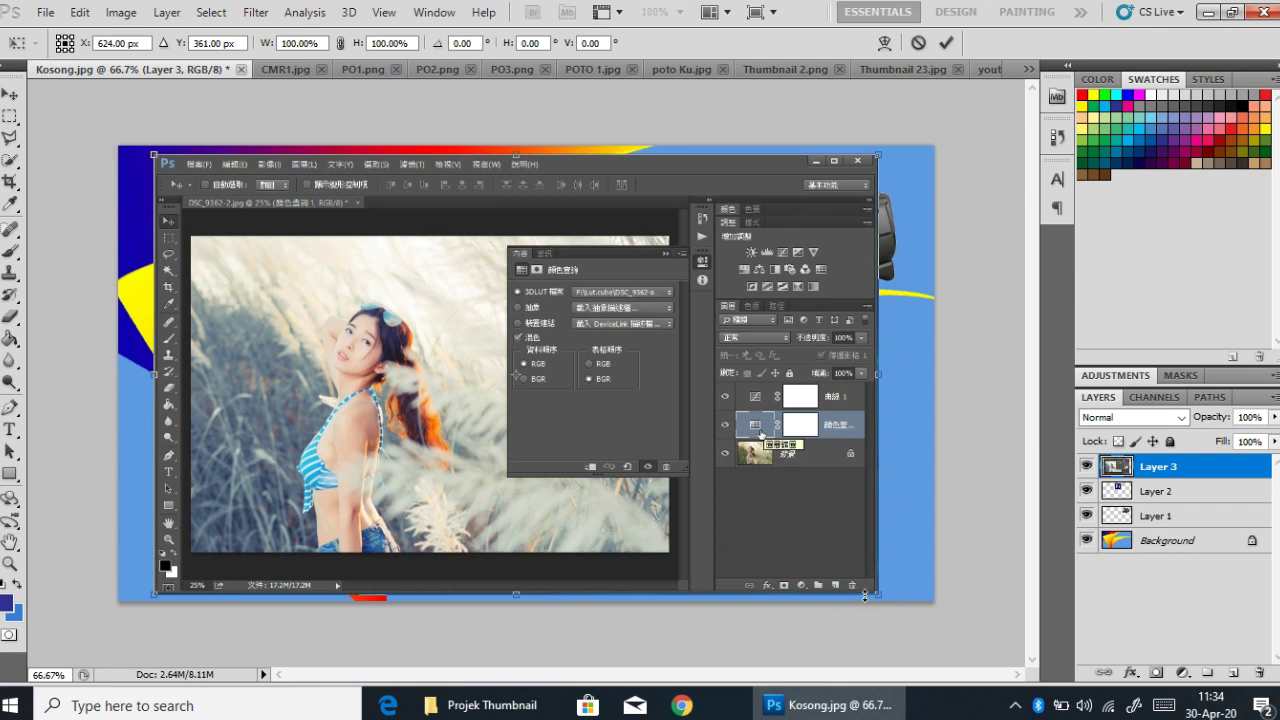
left_click_drag(876, 597, 546, 392)
left_click_drag(308, 242, 543, 426)
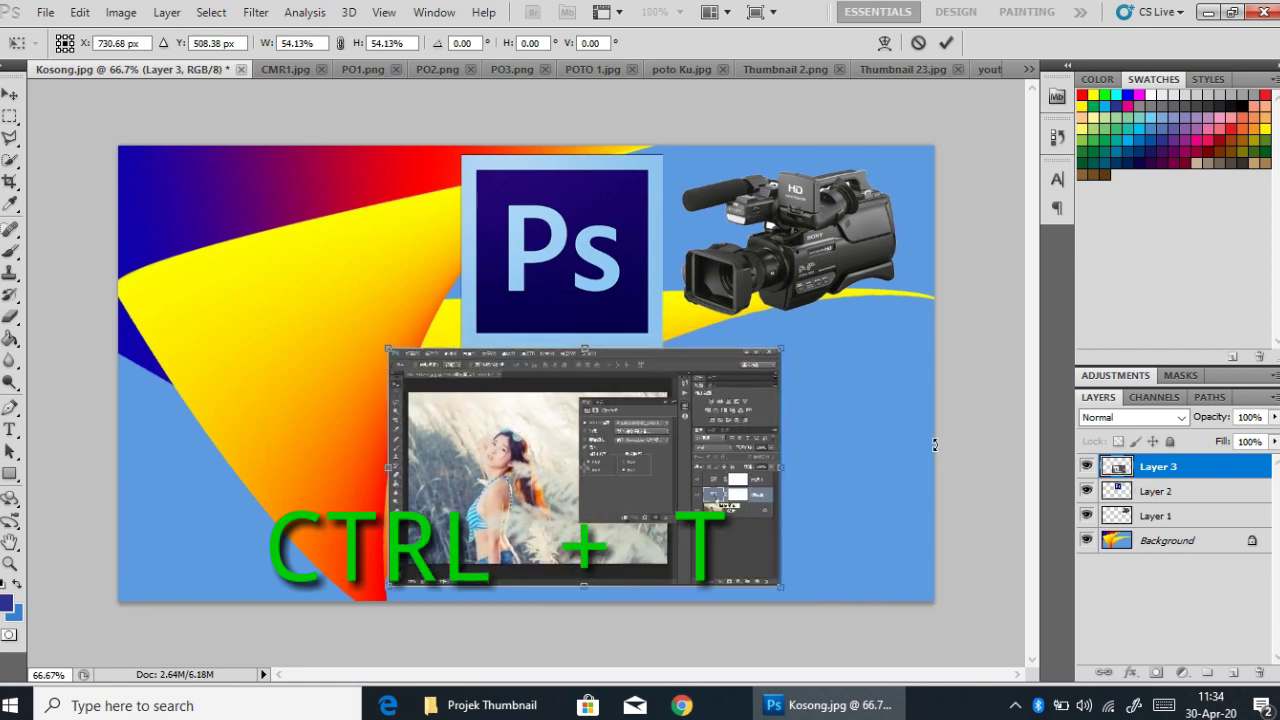
key("Return")
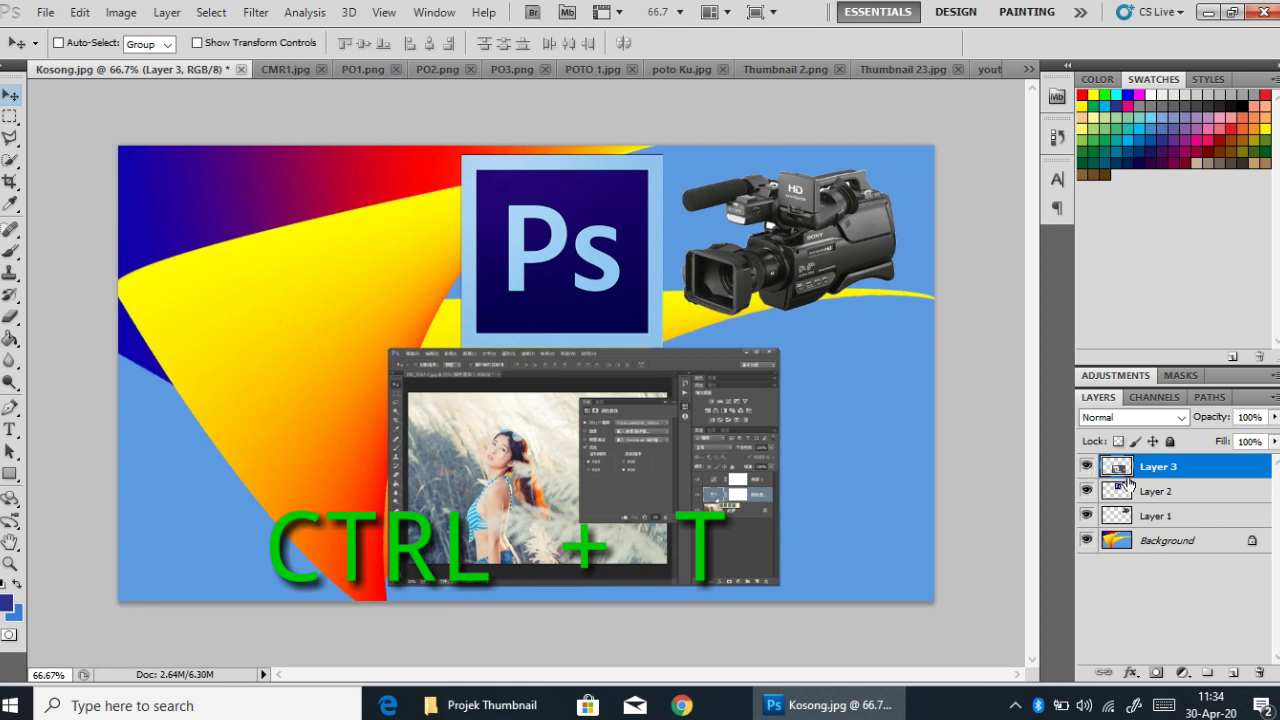
Scale the Ps logo on Layer 2 proportionally to about 82.5% and move the interface screenshot on Layer 3 slightly up towards it.
left_click(1125, 490)
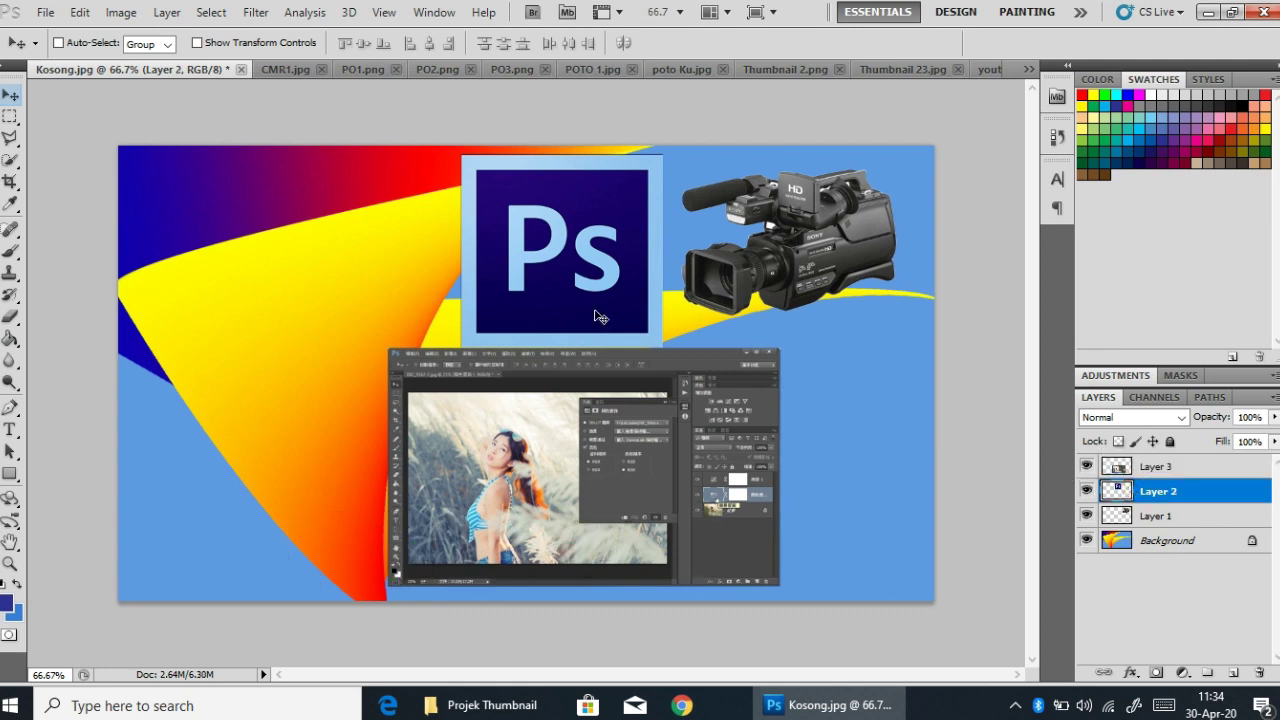
key("ctrl+t")
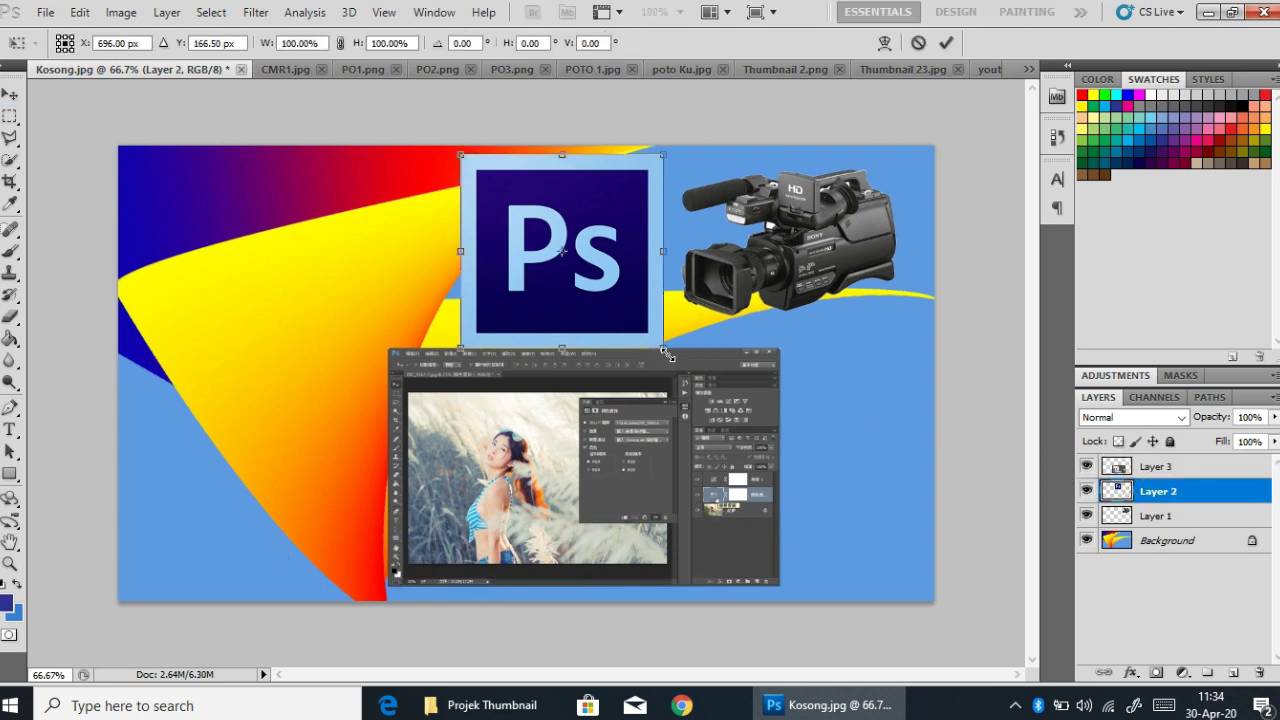
left_click_drag(668, 355, 653, 333)
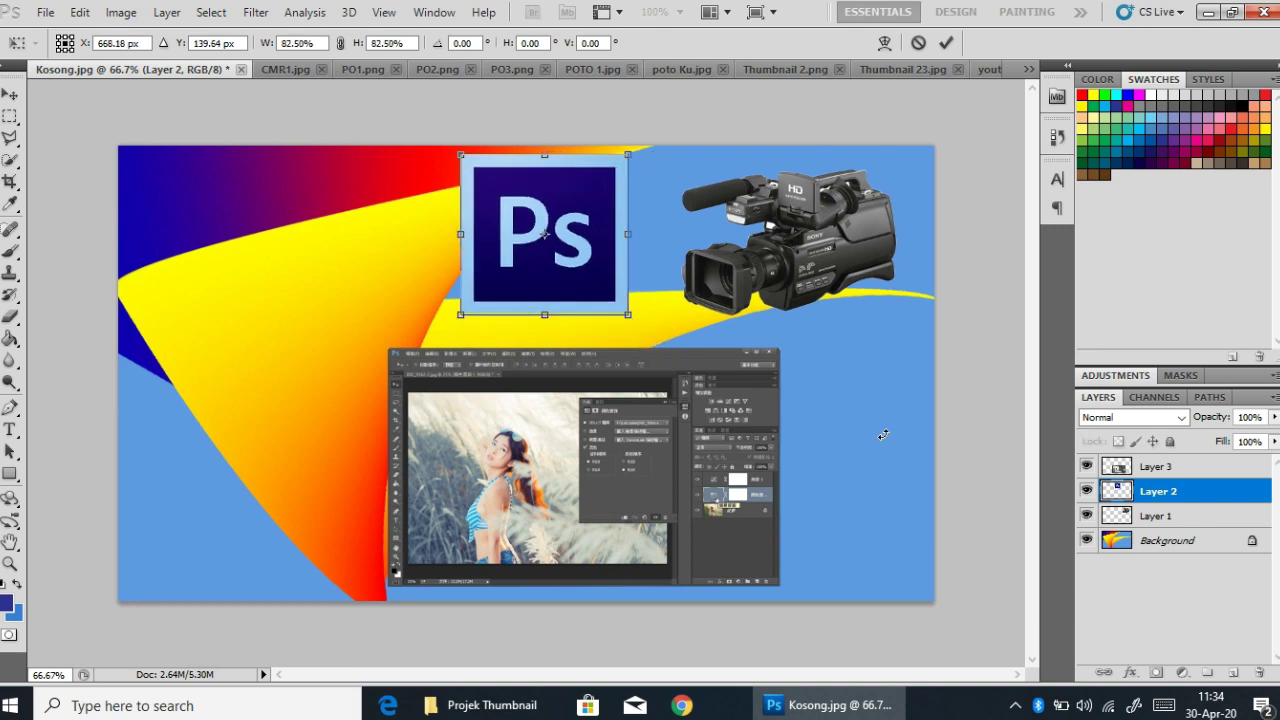
key("Return")
left_click(1152, 468)
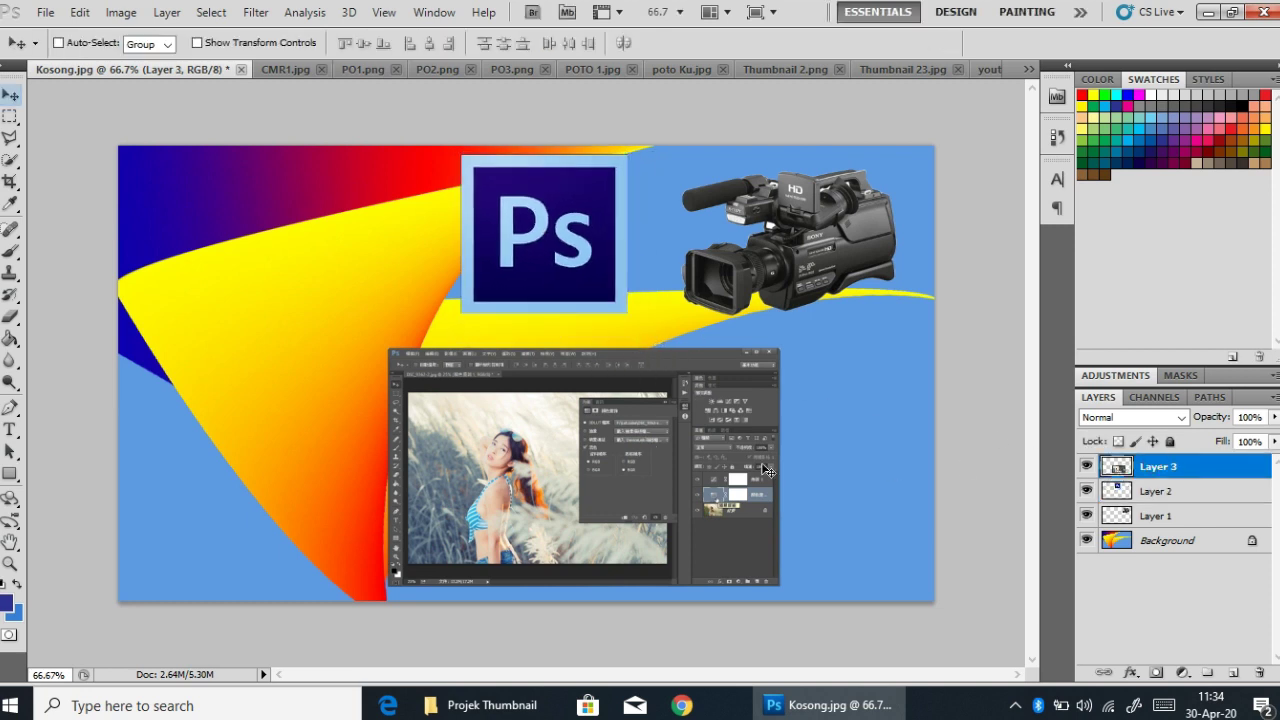
left_click_drag(653, 469, 662, 450)
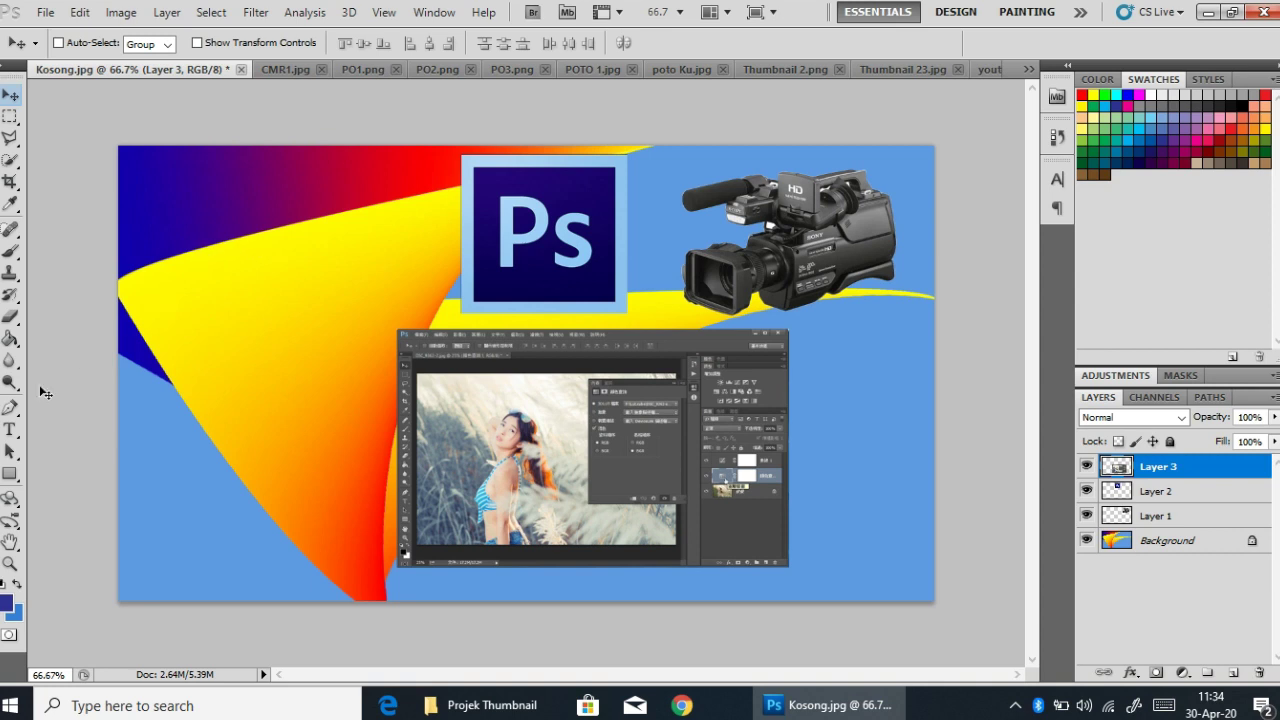
Add the title text "Cara Membuat Thumbnail" in 30 pt Showcard Gothic, starting in the upper left corner of the canvas.
left_click(8, 430)
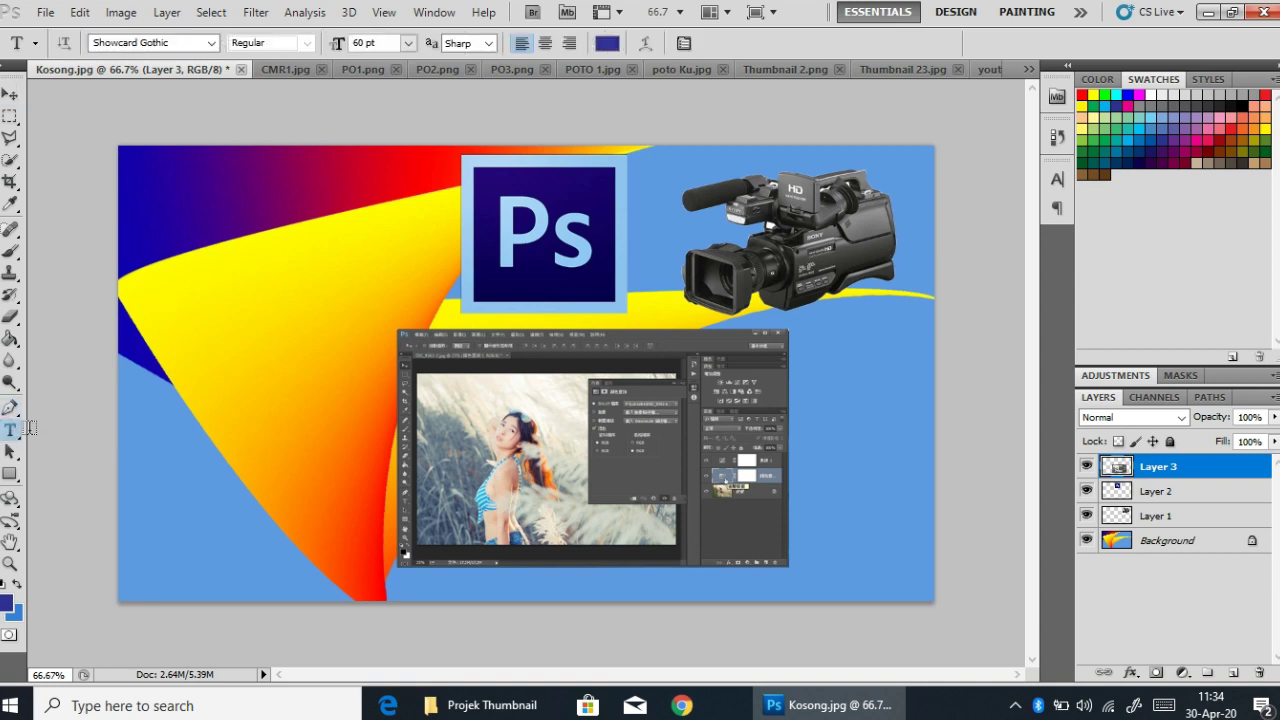
left_click(151, 207)
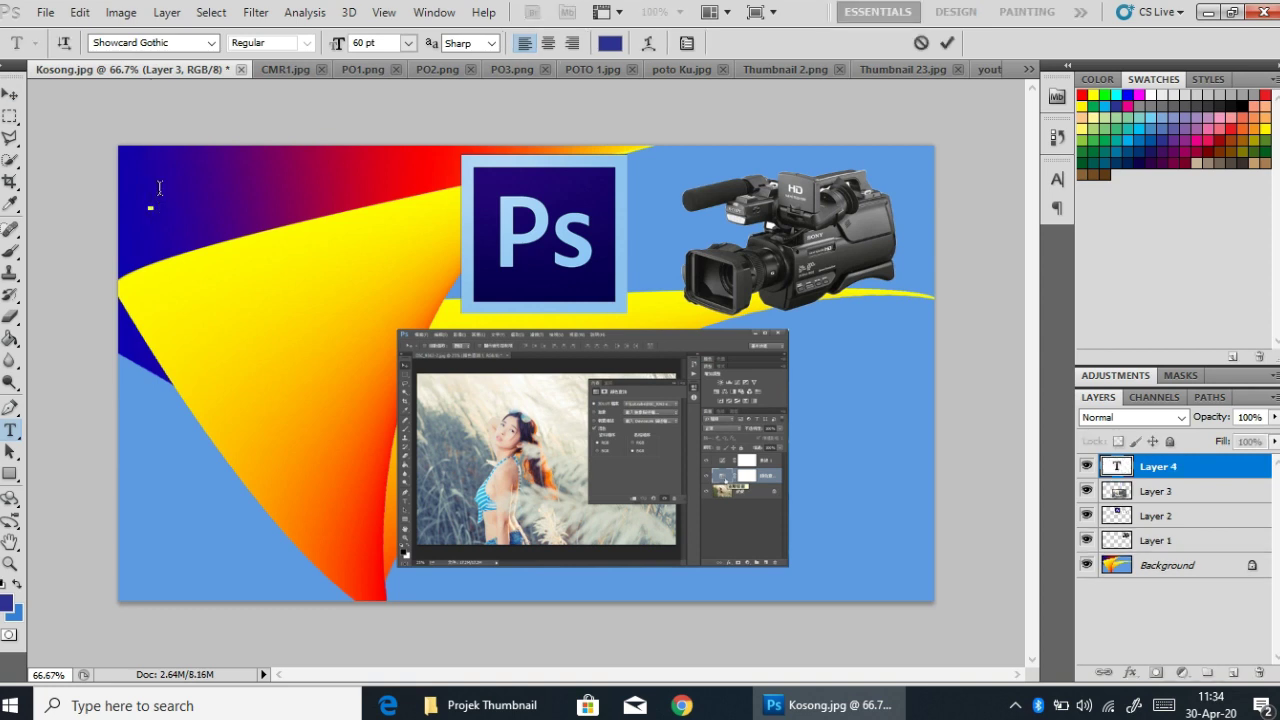
left_click(408, 43)
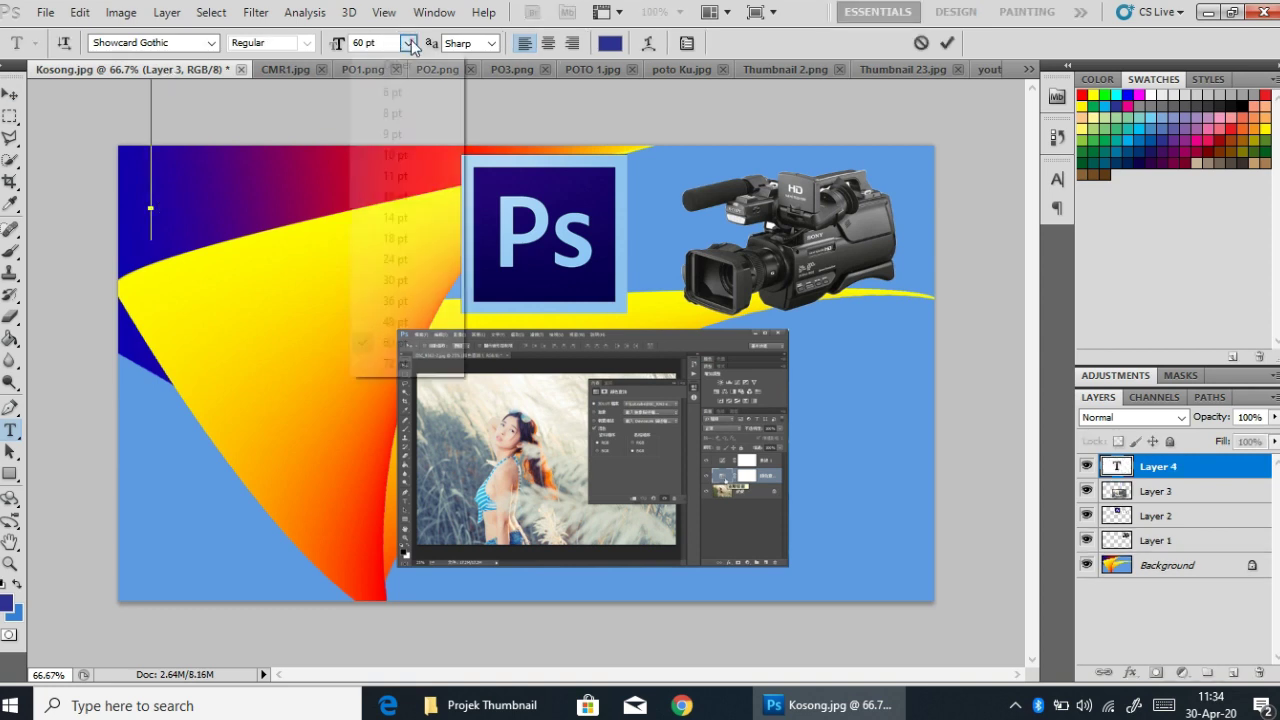
left_click(395, 280)
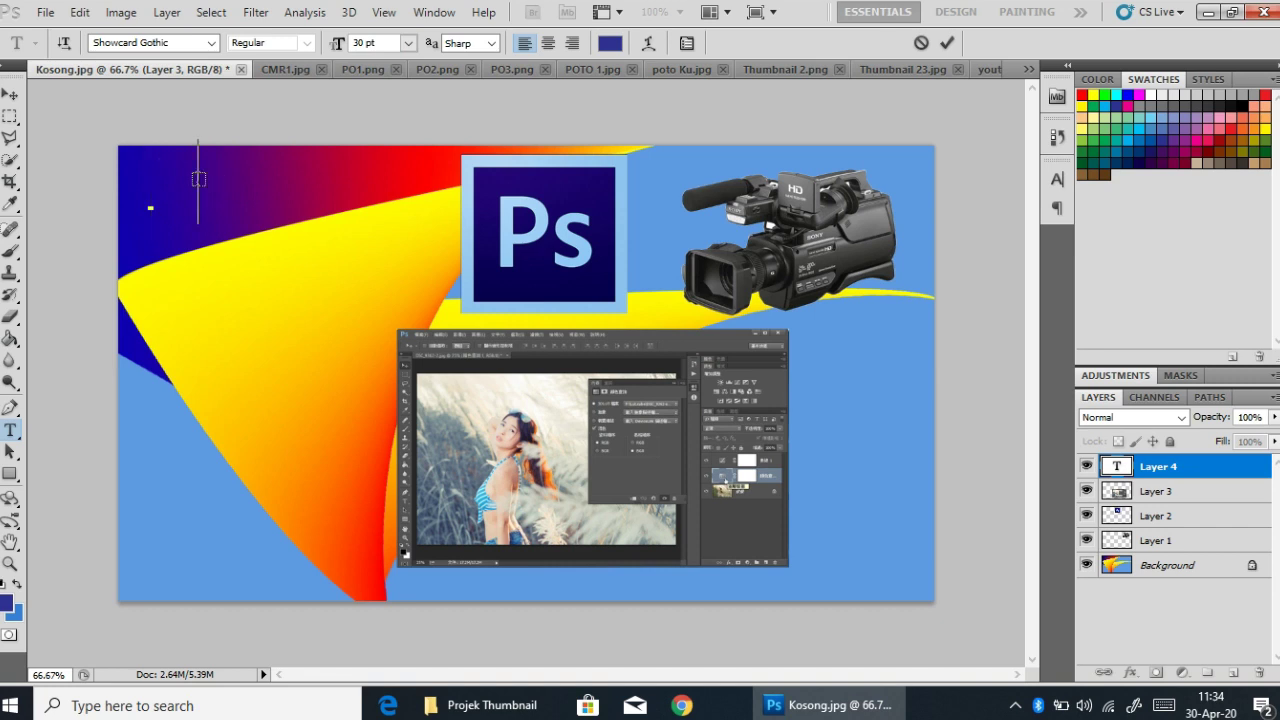
type("CARA")
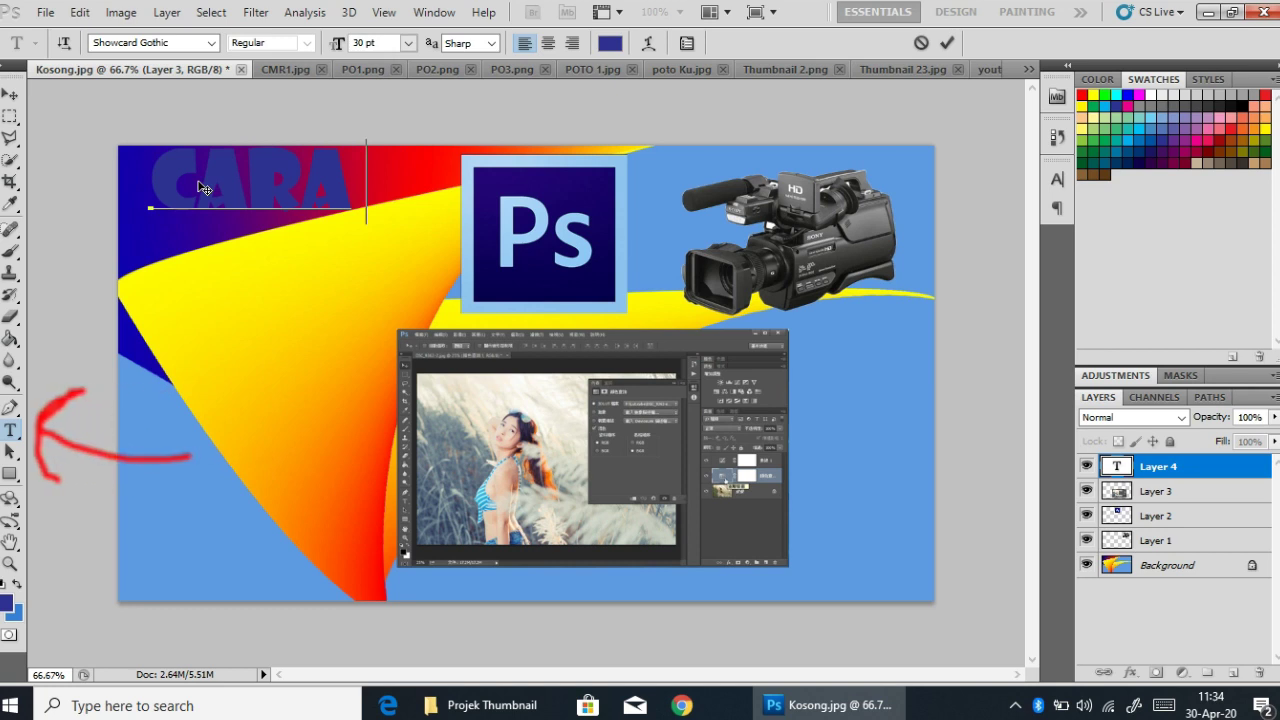
type(" MEMBUAT")
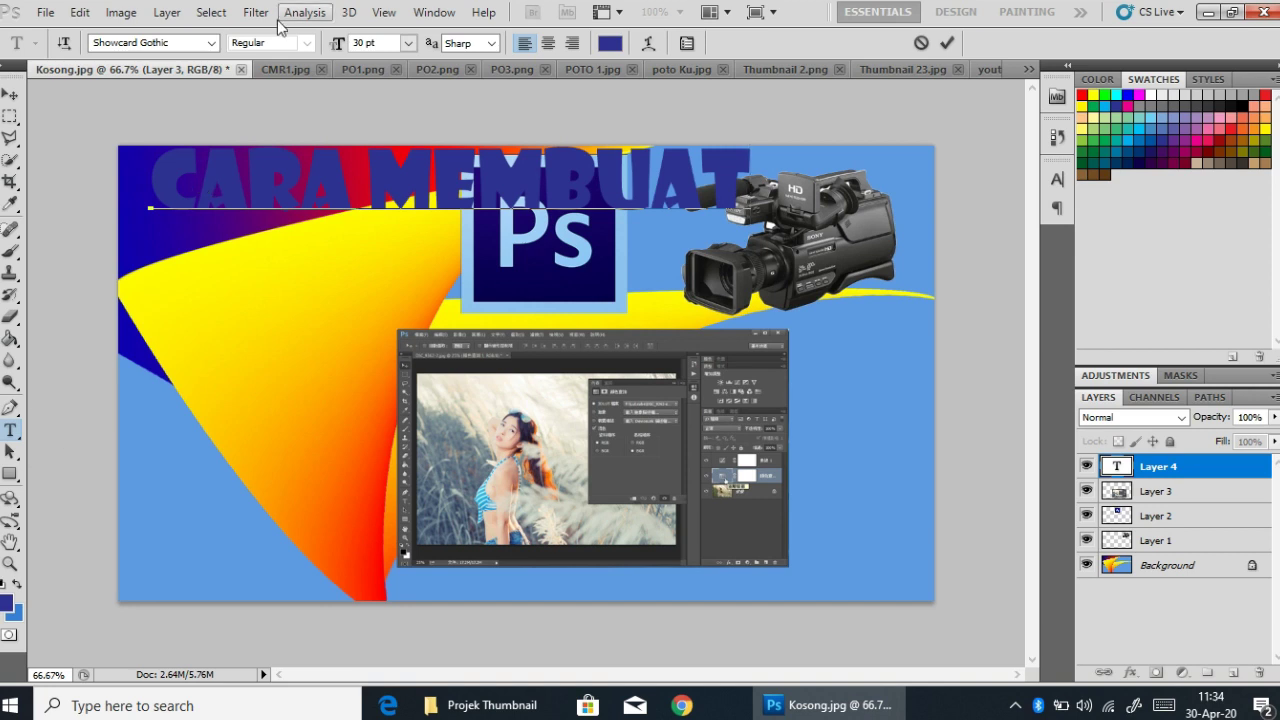
type("THU")
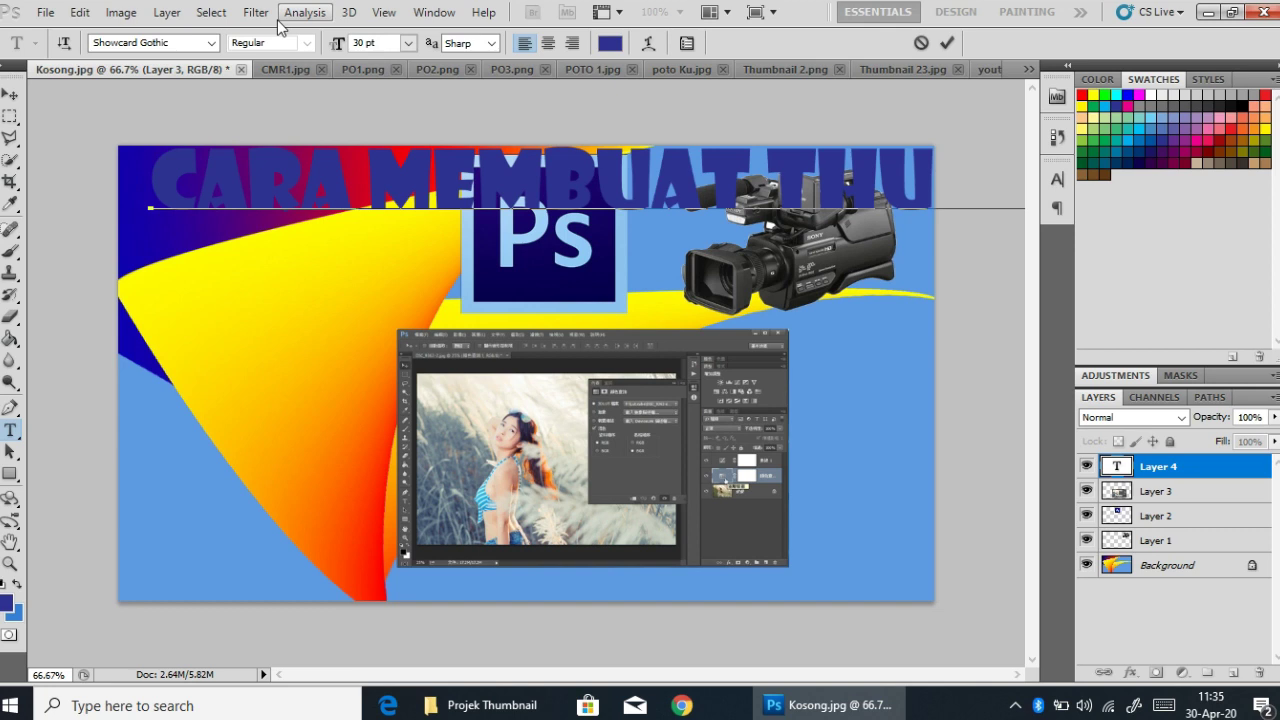
Reduce the font size of the whole title "Cara Membuat Thumbnail" to 18 pt, including its last letters.
left_click_drag(150, 180, 1065, 195)
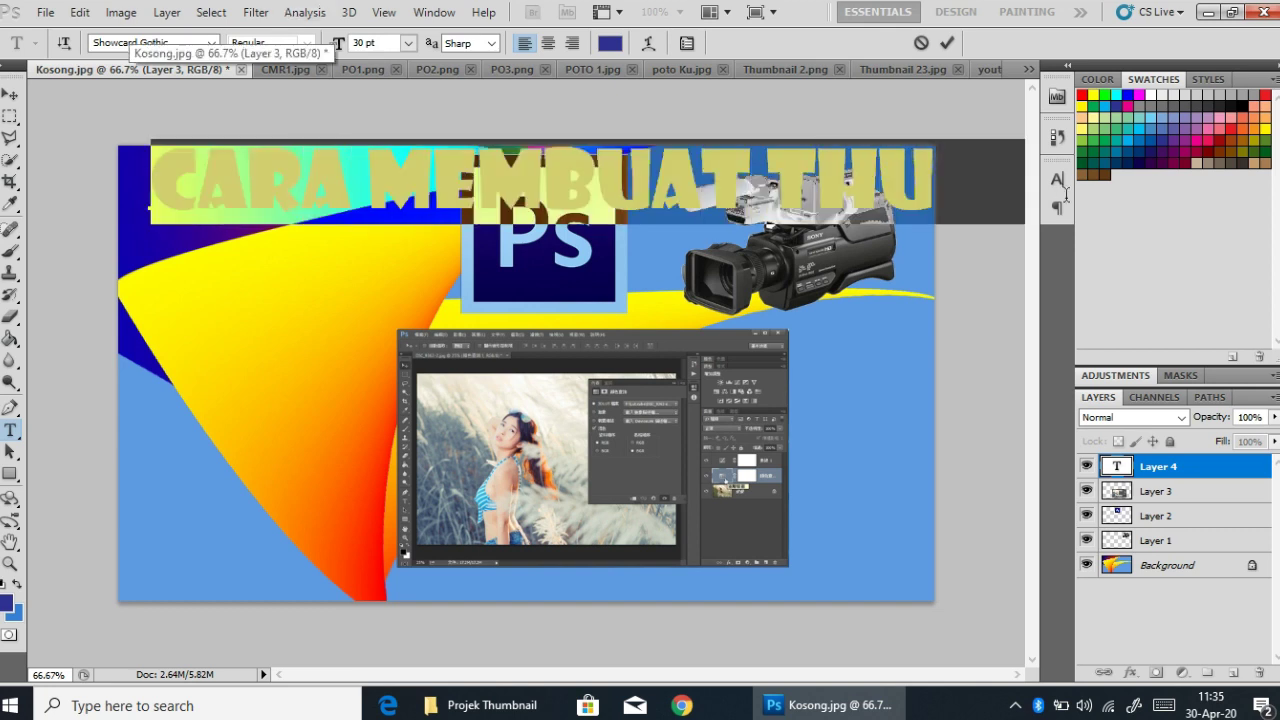
left_click(408, 43)
left_click(395, 240)
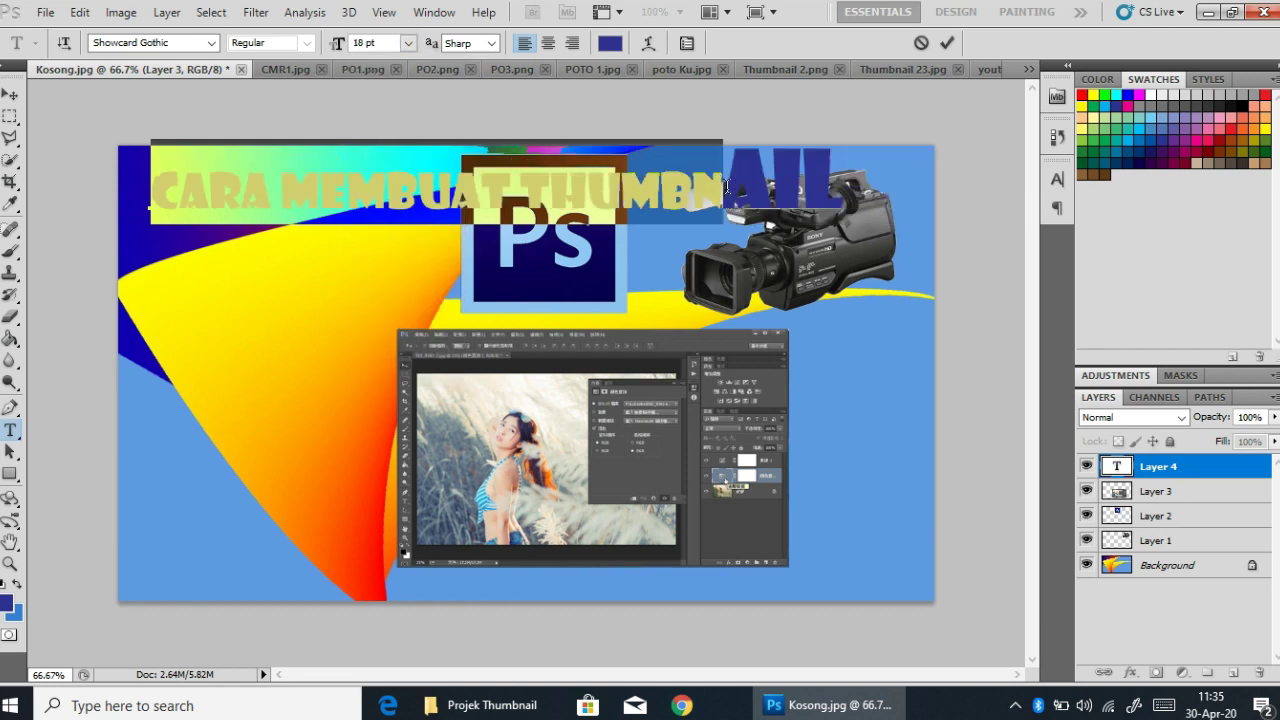
left_click_drag(727, 185, 848, 186)
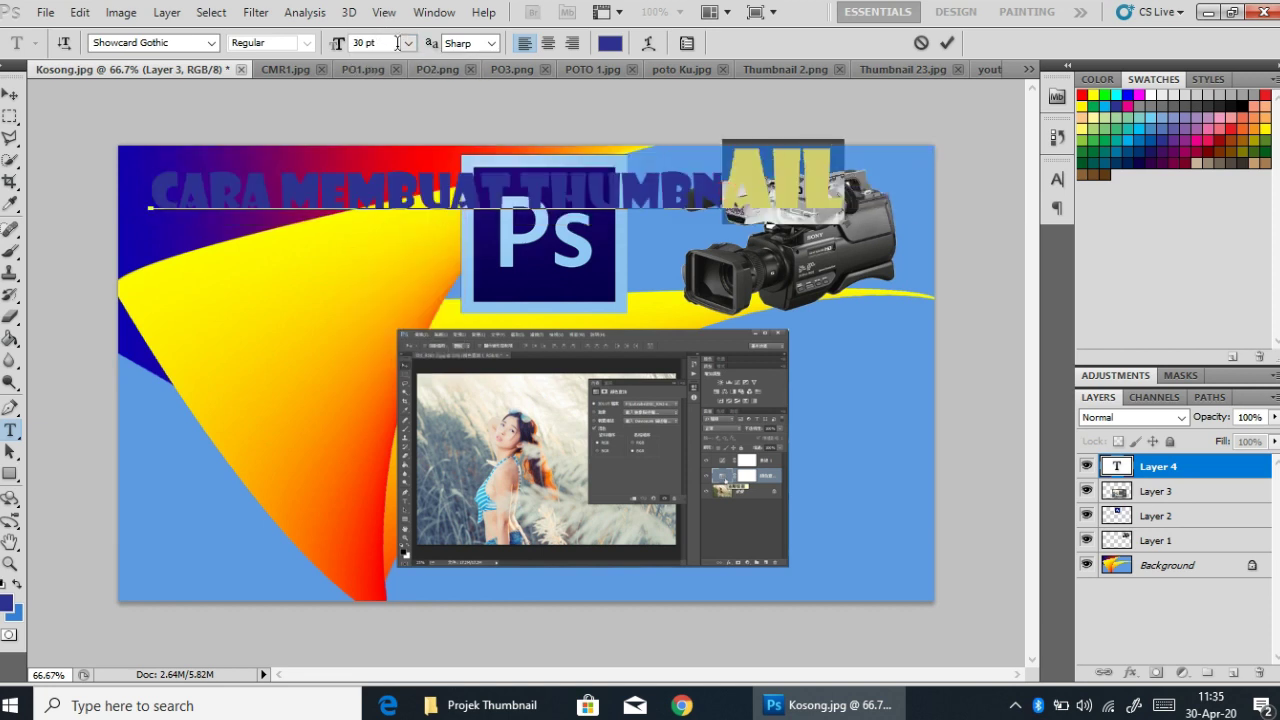
left_click(412, 45)
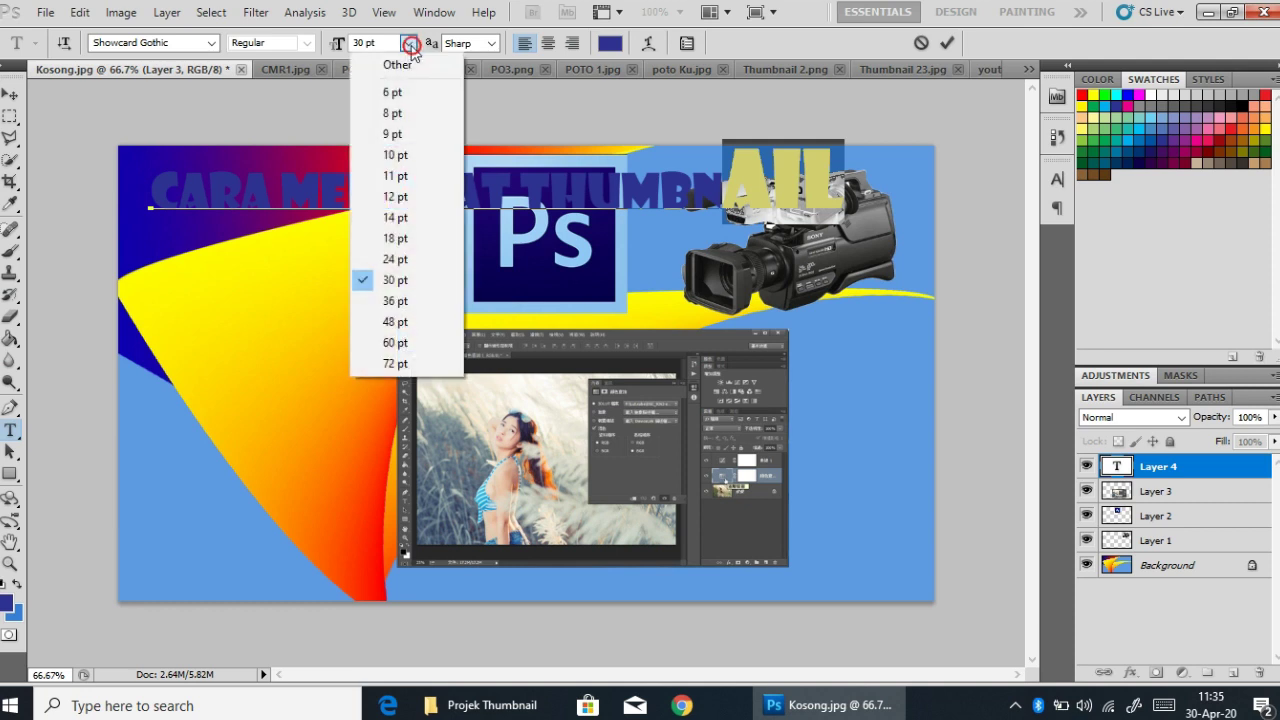
left_click(391, 241)
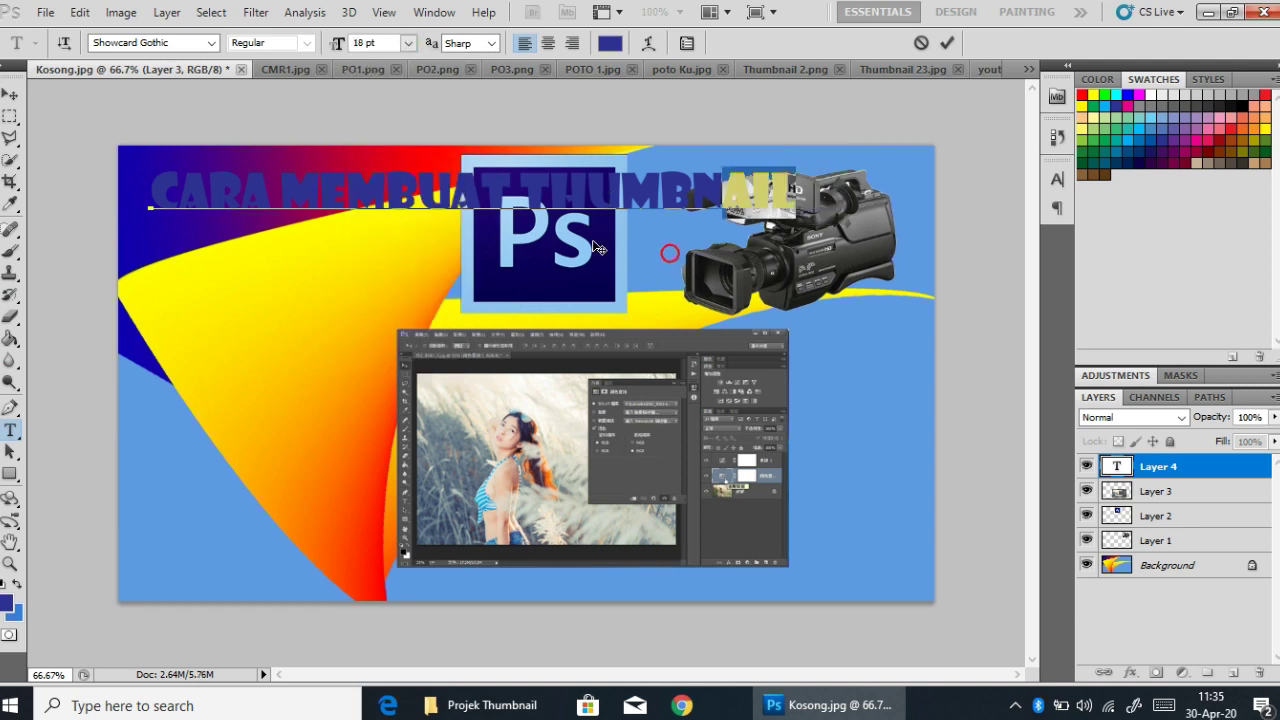
left_click(692, 193)
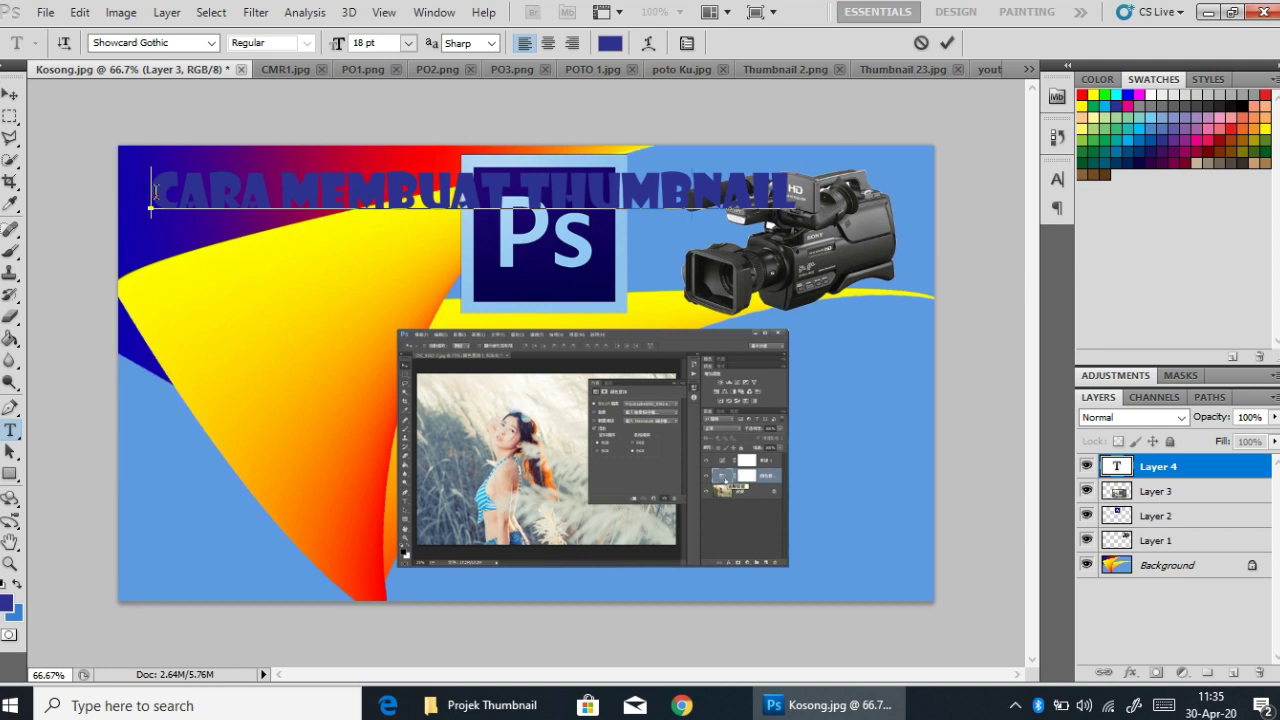
Colour the whole title text bright red and move it down onto the yellow band of the background.
left_click_drag(155, 192, 786, 182)
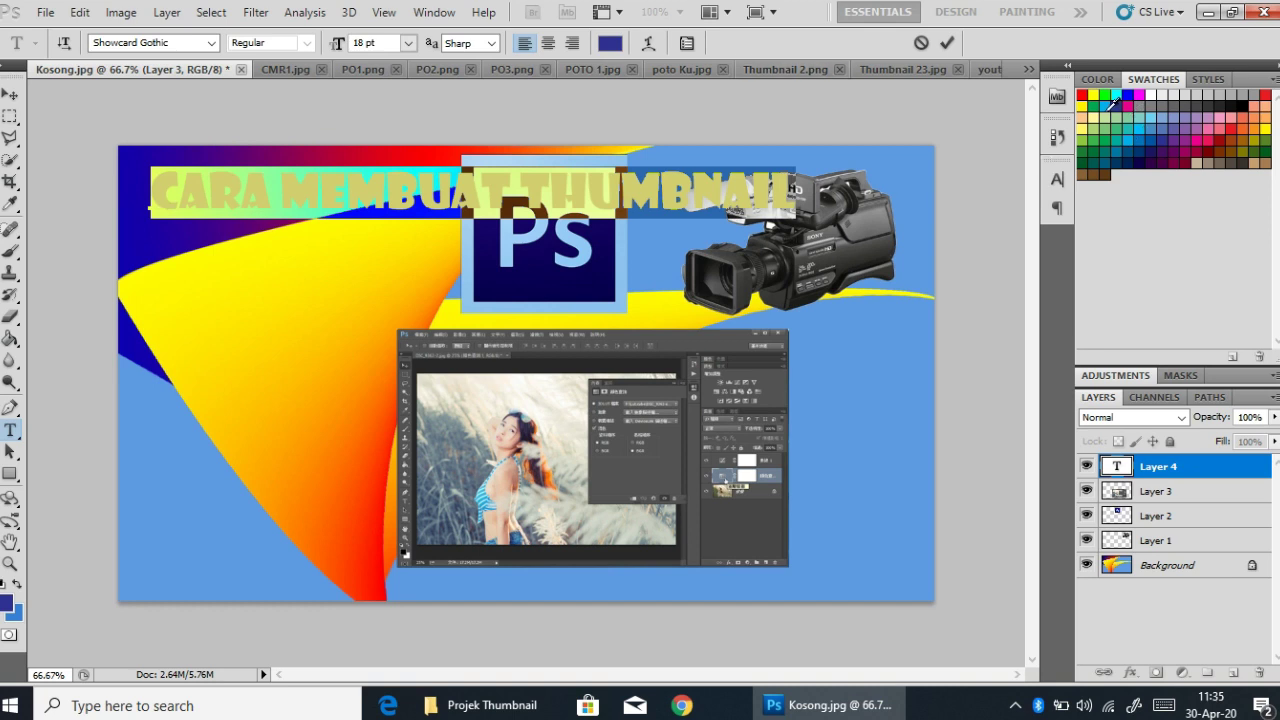
left_click(1083, 93)
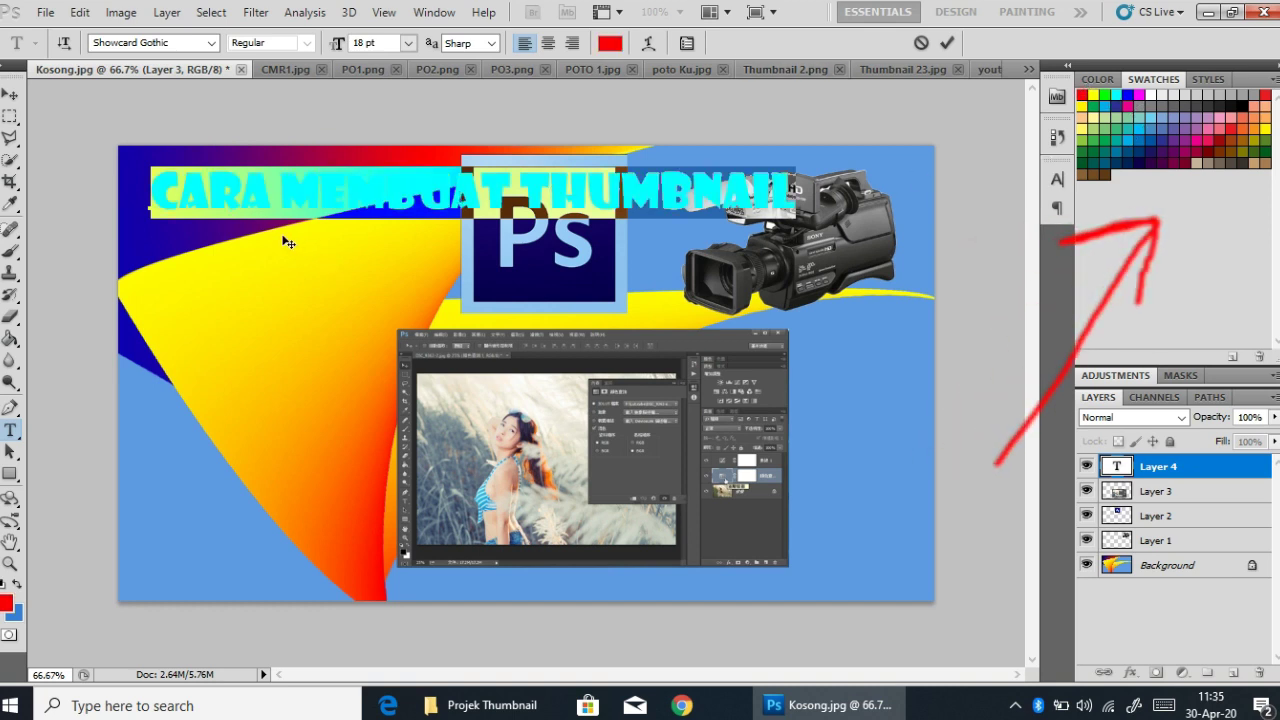
left_click(10, 93)
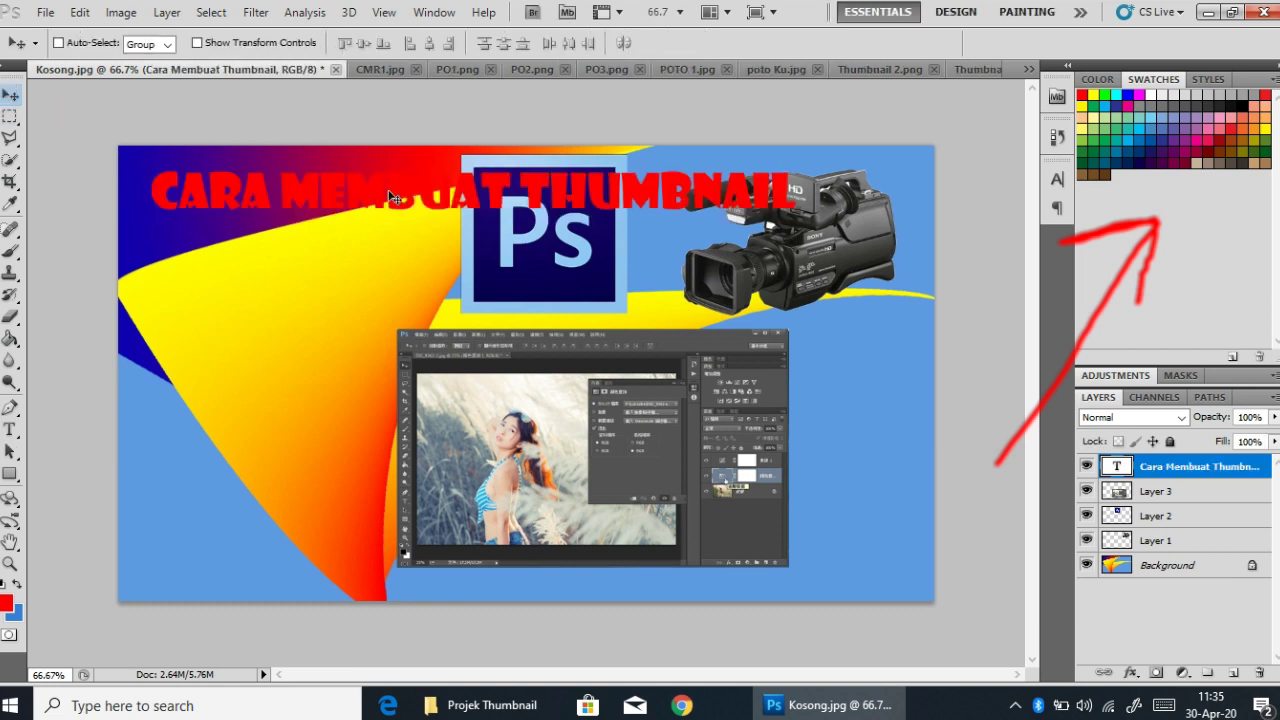
mouse_move(393, 197)
left_mouse_down()
mouse_move(347, 241)
mouse_move(354, 294)
mouse_move(349, 262)
mouse_move(339, 271)
left_mouse_up()
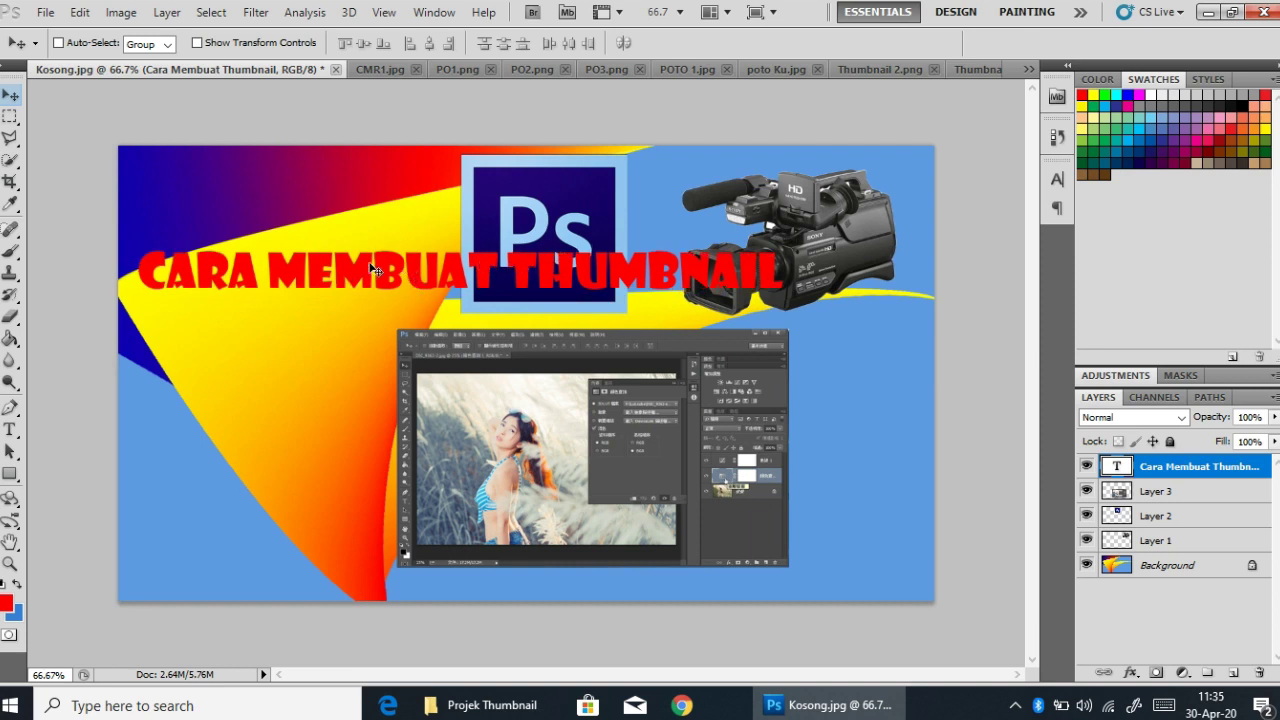
Break the title into two lines so that the word "Thumbnail" stands below "Cara Membuat".
left_click(10, 429)
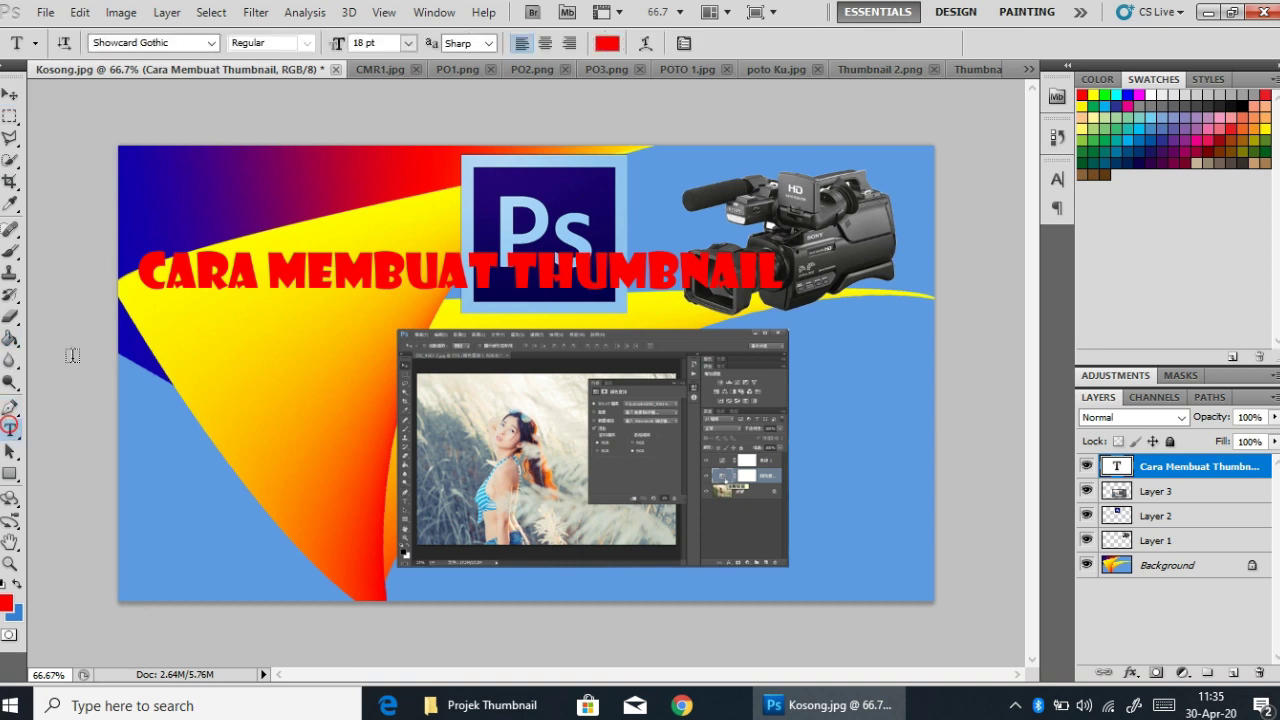
left_click_drag(140, 279, 501, 269)
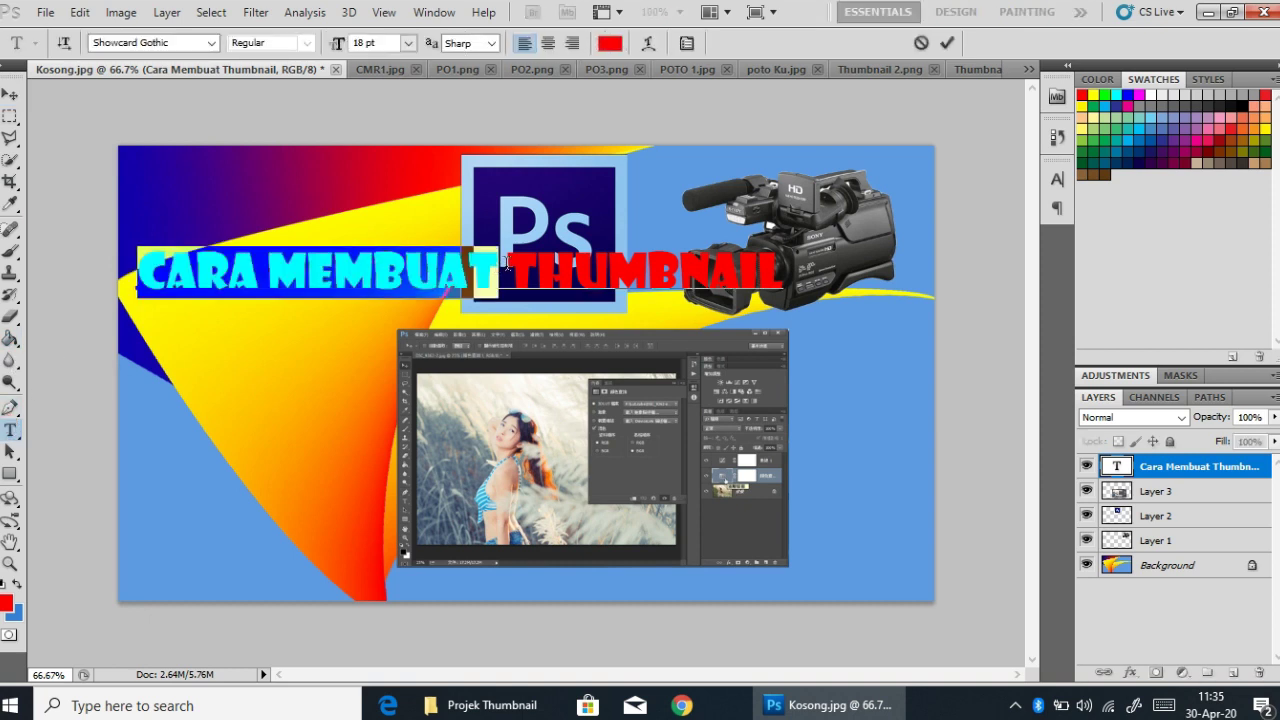
left_click(504, 268)
key("Return")
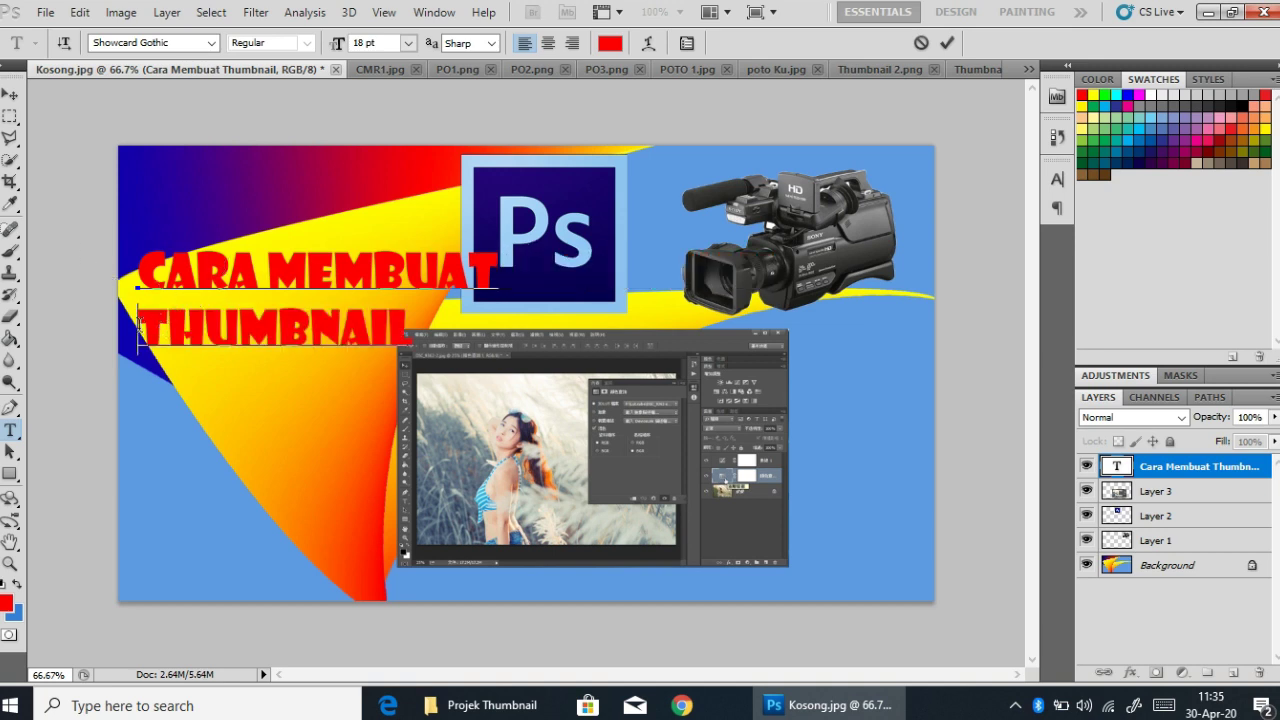
Change the font of the word "Thumbnail" in the title's second line to Rockwell Extra Bold.
left_click_drag(140, 326, 410, 318)
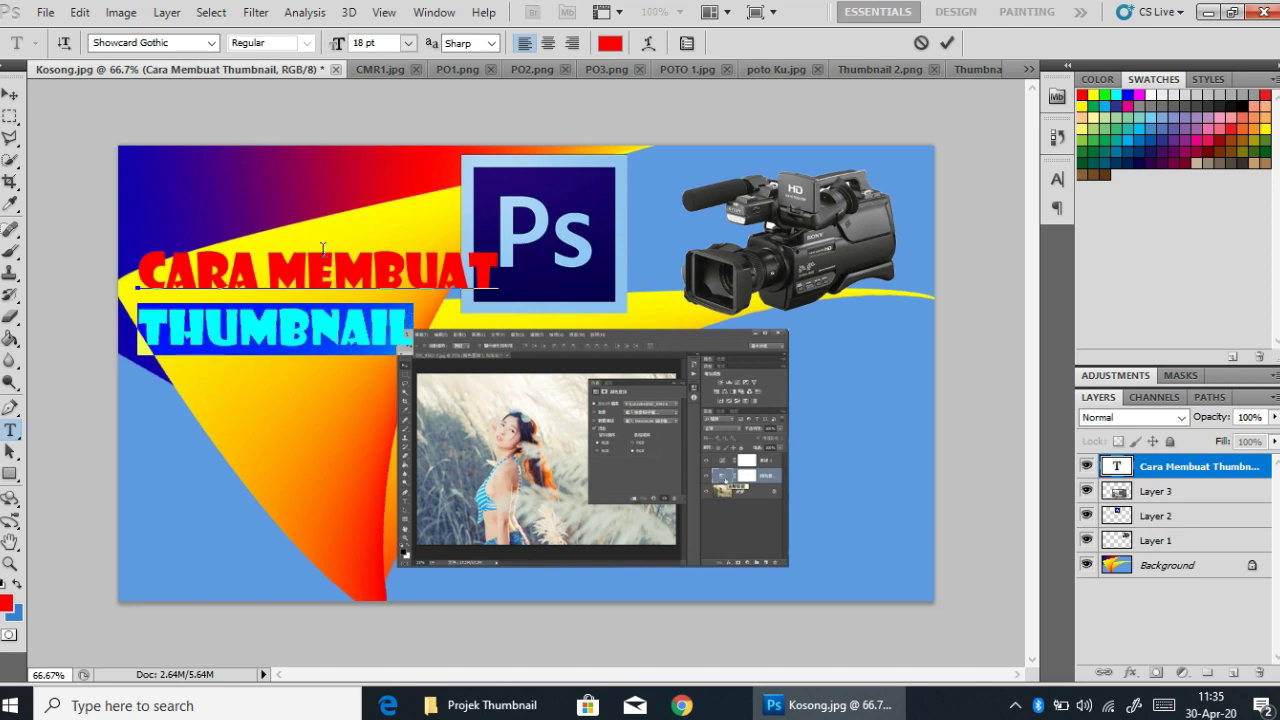
left_click(213, 44)
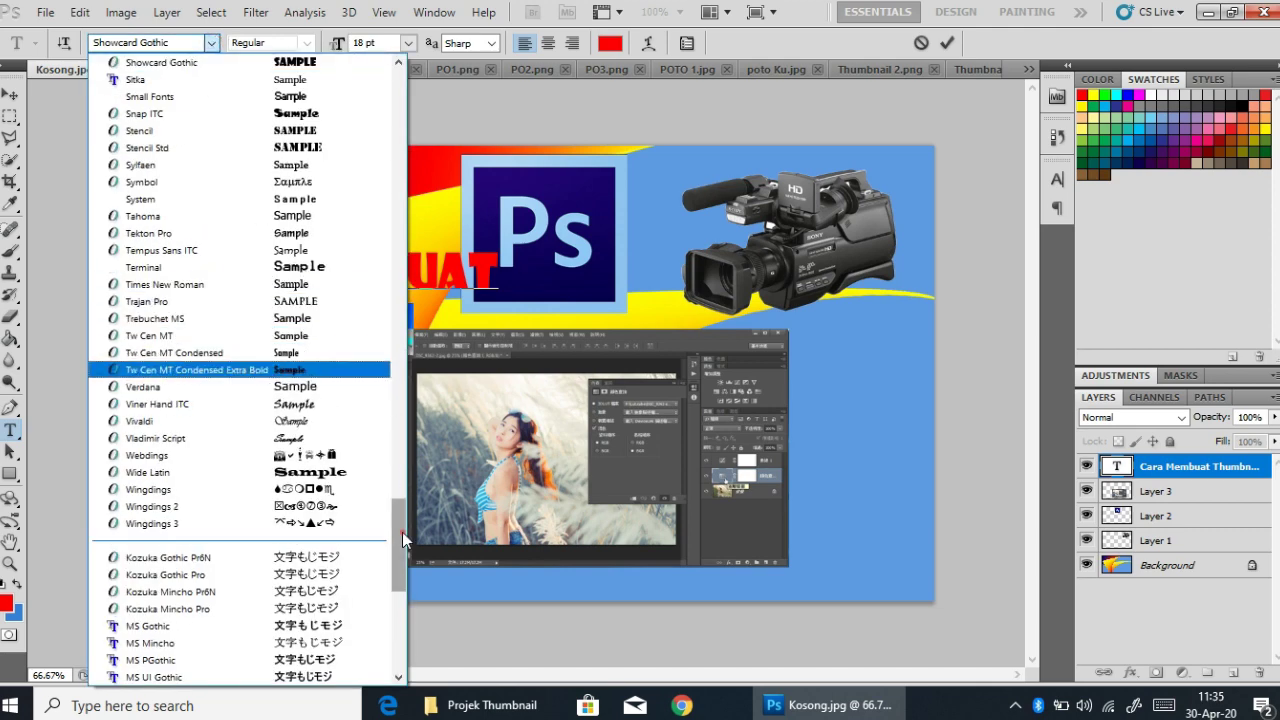
left_click_drag(402, 532, 401, 465)
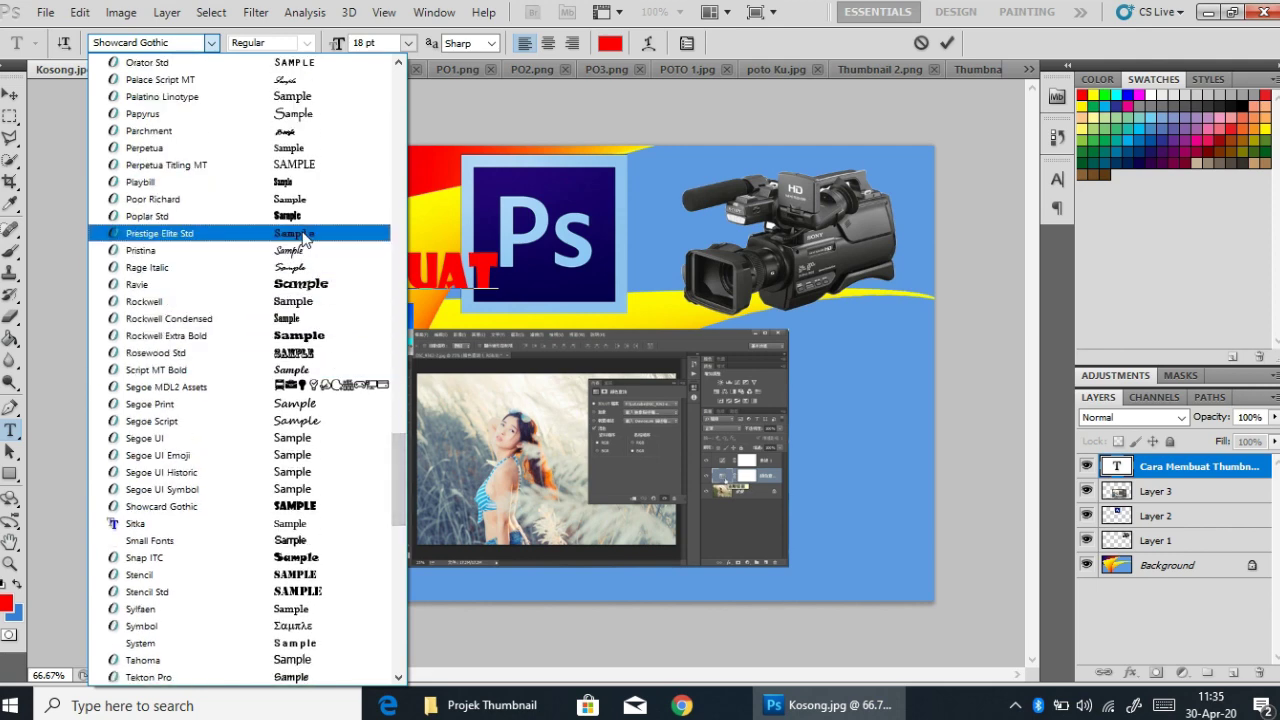
left_click(310, 287)
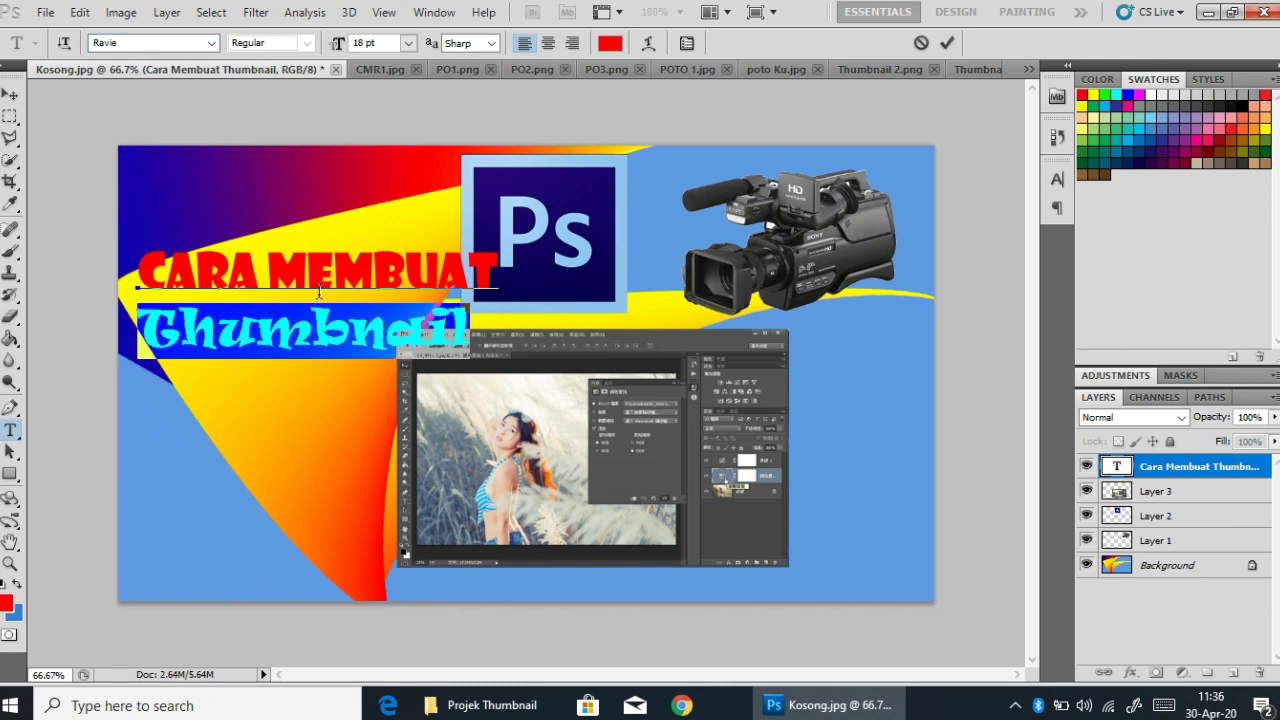
left_click(211, 43)
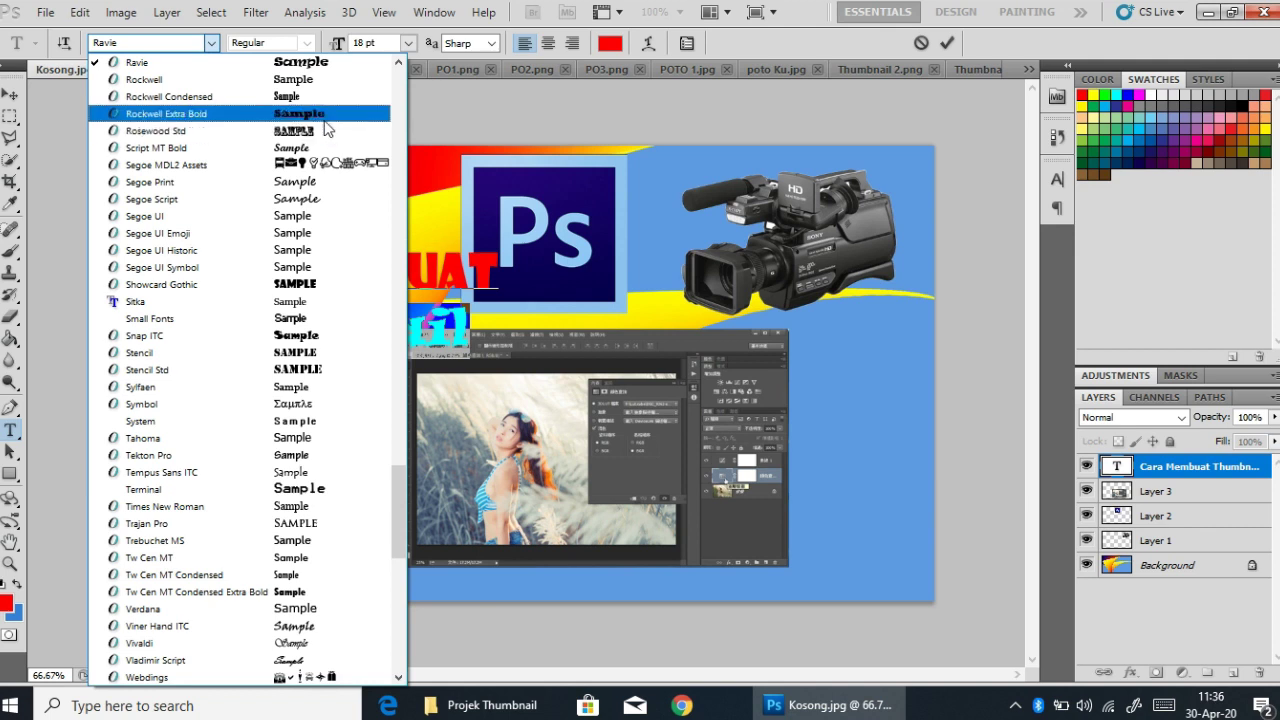
left_click(327, 120)
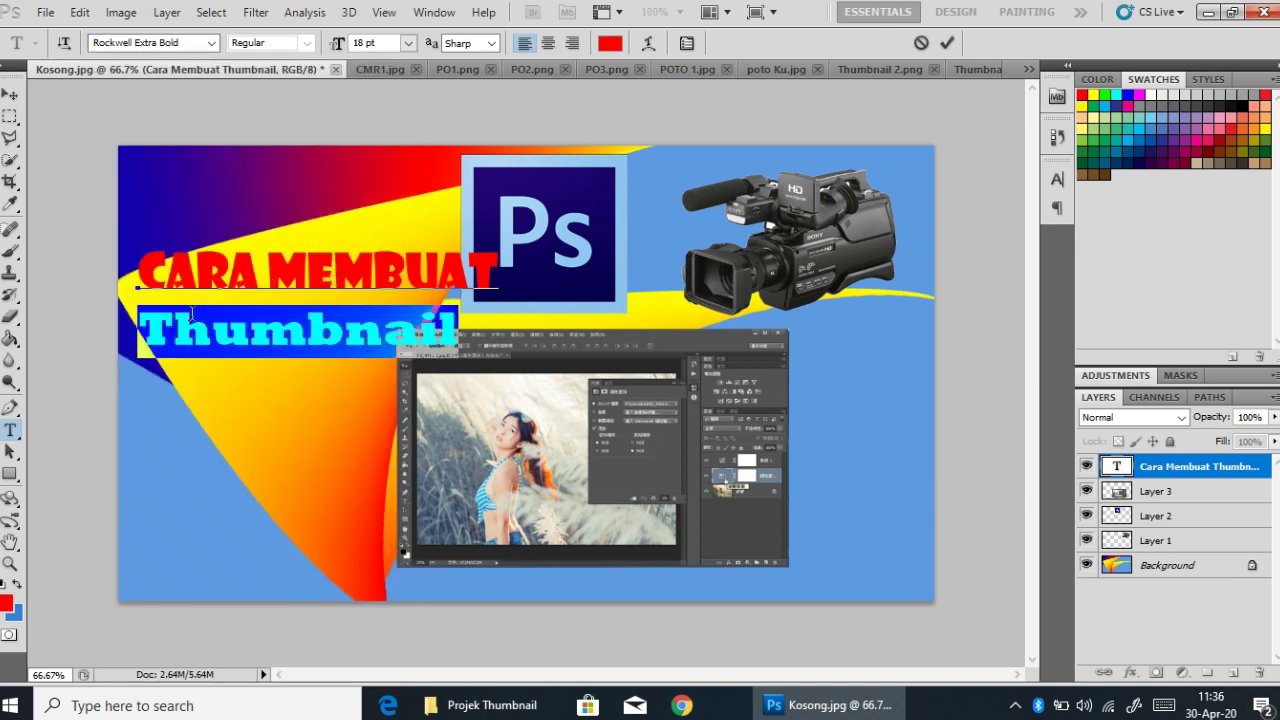
Retype the second line in capitals as "THUMBNAIL" and colour it bright green.
left_click_drag(172, 325, 493, 326)
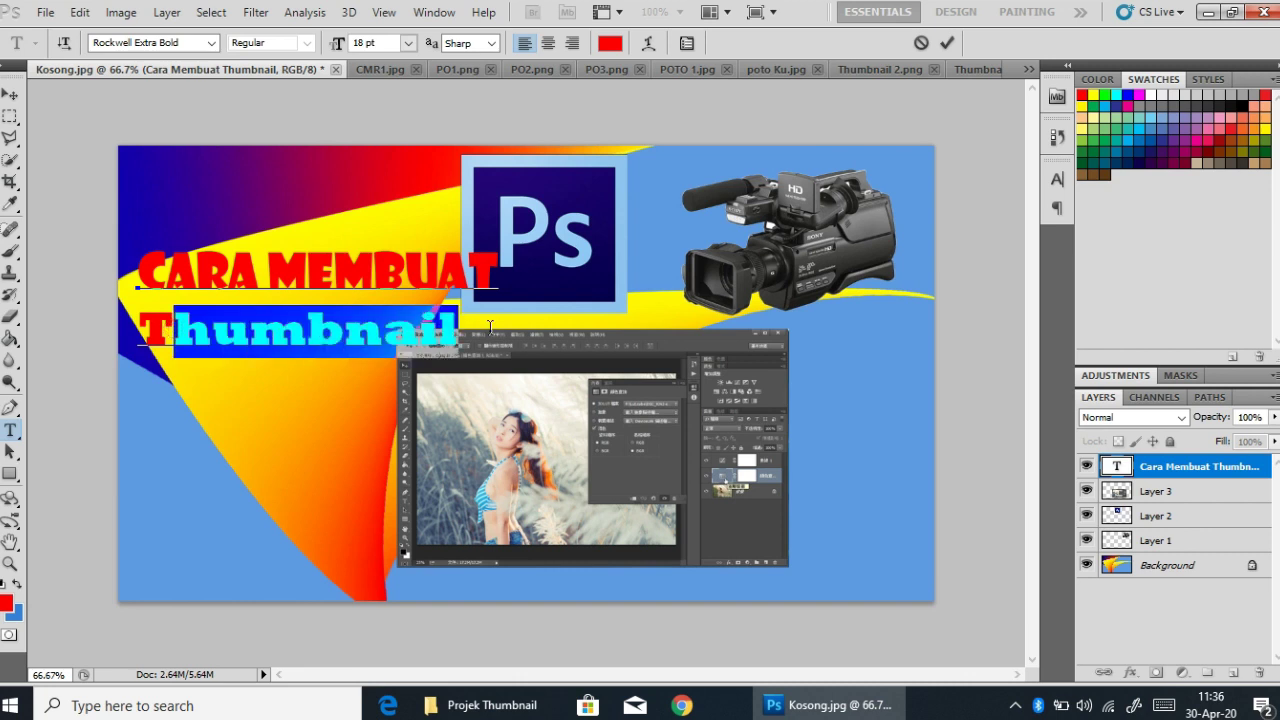
type("HU")
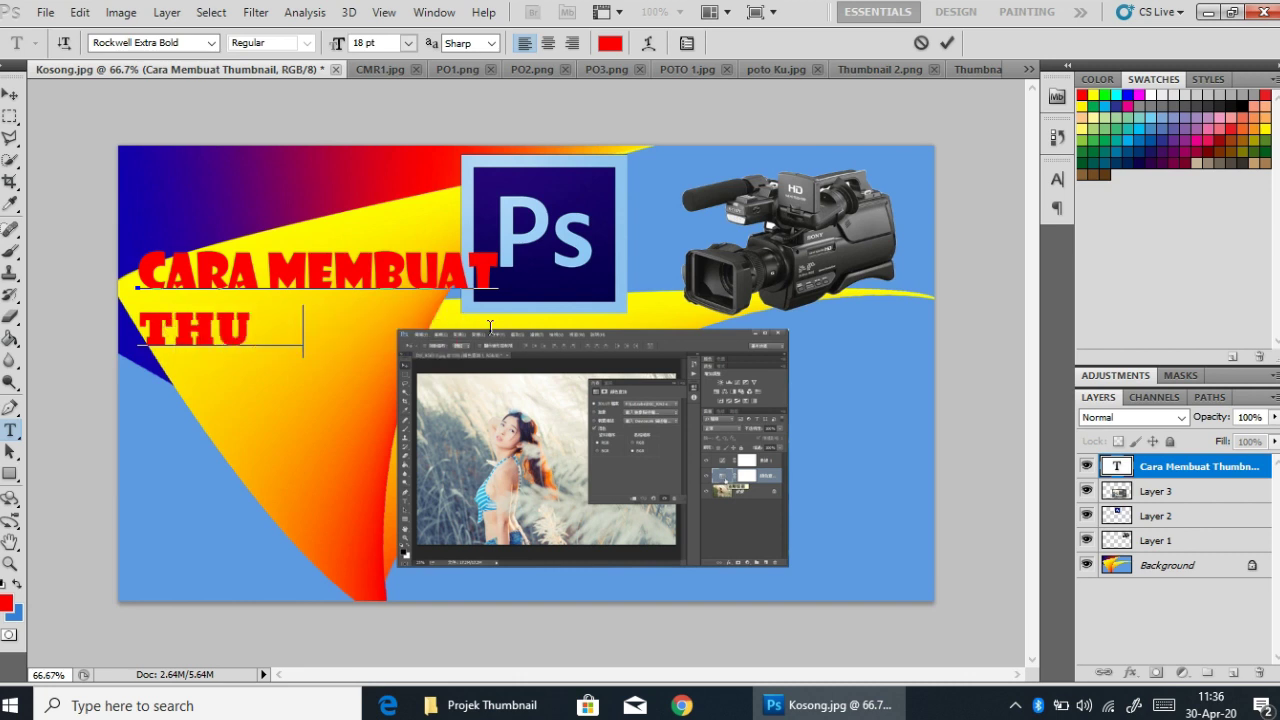
type("MBA")
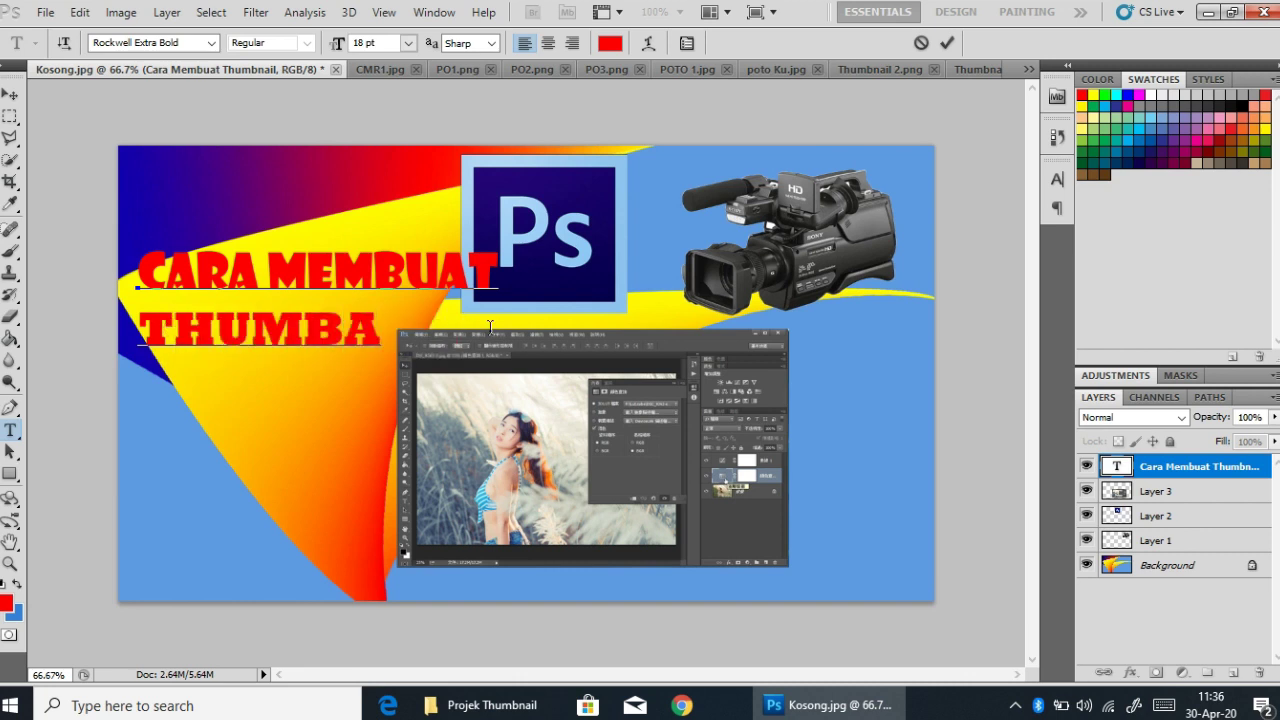
key("BackSpace")
type("NAIL")
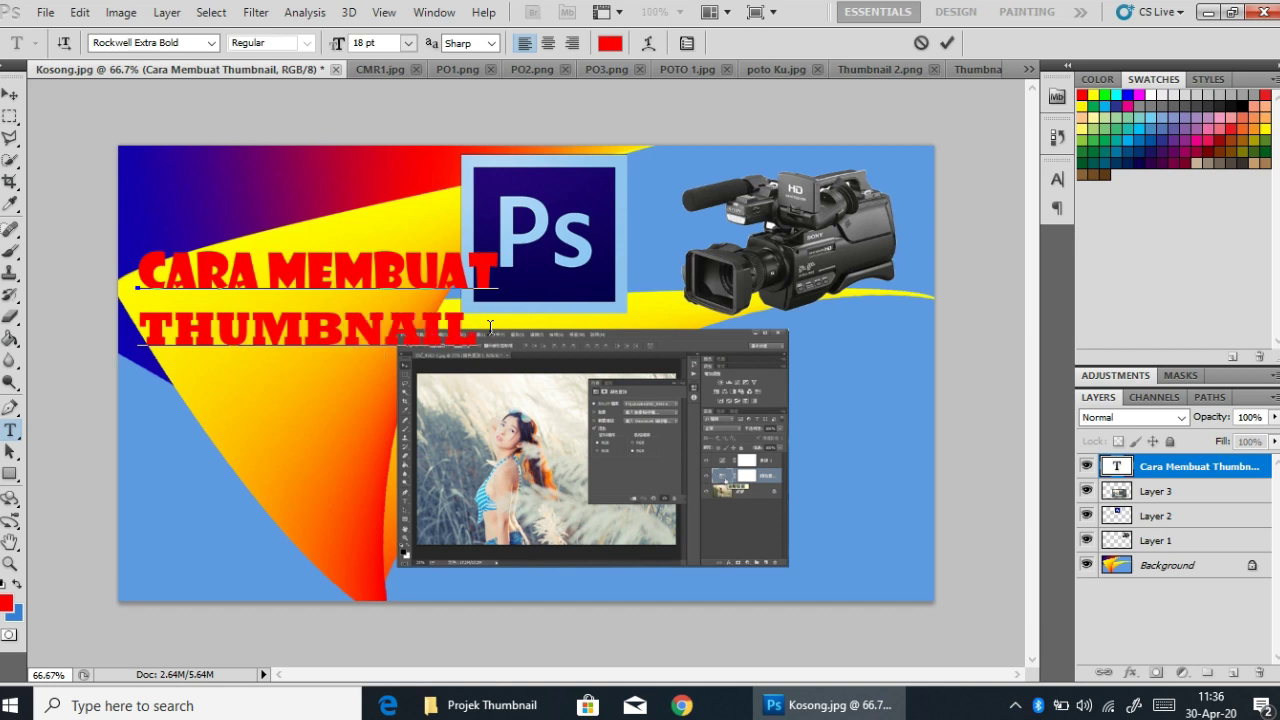
left_click_drag(142, 342, 486, 322)
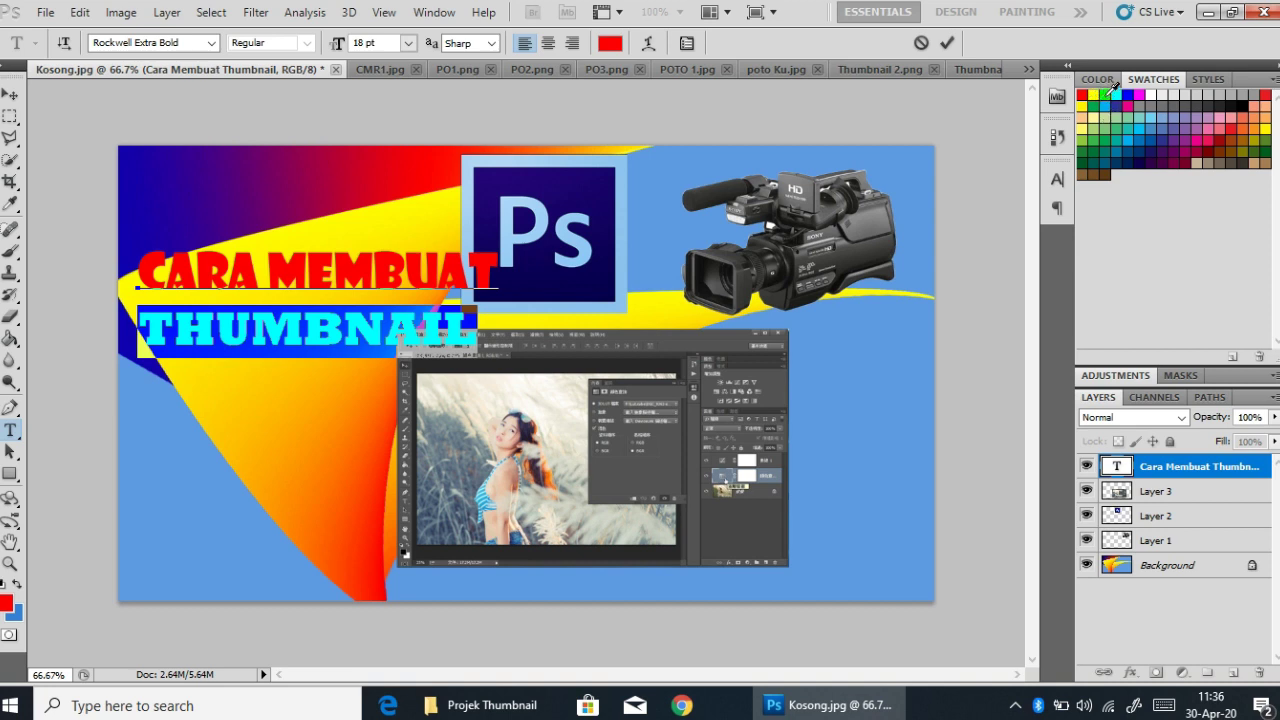
left_click(1106, 94)
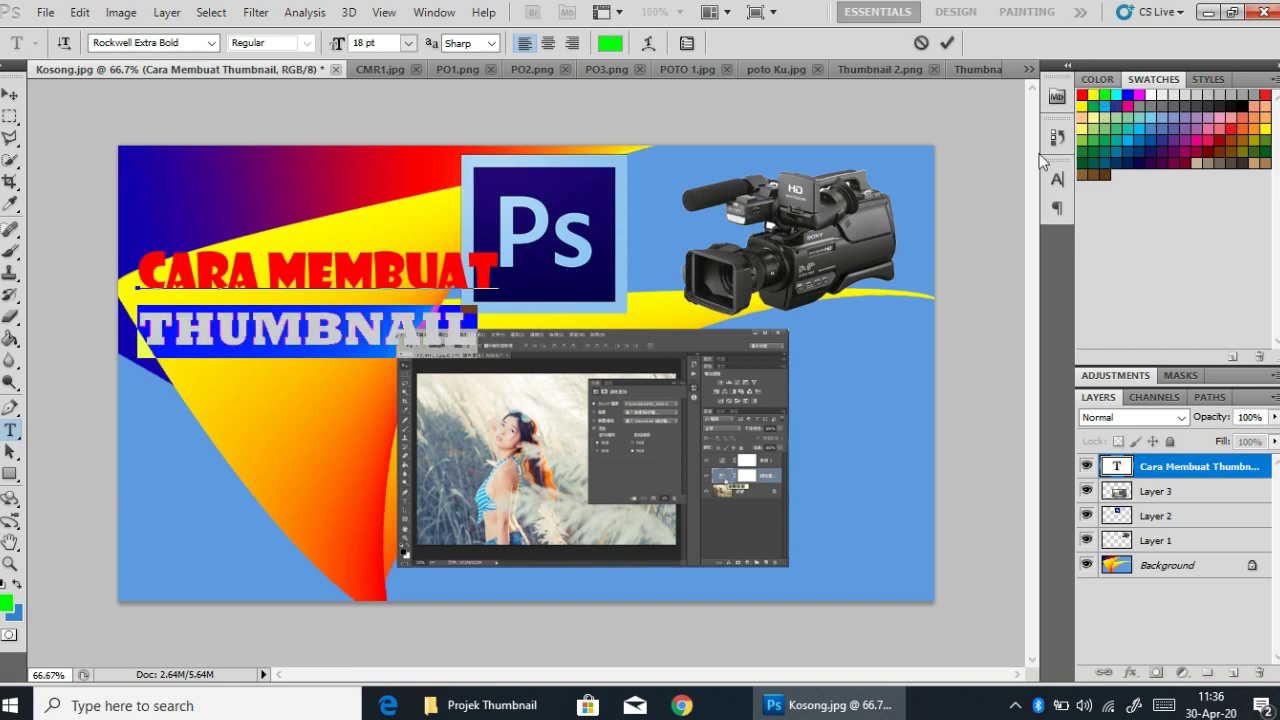
Add a third title line reading "PADA POTOSHOP" below "THUMBNAIL" and colour it magenta-pink.
left_click(272, 350)
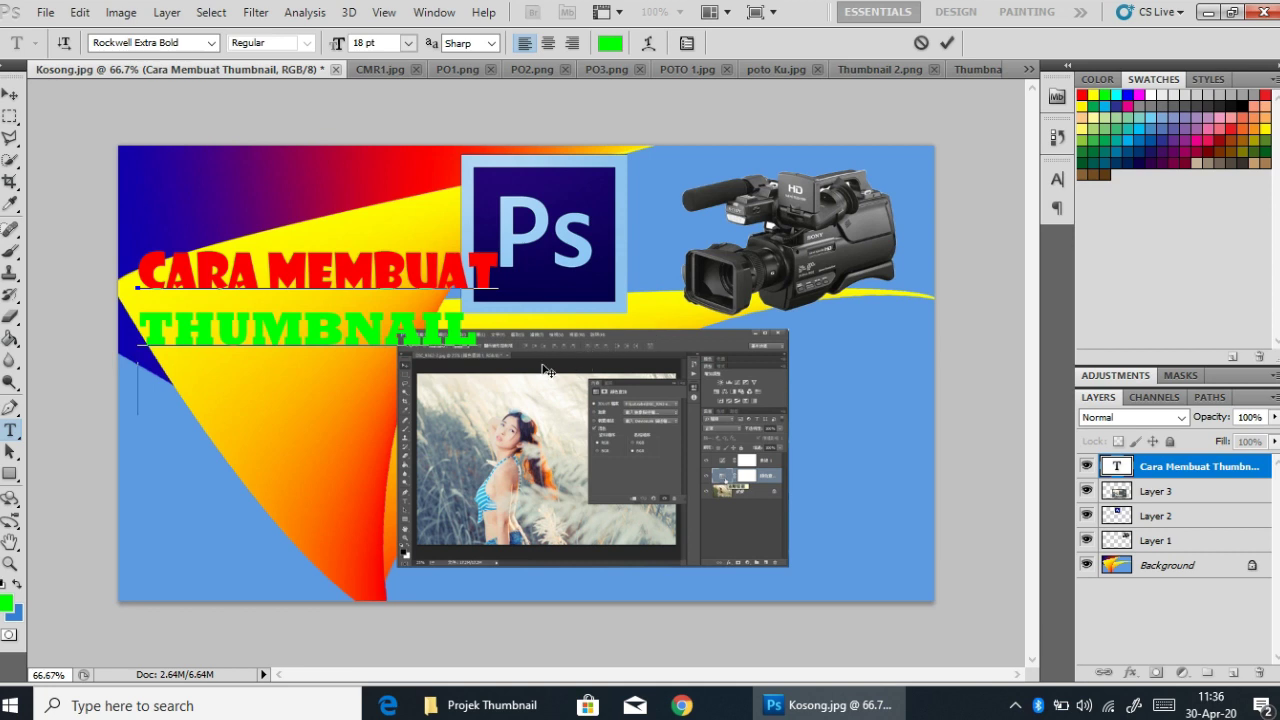
type("PADA")
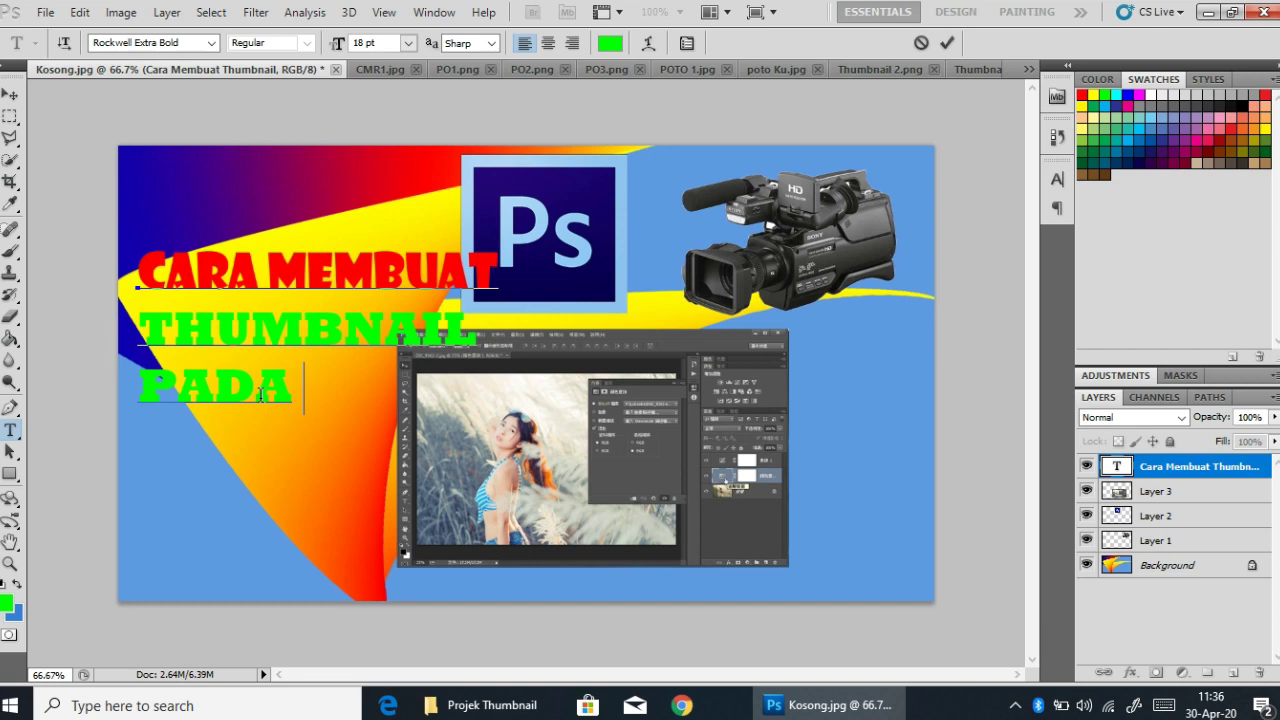
type("POTOS")
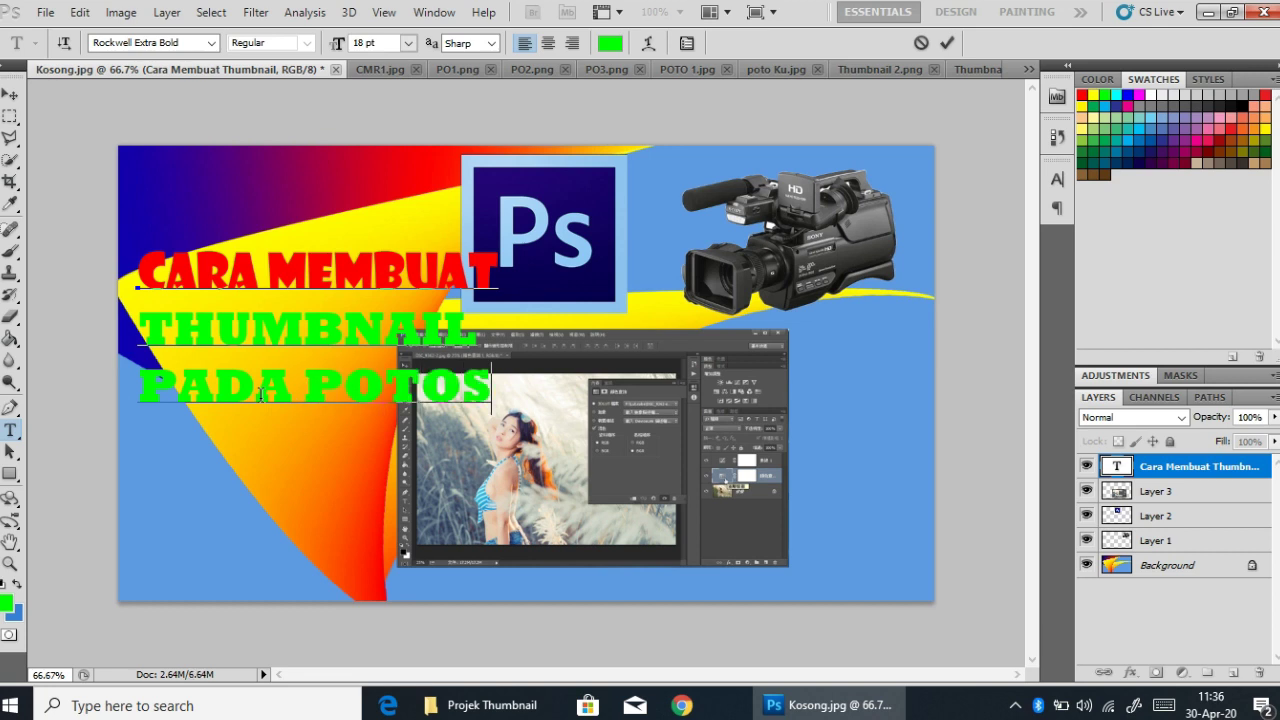
type("HOP")
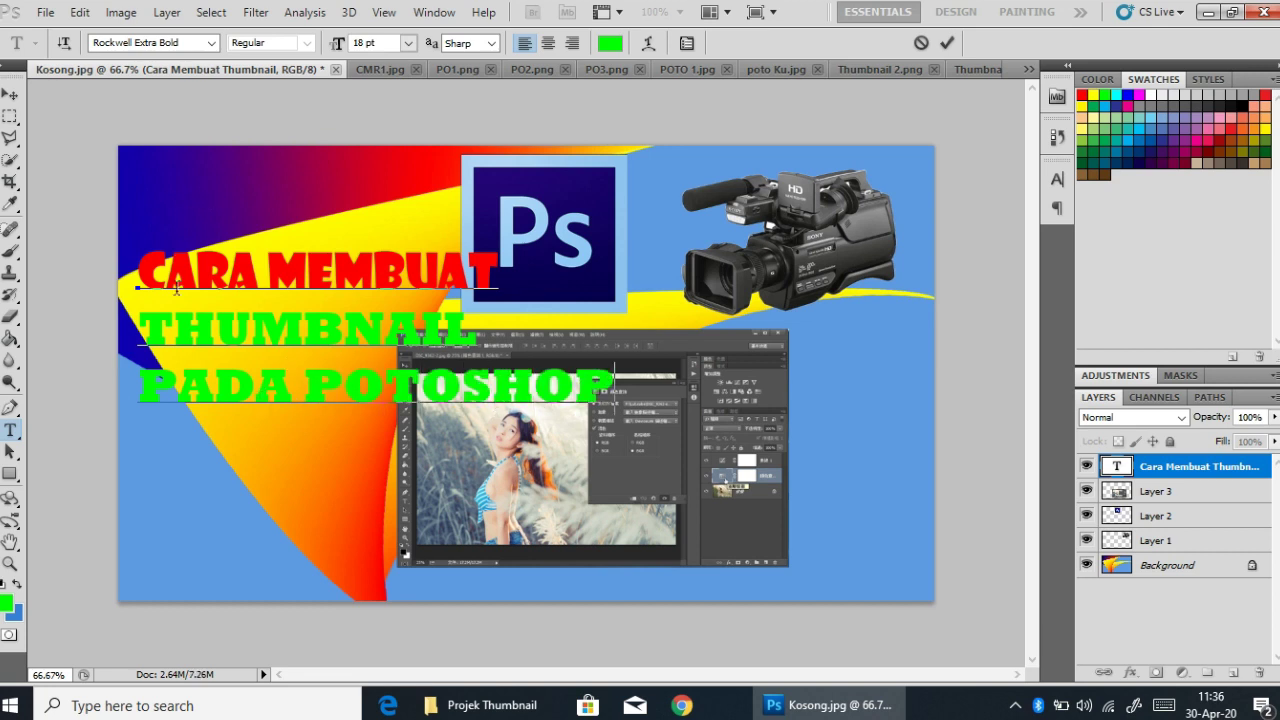
left_click_drag(146, 384, 638, 395)
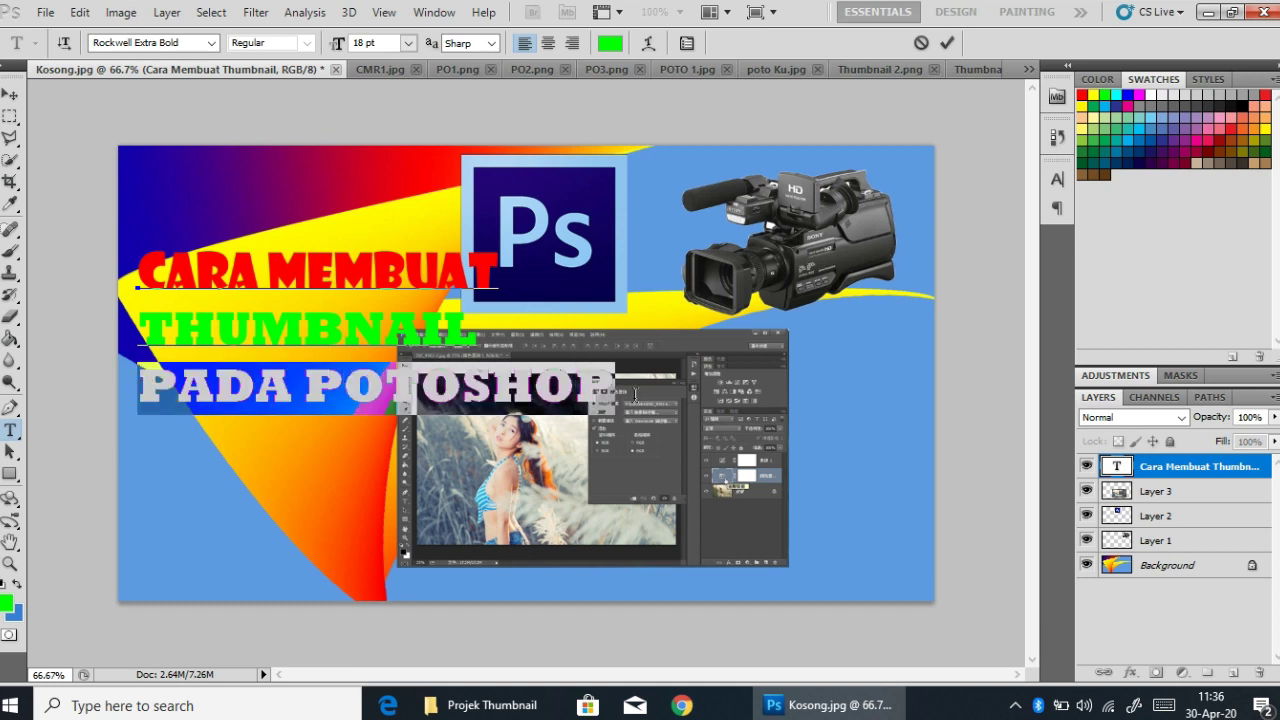
left_click(1134, 99)
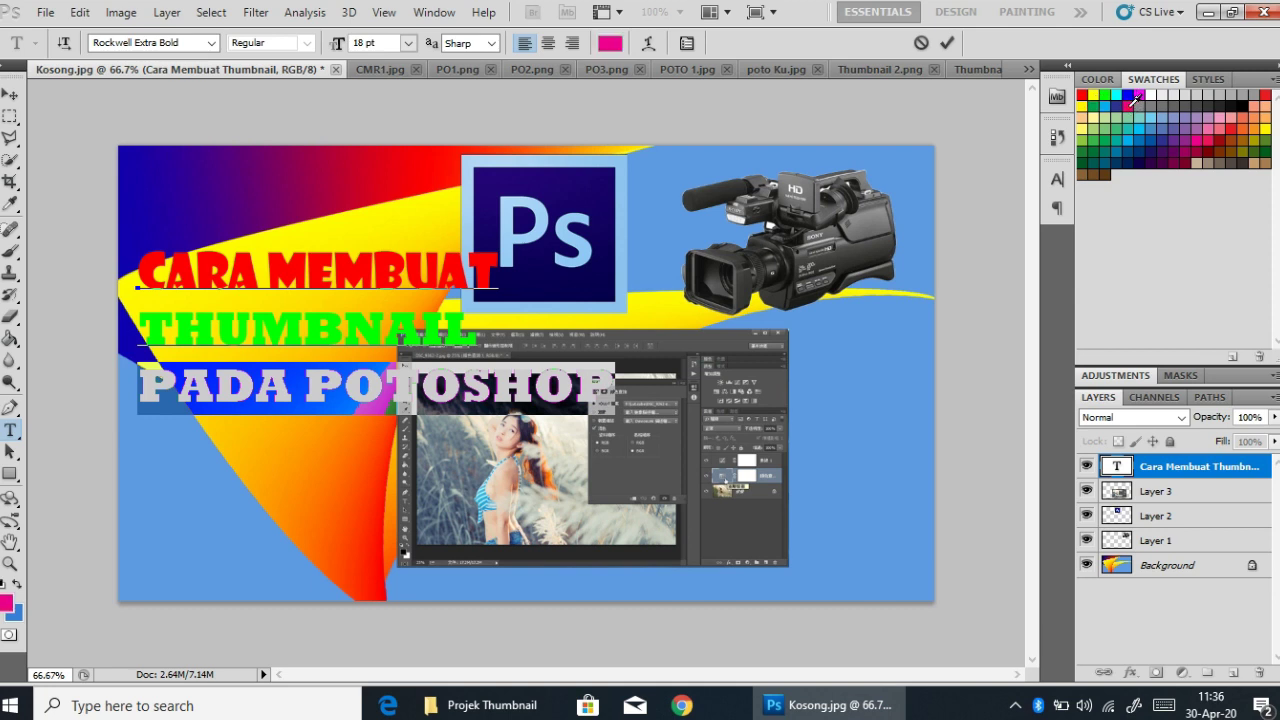
Append the word "VIDEO" after "THUMBNAIL" in the green second line.
left_click(496, 328)
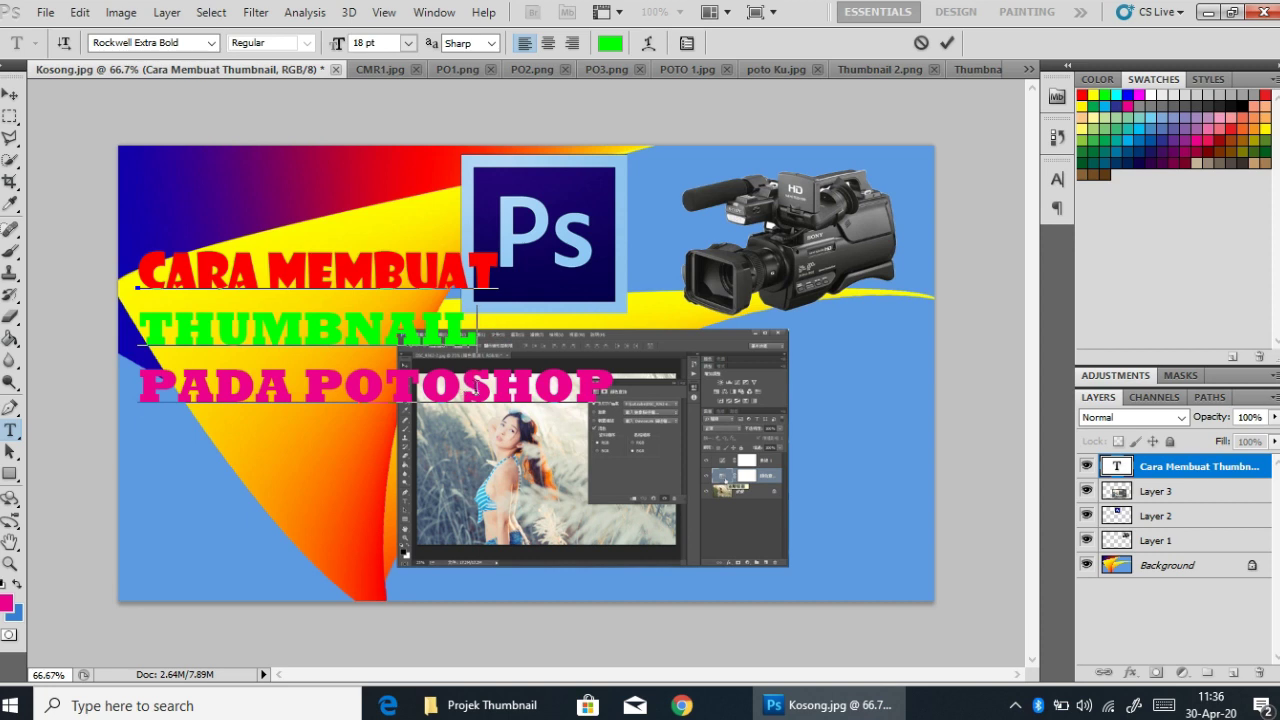
type("VIDEO")
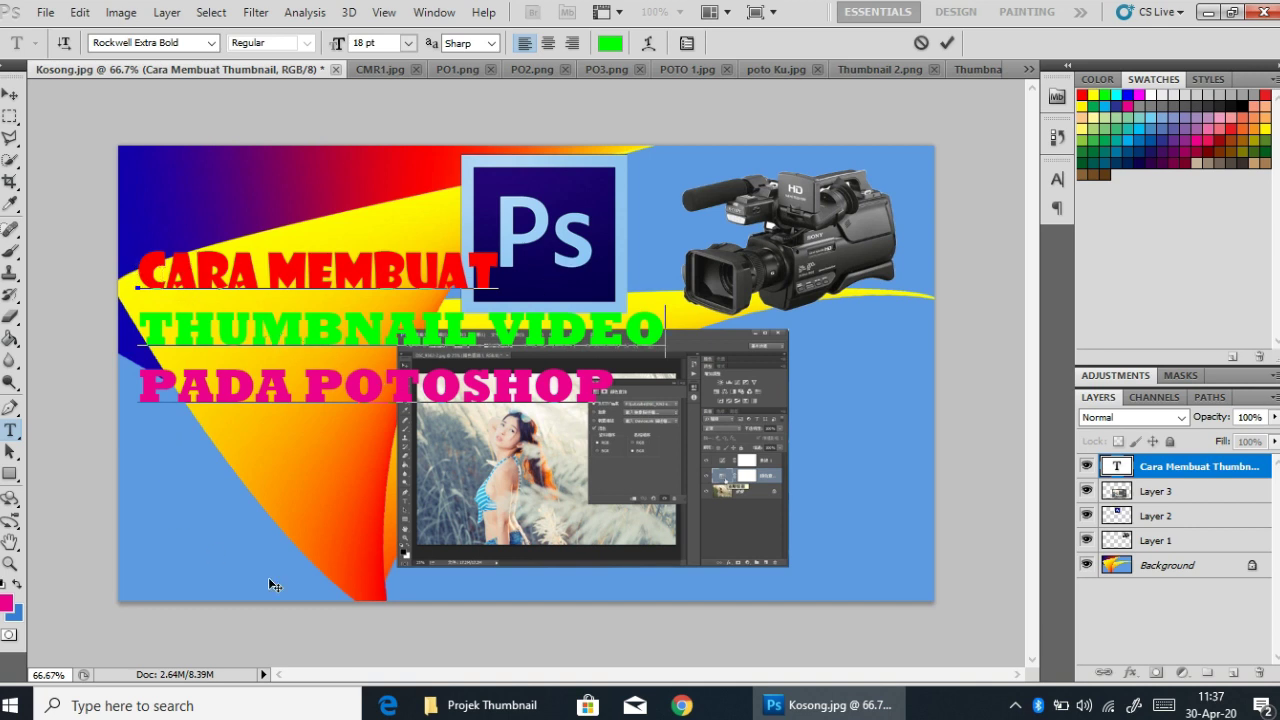
Apply a Stroke layer style to the title text and move the title slightly up the canvas.
double_click(1202, 470)
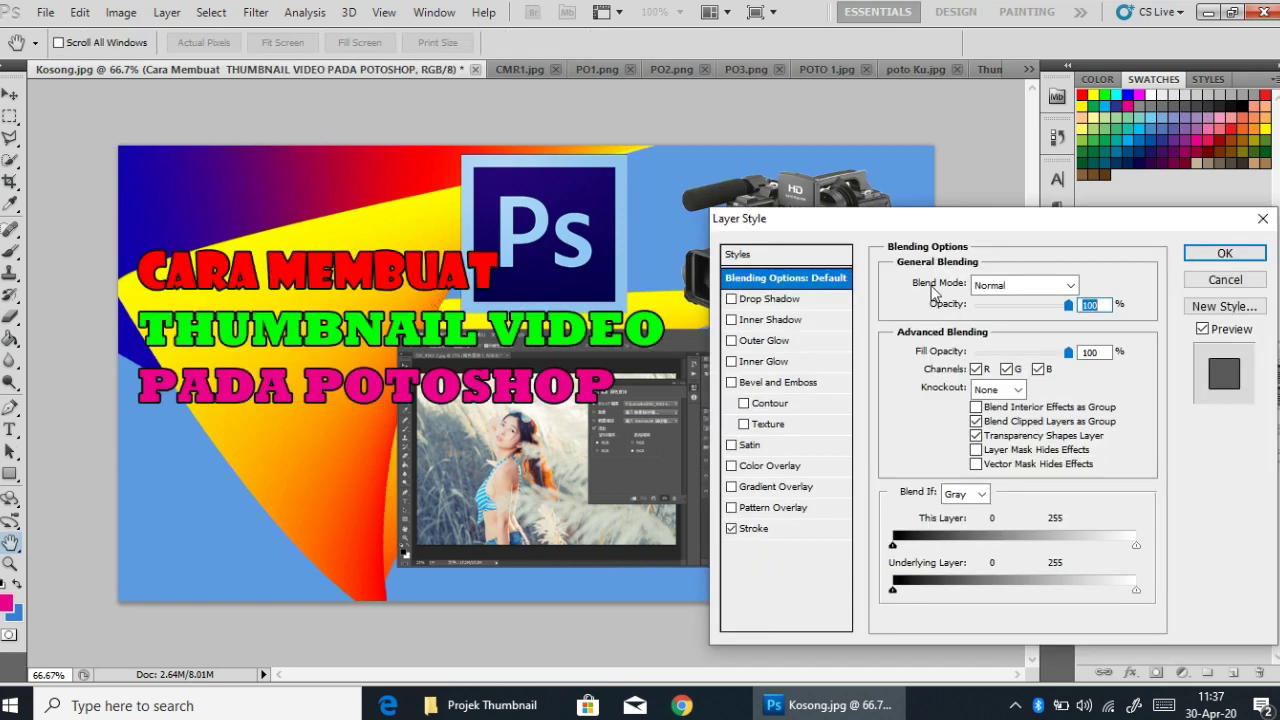
left_click(1214, 252)
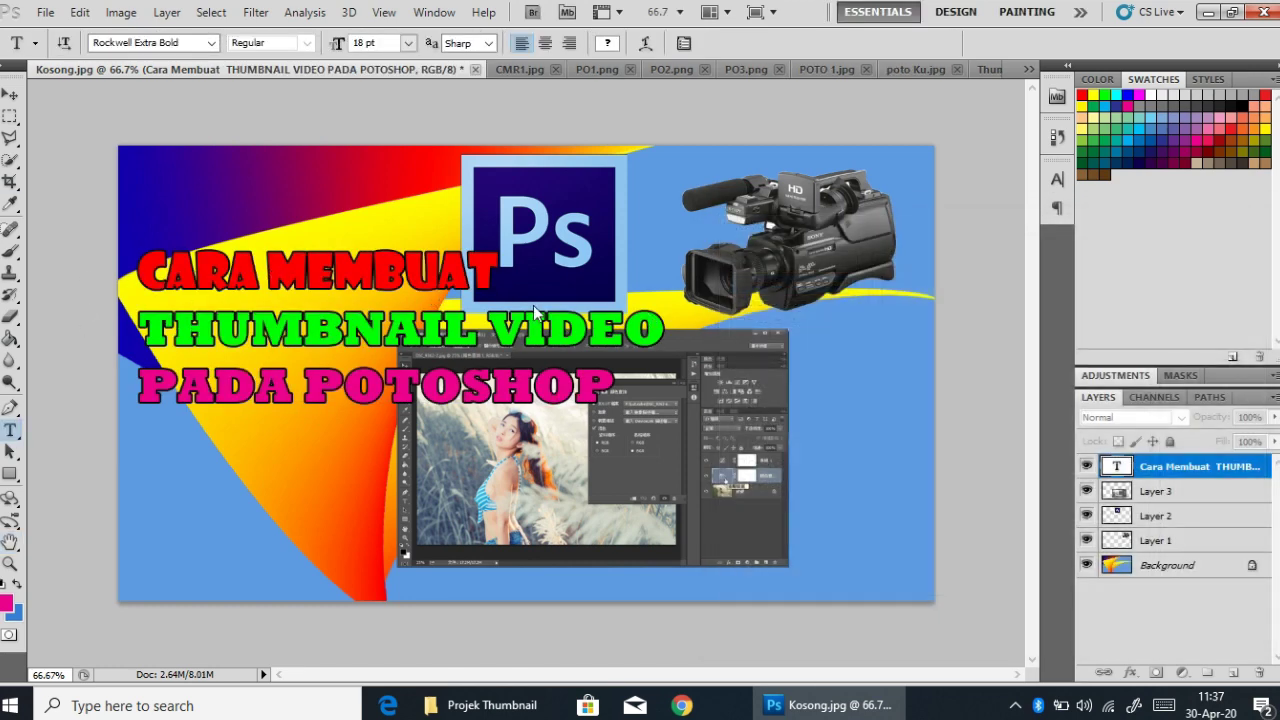
left_click(10, 93)
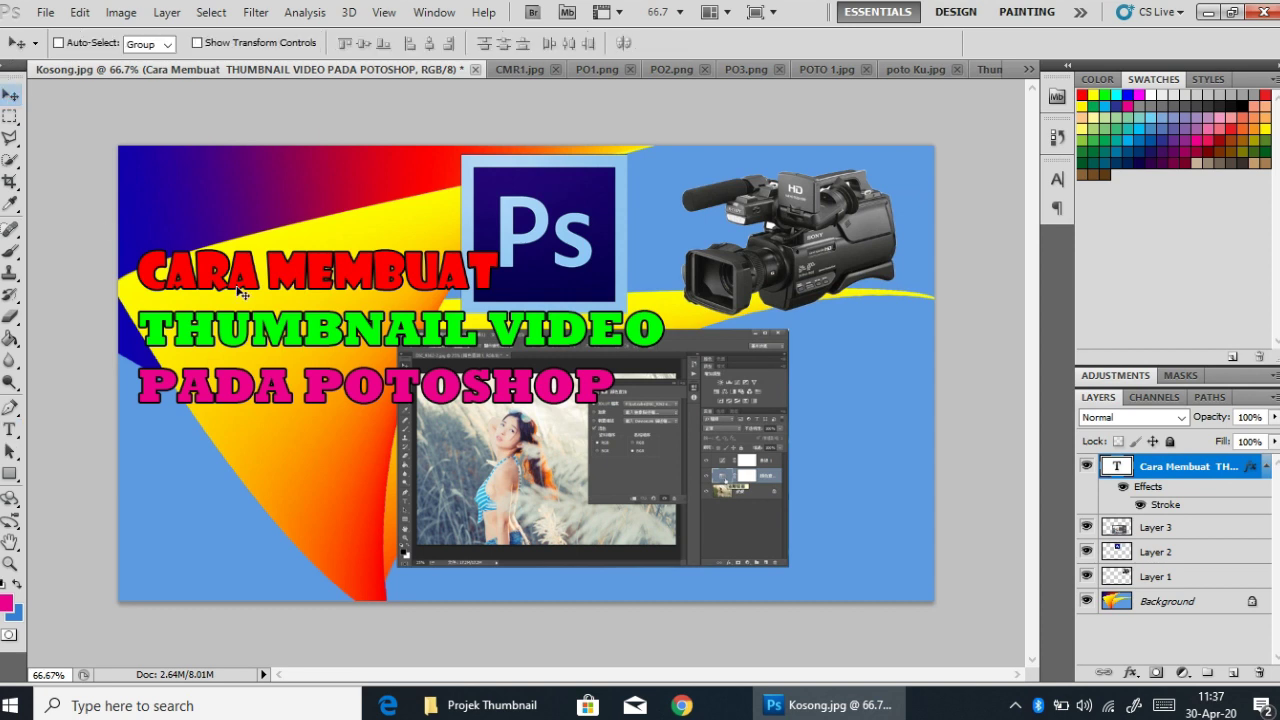
left_click_drag(237, 290, 237, 244)
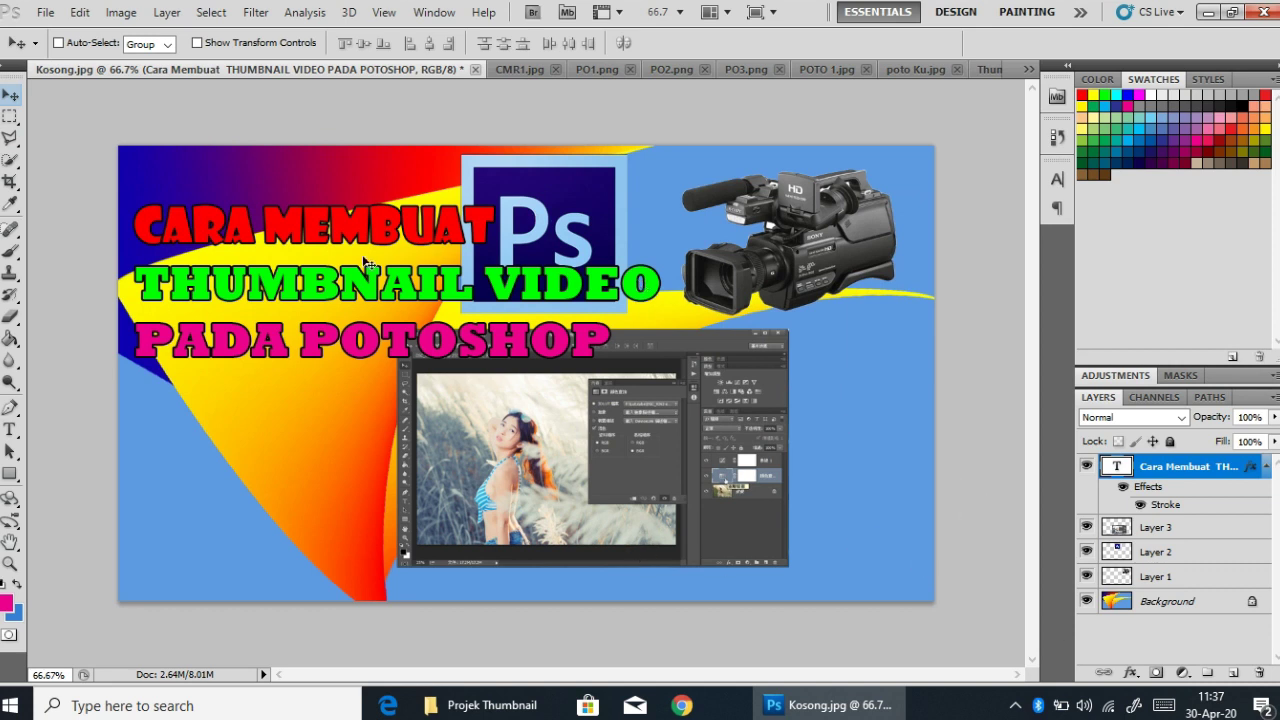
left_click_drag(311, 231, 311, 253)
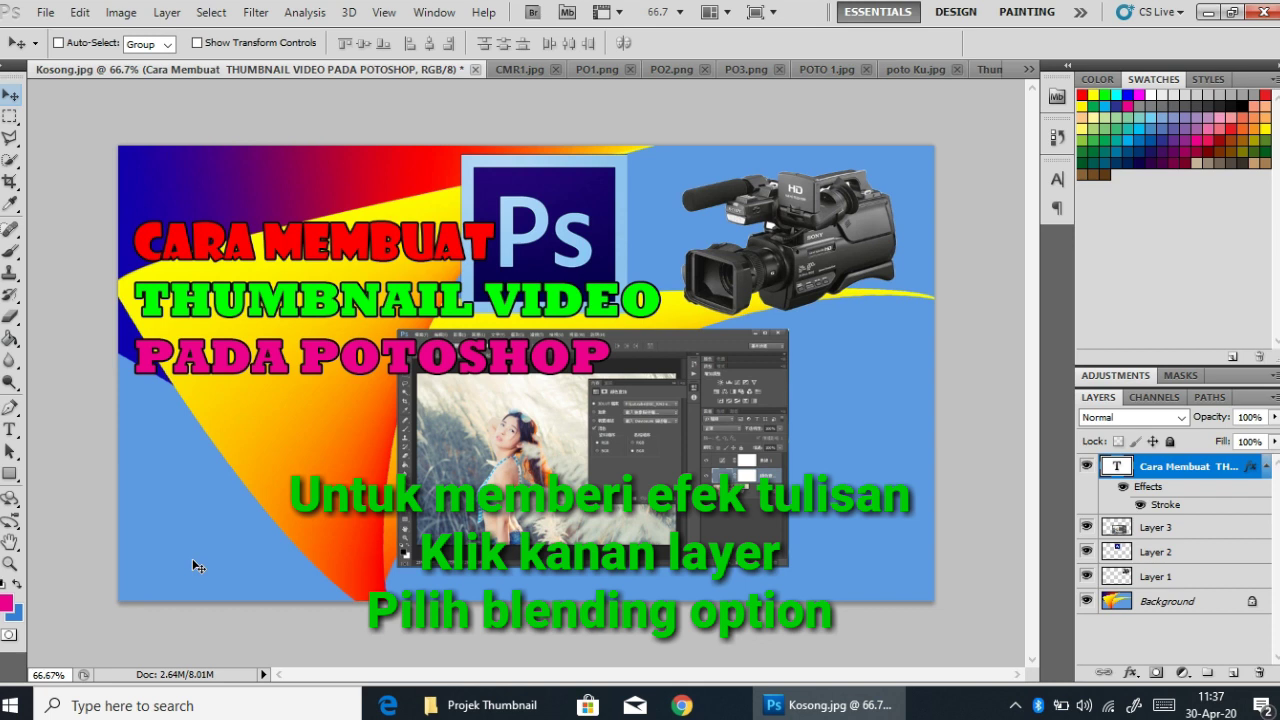
Insert the word "APLIKASI" between "PADA" and "POTOSHOP" in the title's third line.
left_click(9, 429)
left_click(296, 349)
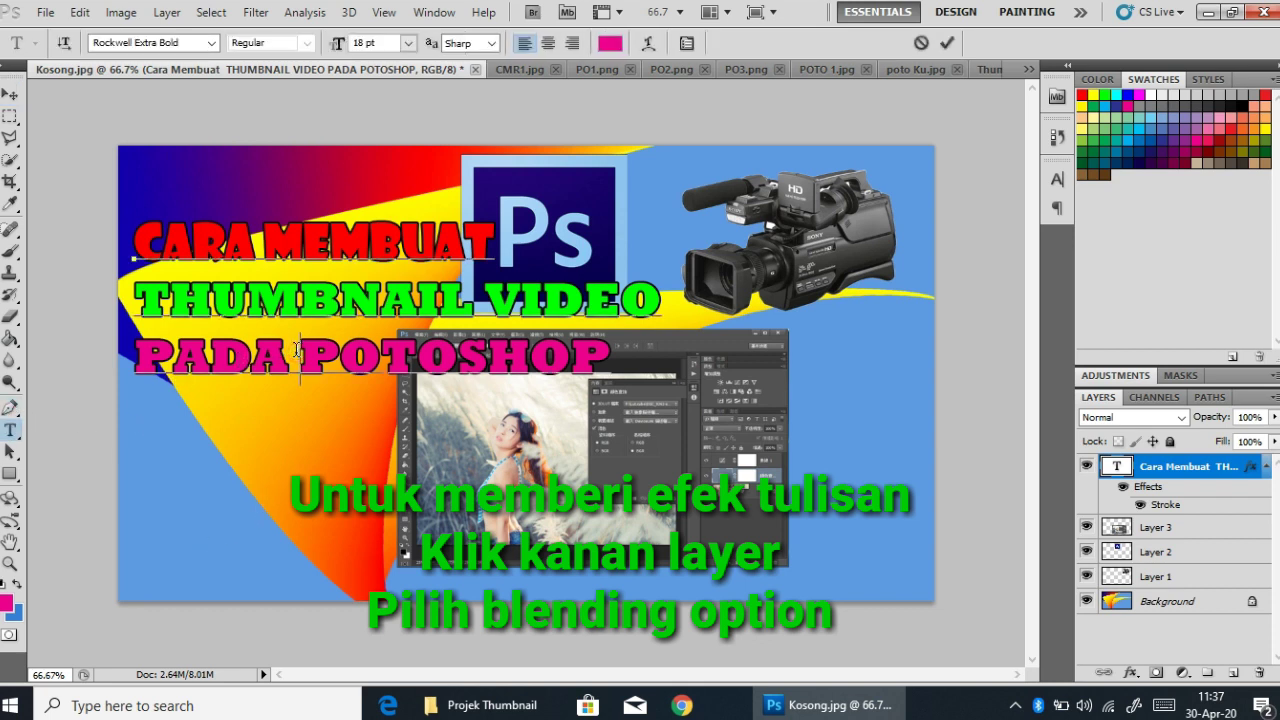
type("APLIKASI")
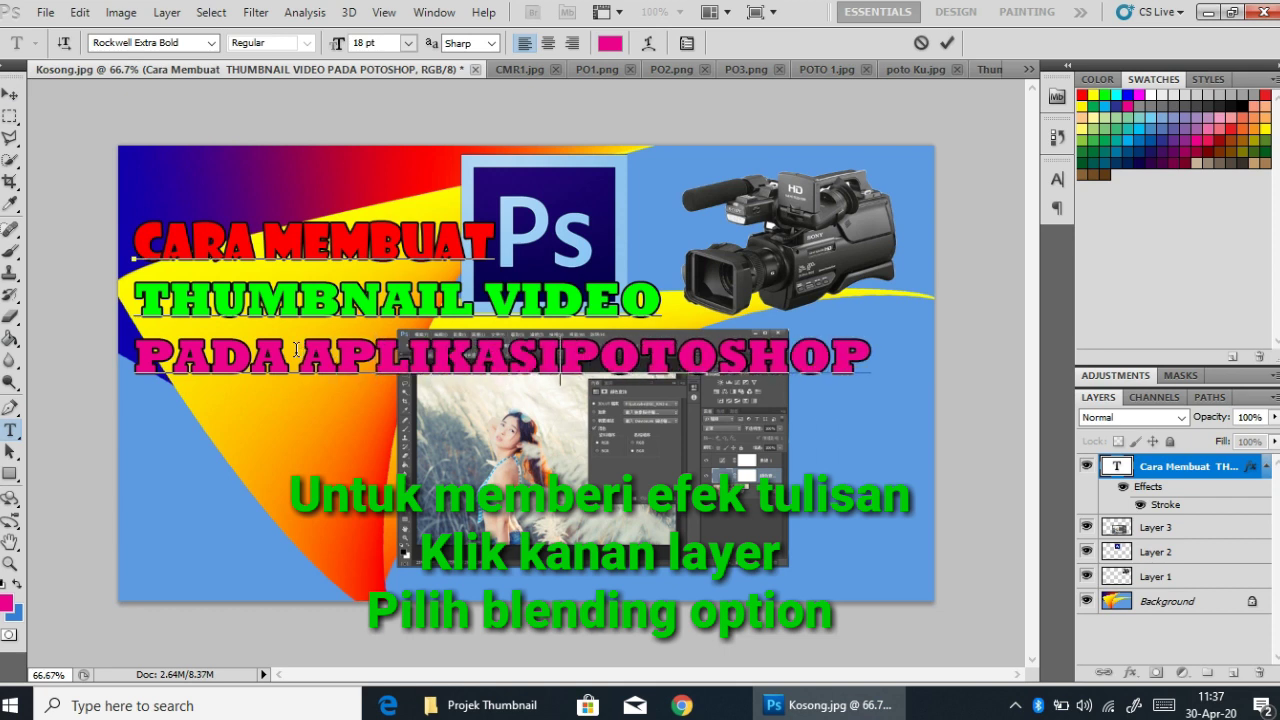
key("Return")
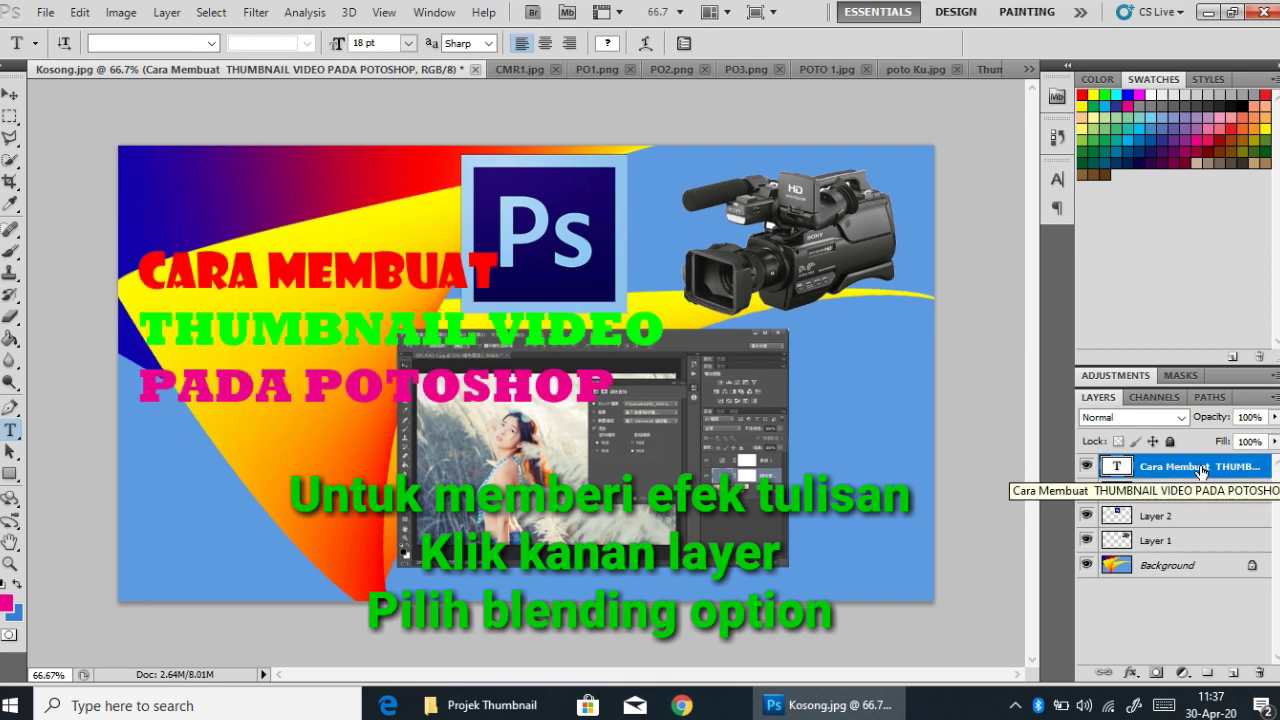
Add a Stroke effect to the title text layer through its blending options.
right_click(1202, 471)
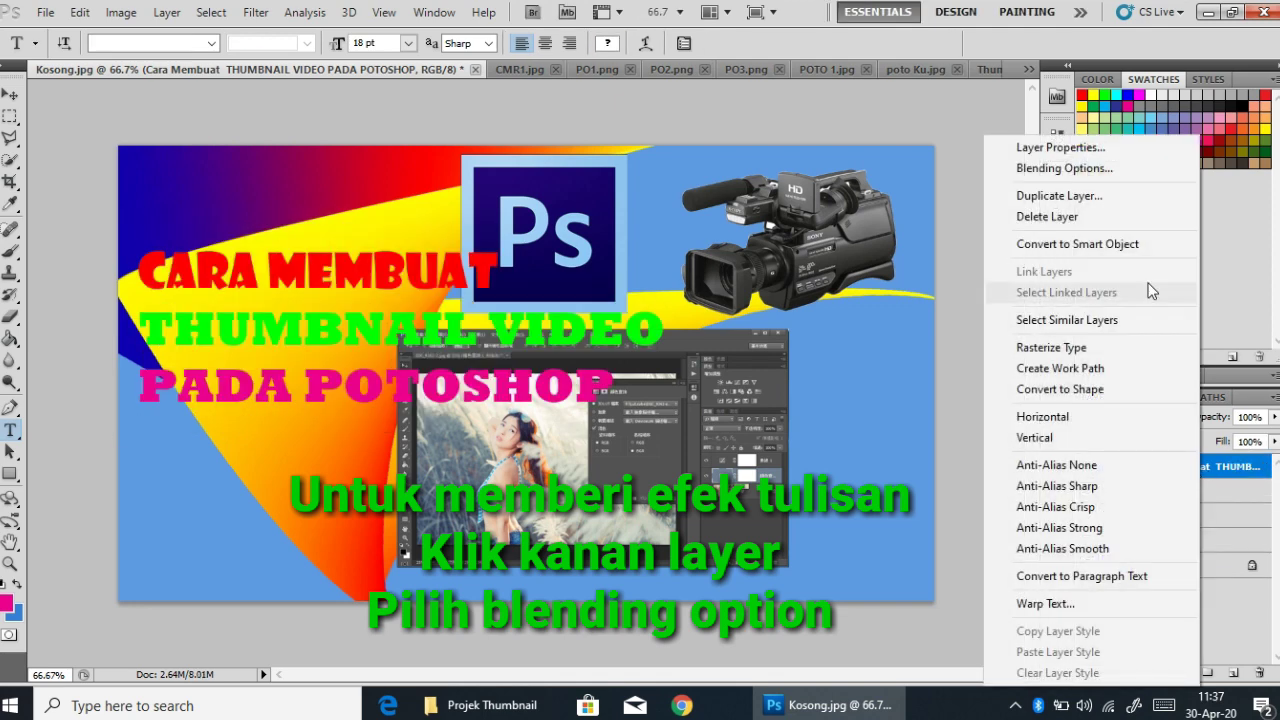
left_click(1124, 173)
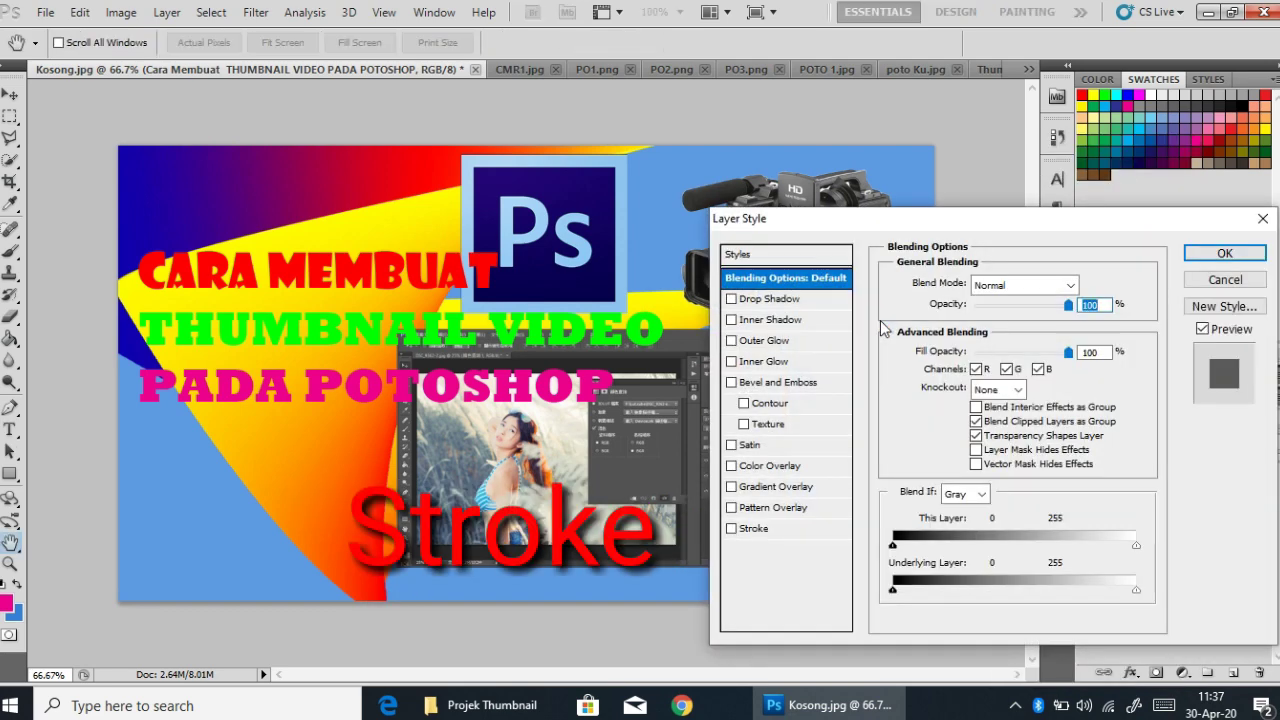
left_click(731, 529)
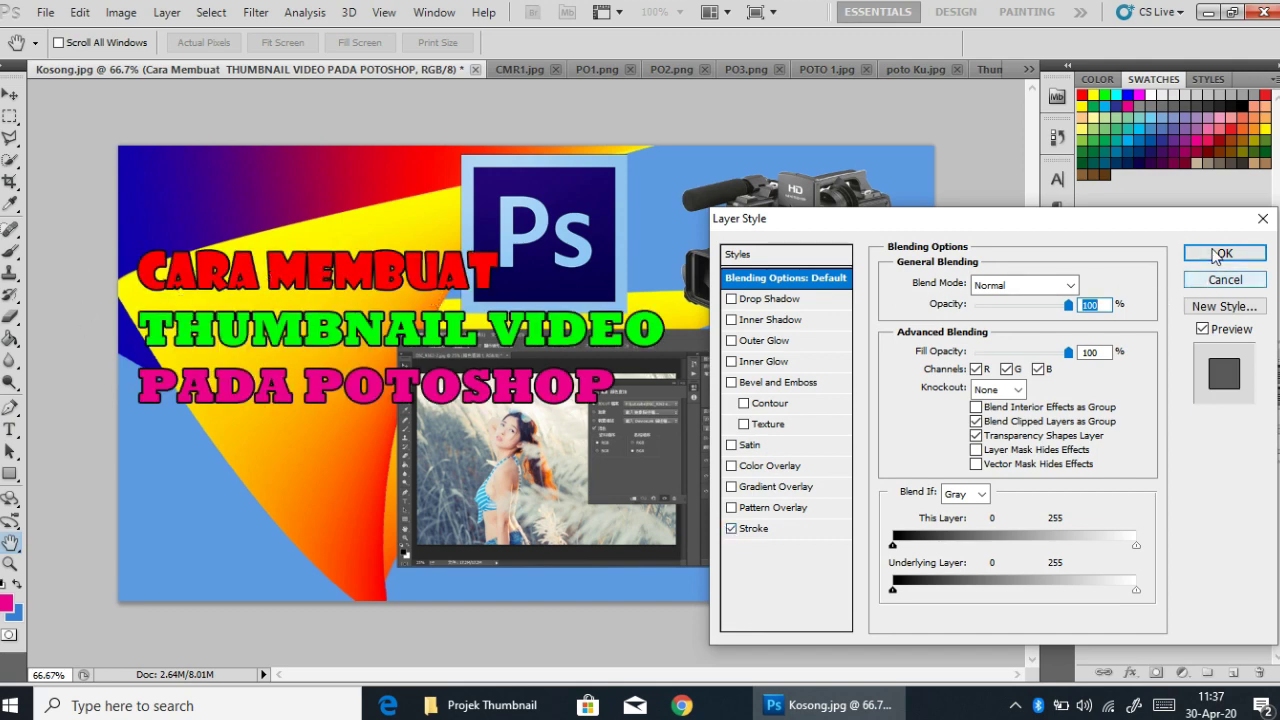
left_click(1224, 253)
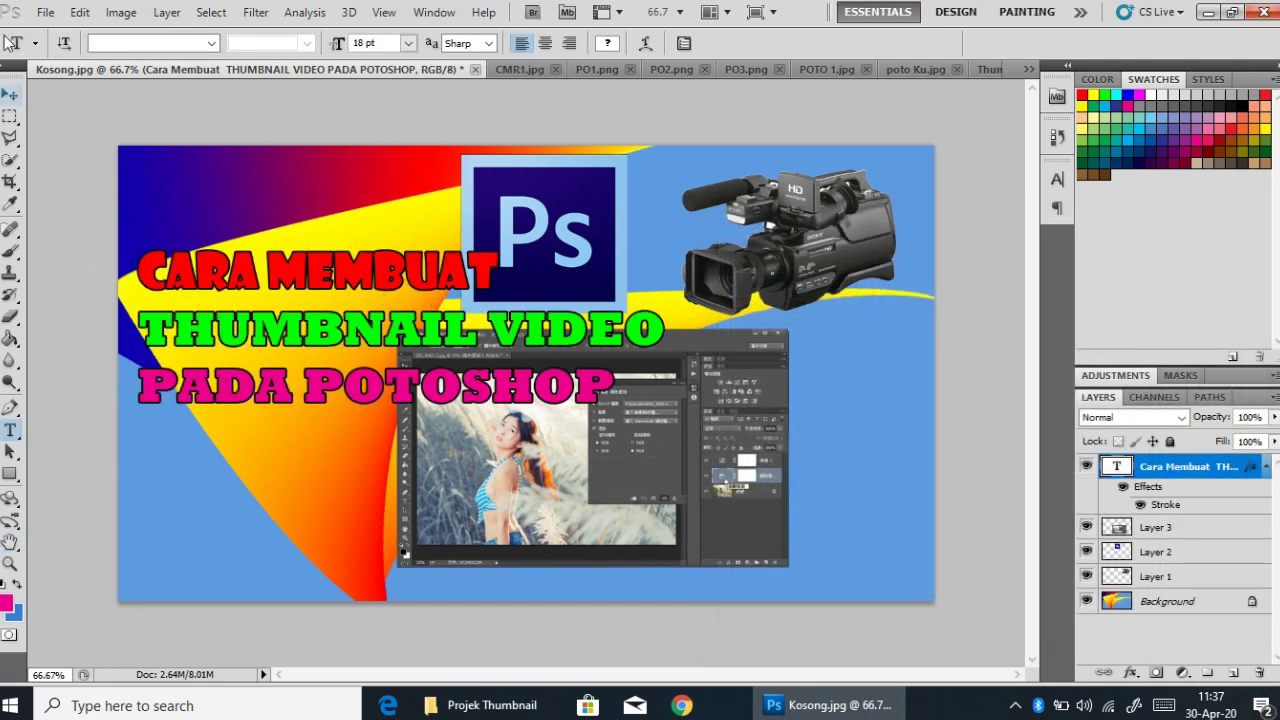
Move the outlined title up so that its first line crosses the upper edge of the yellow band.
left_click(9, 93)
left_click_drag(222, 285, 235, 243)
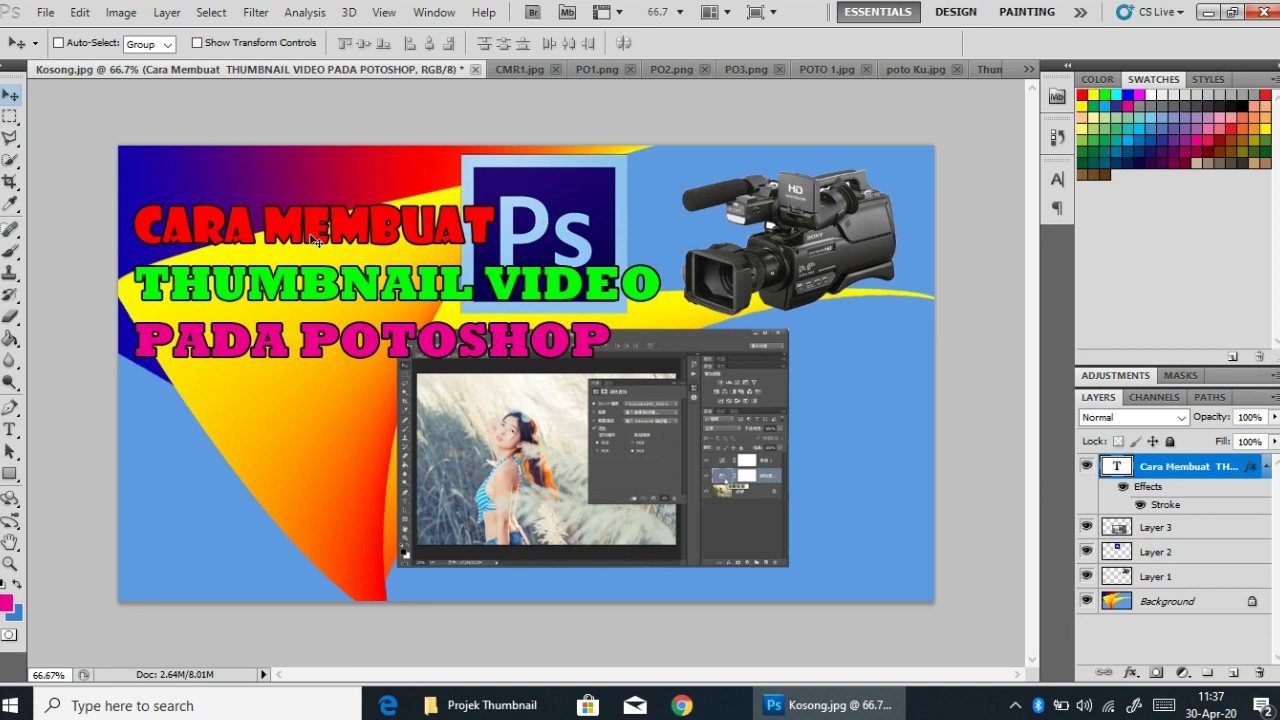
left_click_drag(315, 240, 311, 253)
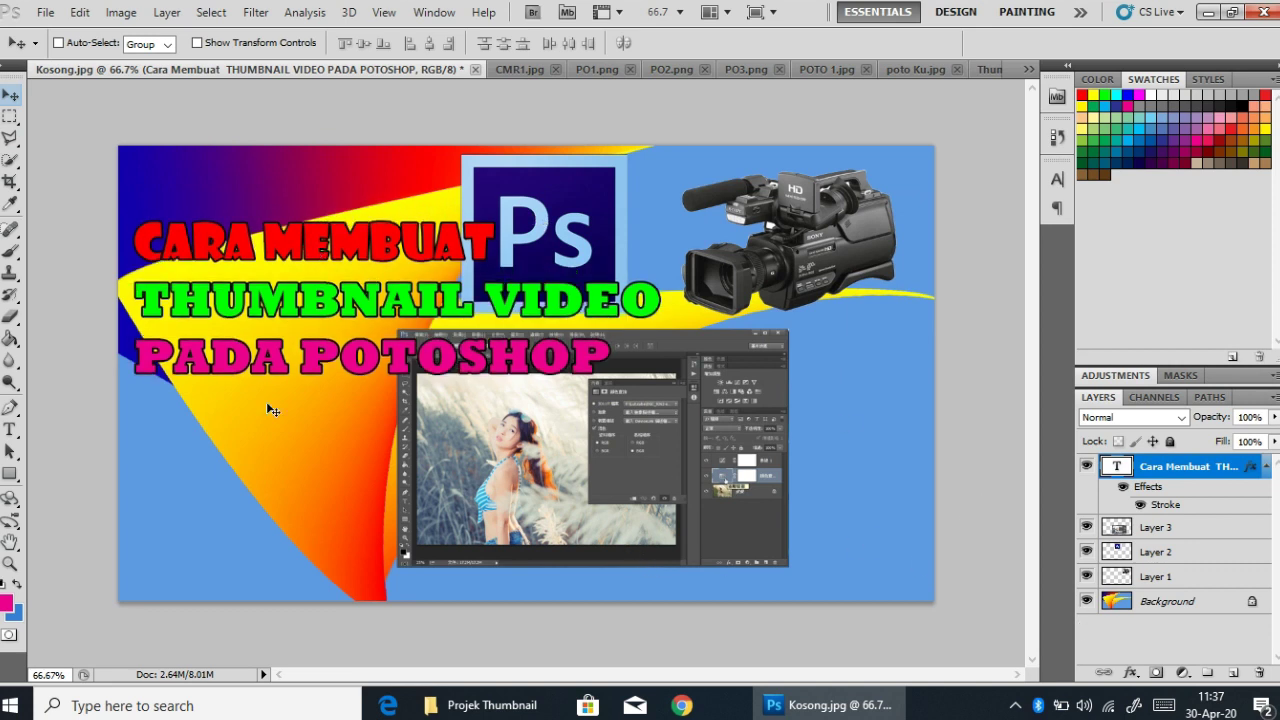
key("t")
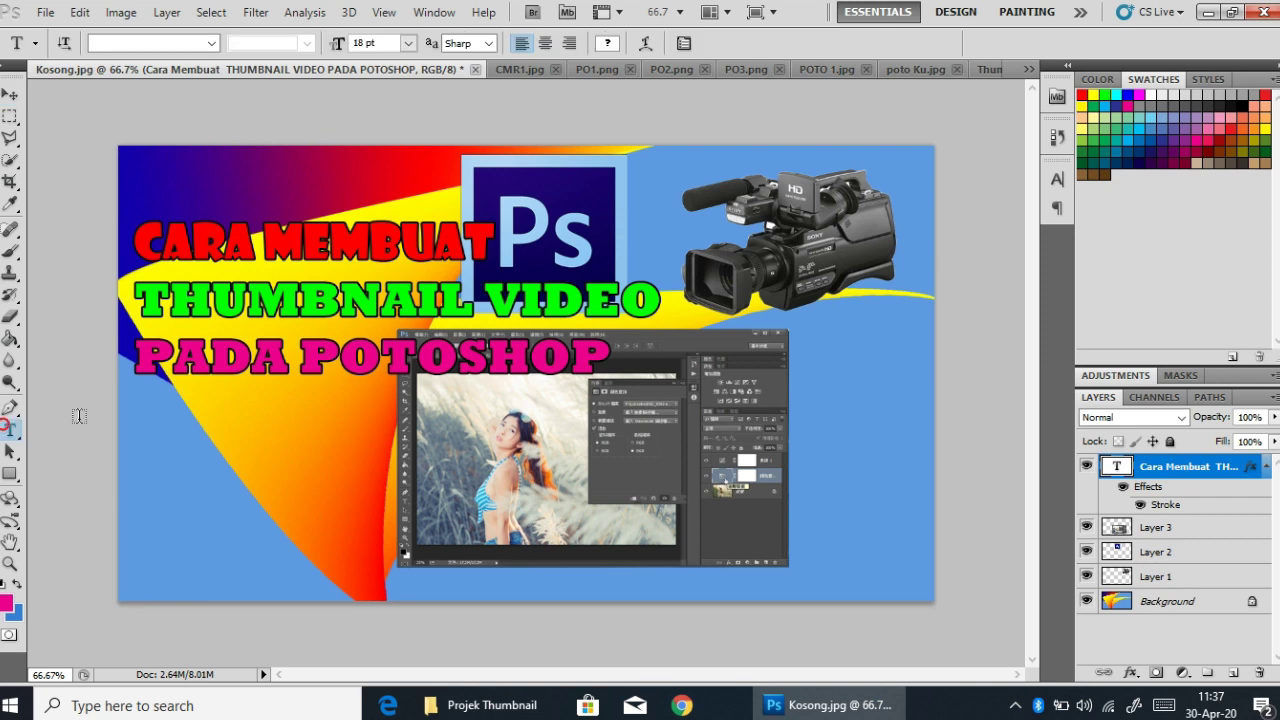
Insert "APLIKASI" after "PADA" in the title and break the line so that "POTOSHOP" starts a fourth line.
left_click(296, 349)
type("APLIKASI")
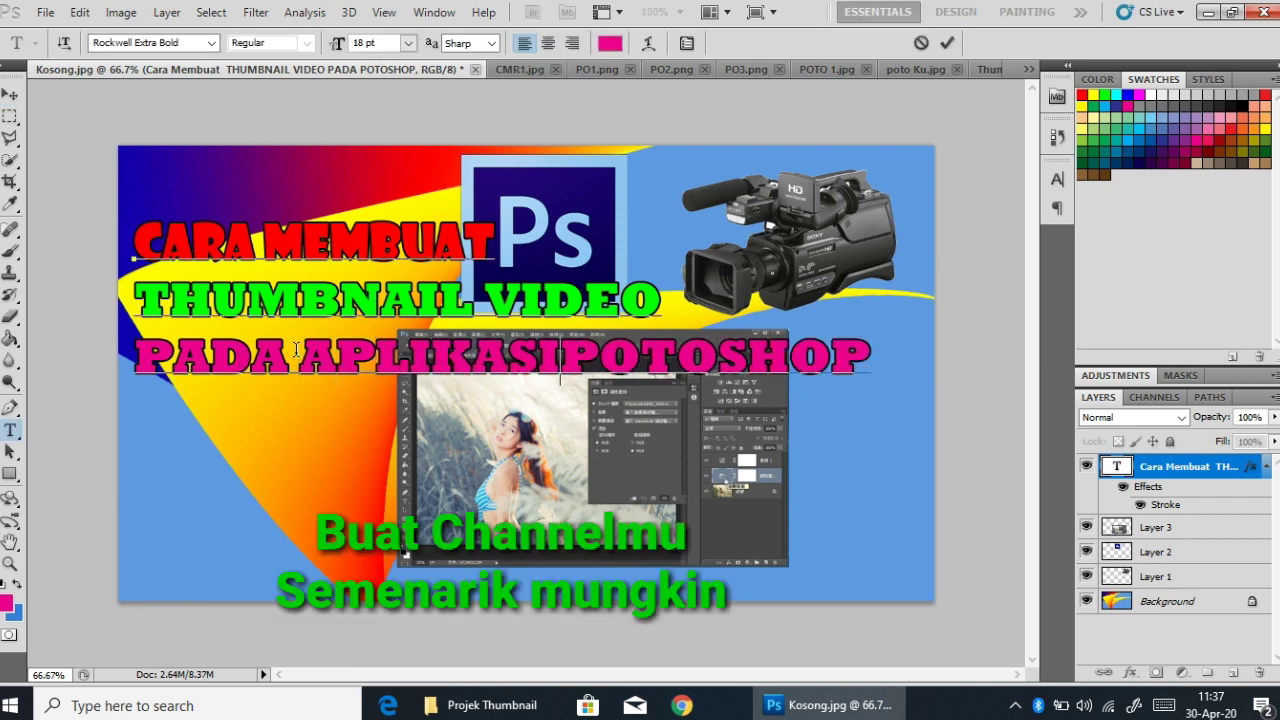
key("Return")
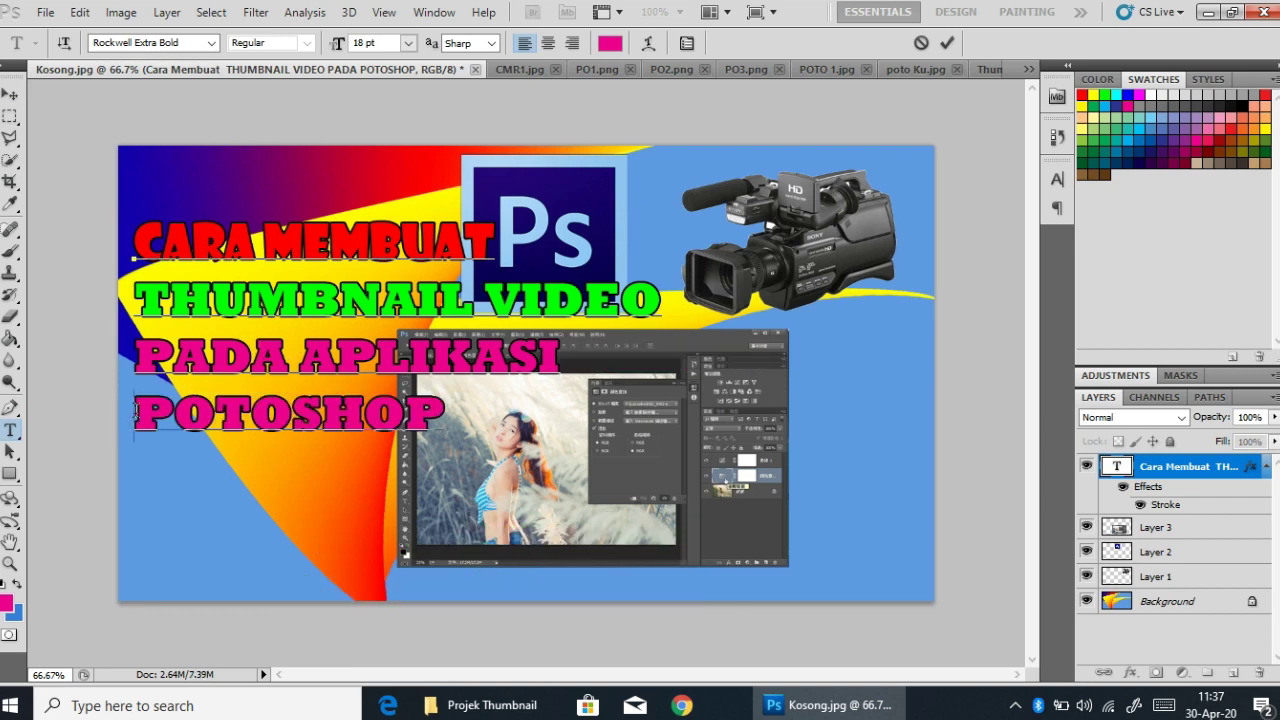
Colour the word "POTOSHOP" in the title orange and move the whole title slightly down the canvas.
left_click_drag(130, 412, 432, 400)
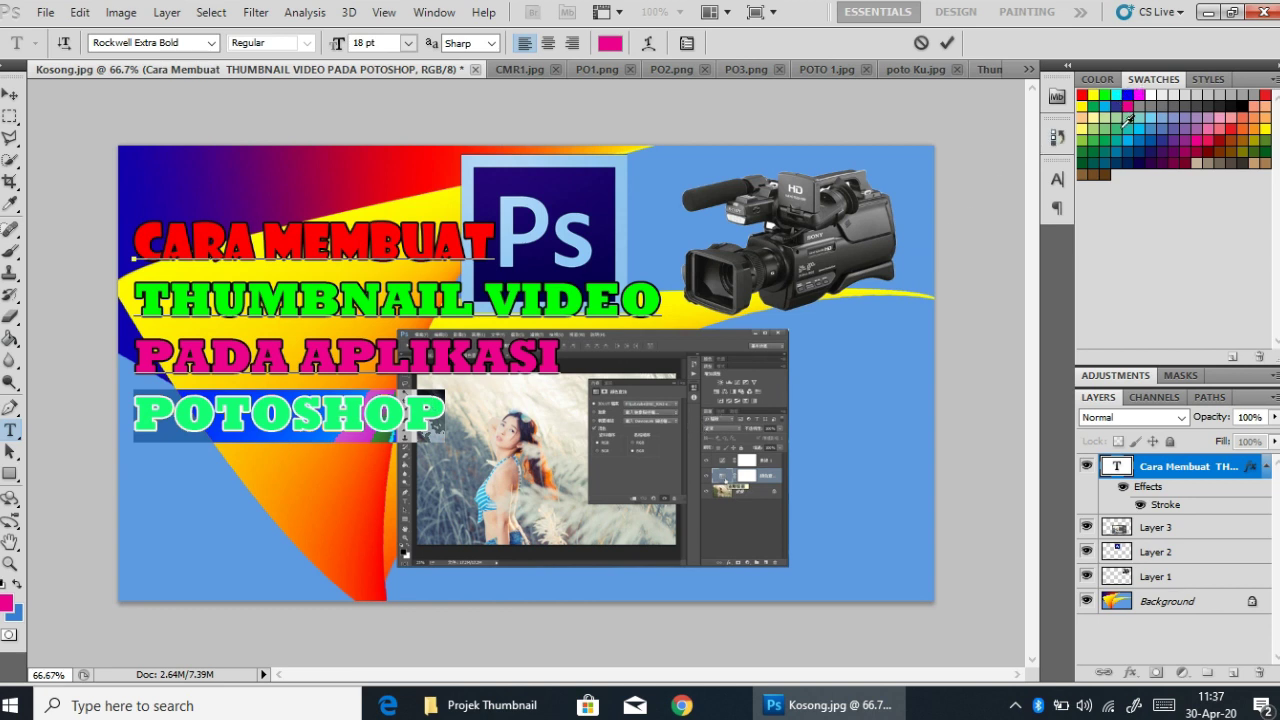
left_click(1246, 124)
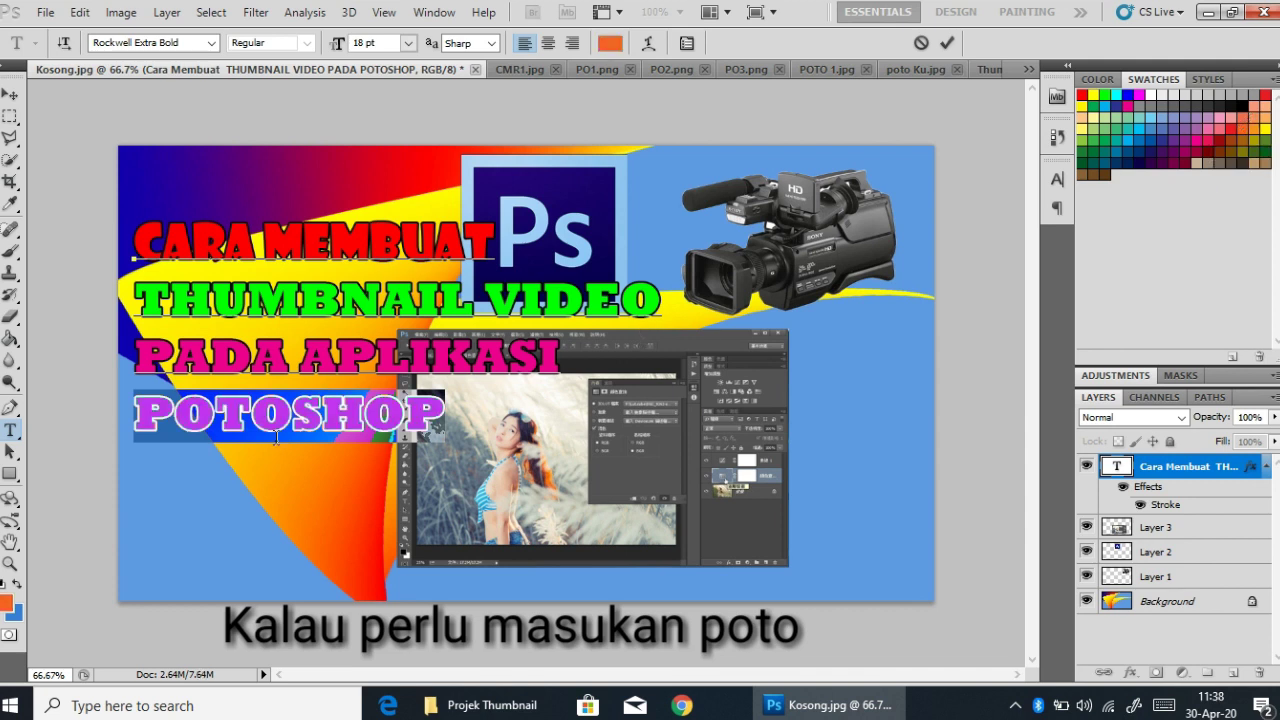
left_click(11, 94)
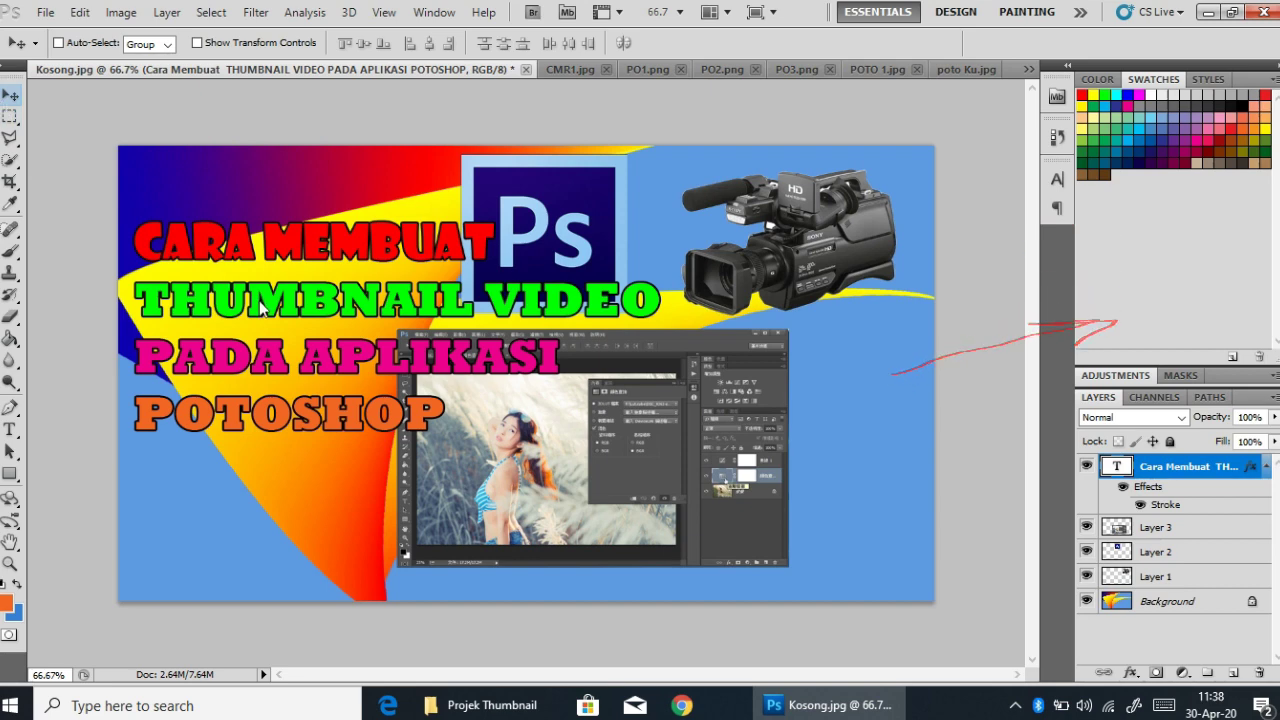
left_click_drag(260, 298, 264, 327)
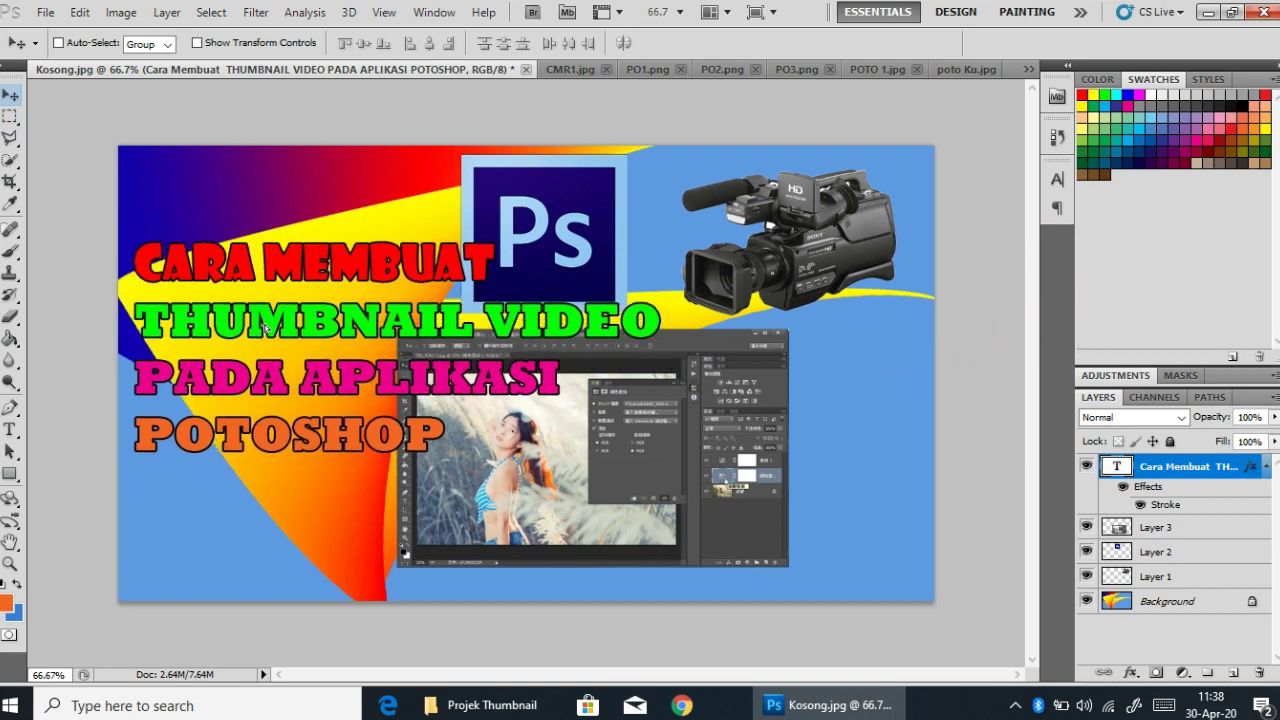
Spread out the images around the title: shift the Ps logo right, the Photoshop screenshot down-left and the camera down-right.
left_click(1152, 552)
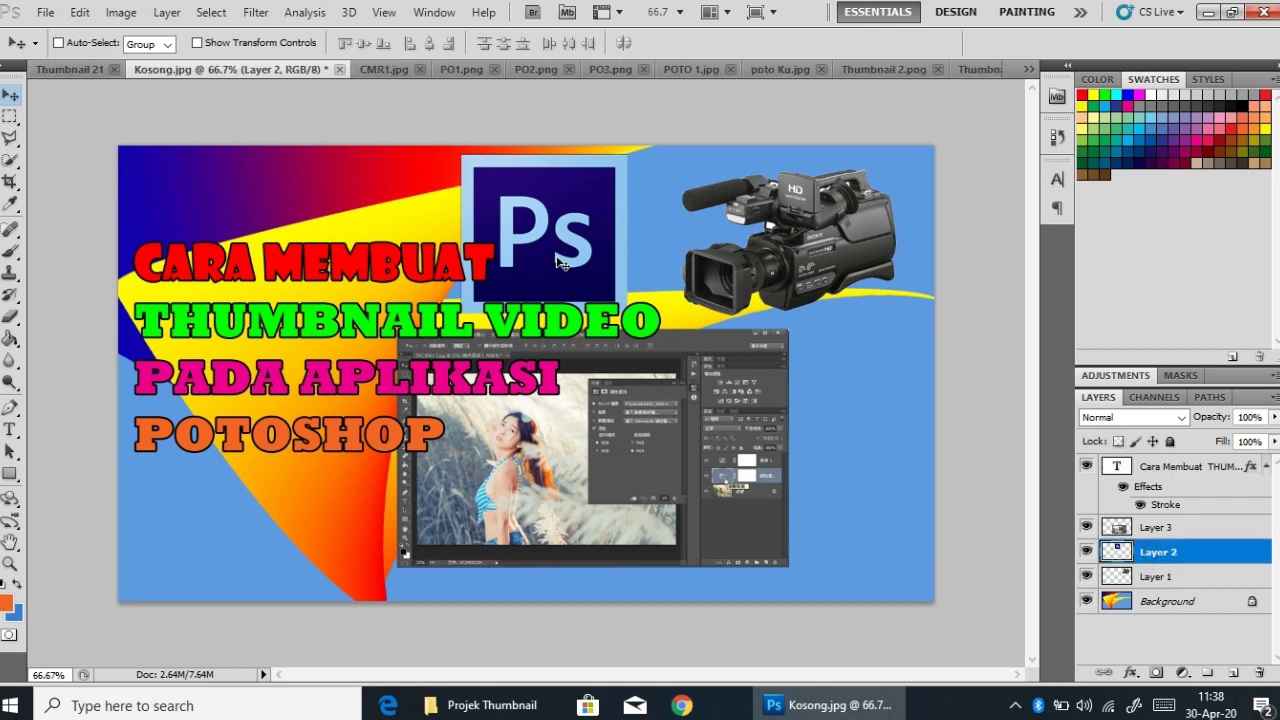
left_click_drag(560, 238, 607, 225)
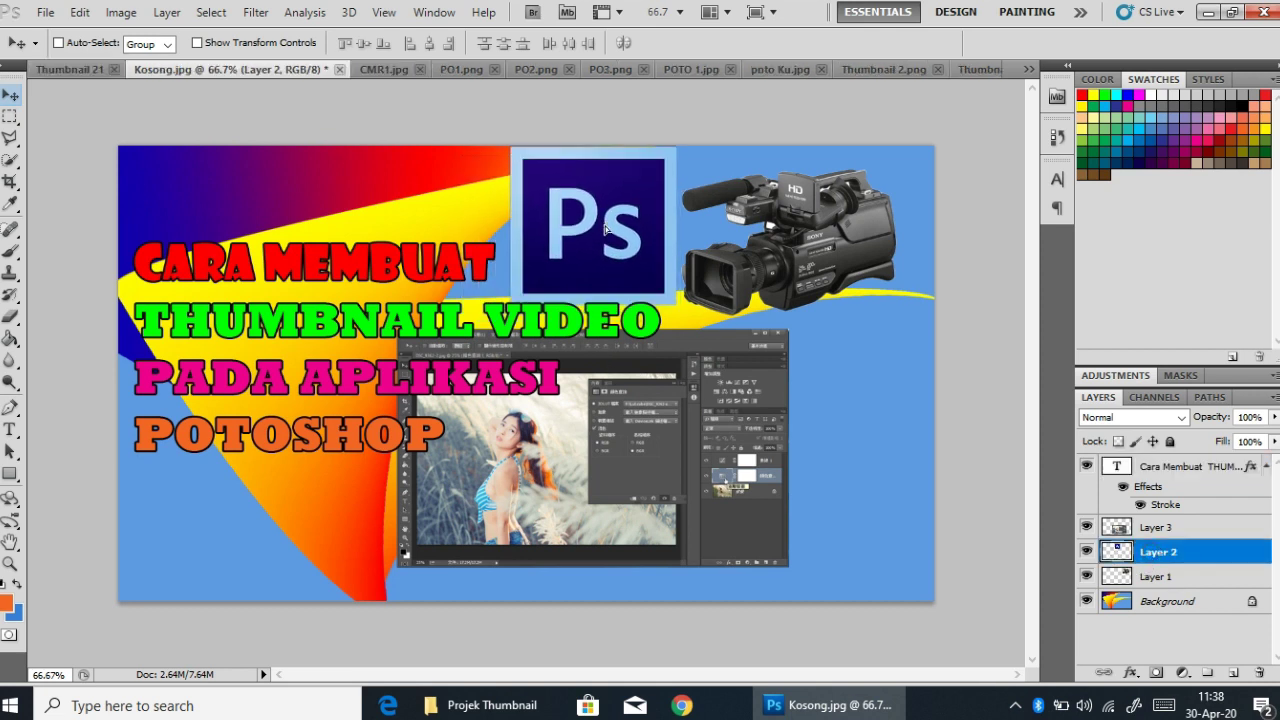
left_click(1112, 530)
left_click_drag(718, 532, 629, 520)
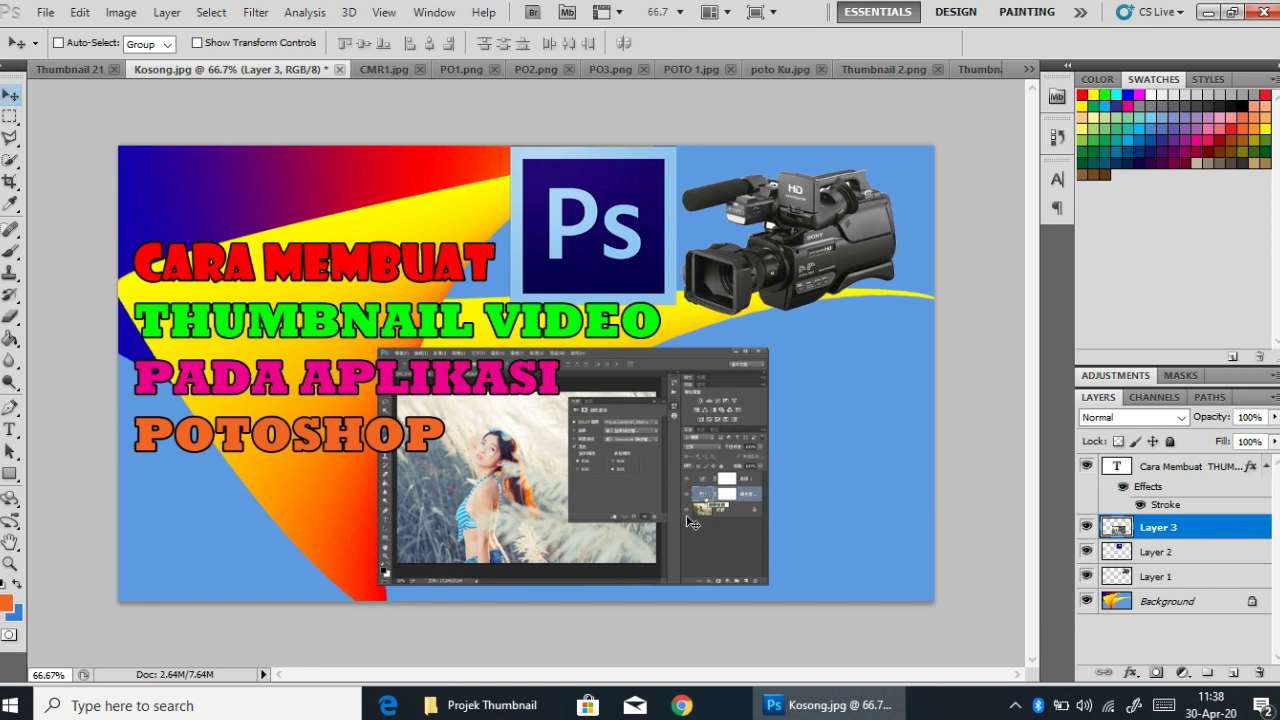
left_click(1140, 577)
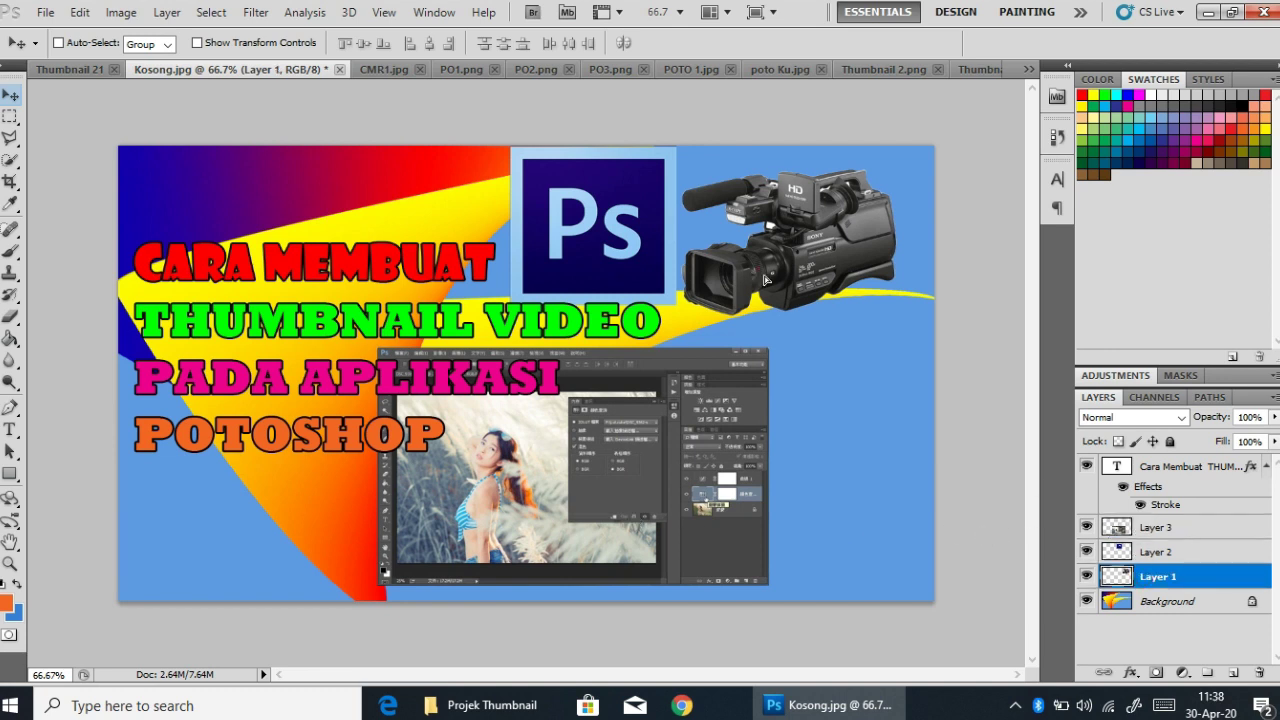
left_click_drag(765, 280, 788, 308)
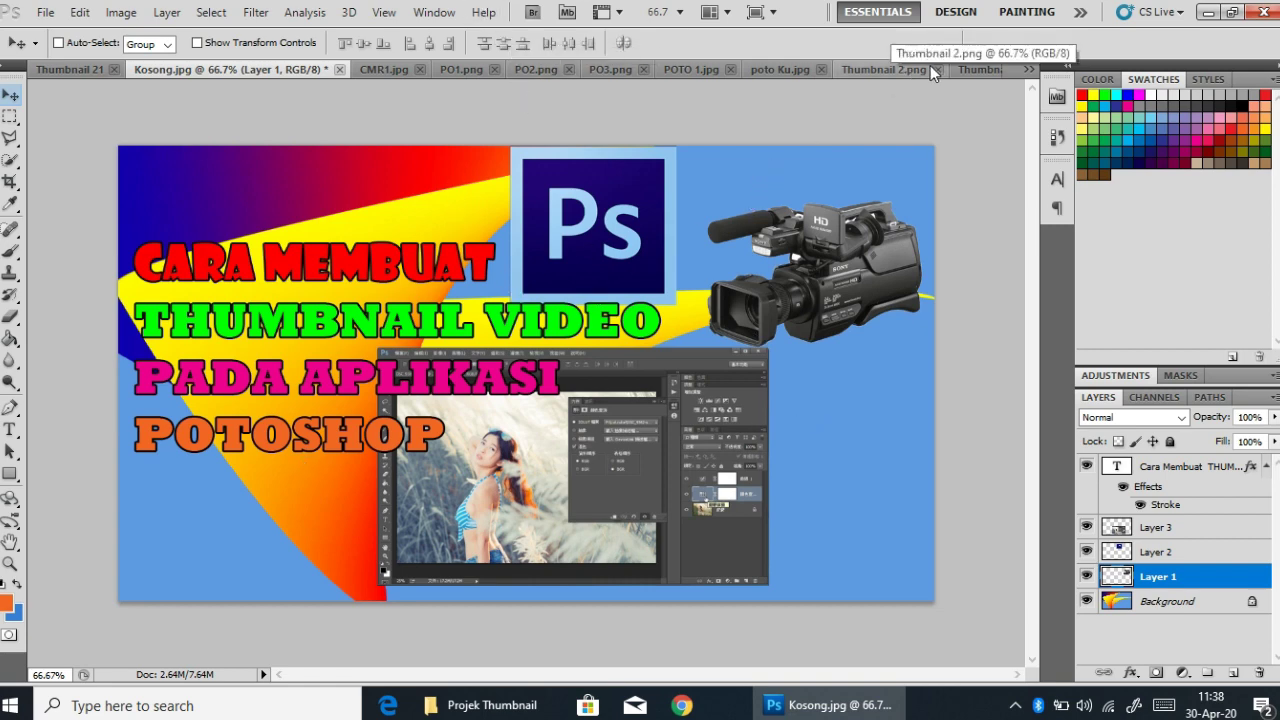
Copy the thumbnail grid image into the Thumbnail 21 document and return to the Kosong document.
left_click(971, 67)
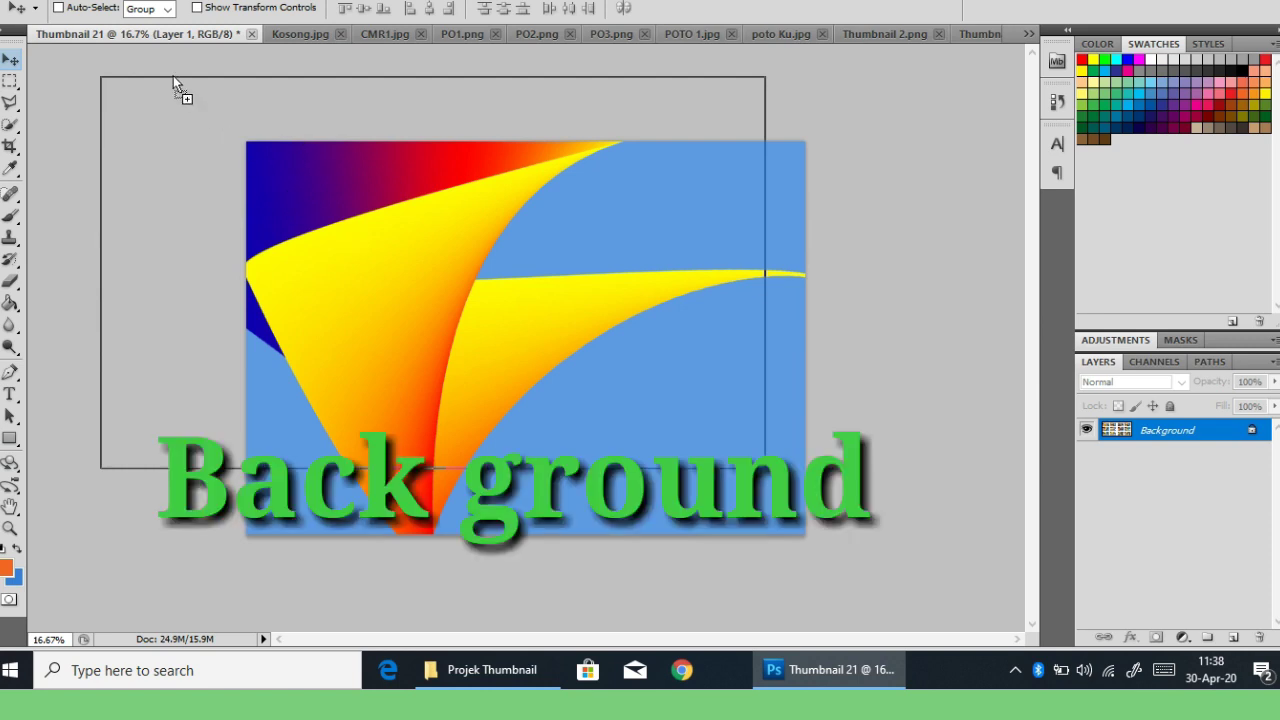
left_click_drag(297, 178, 886, 106)
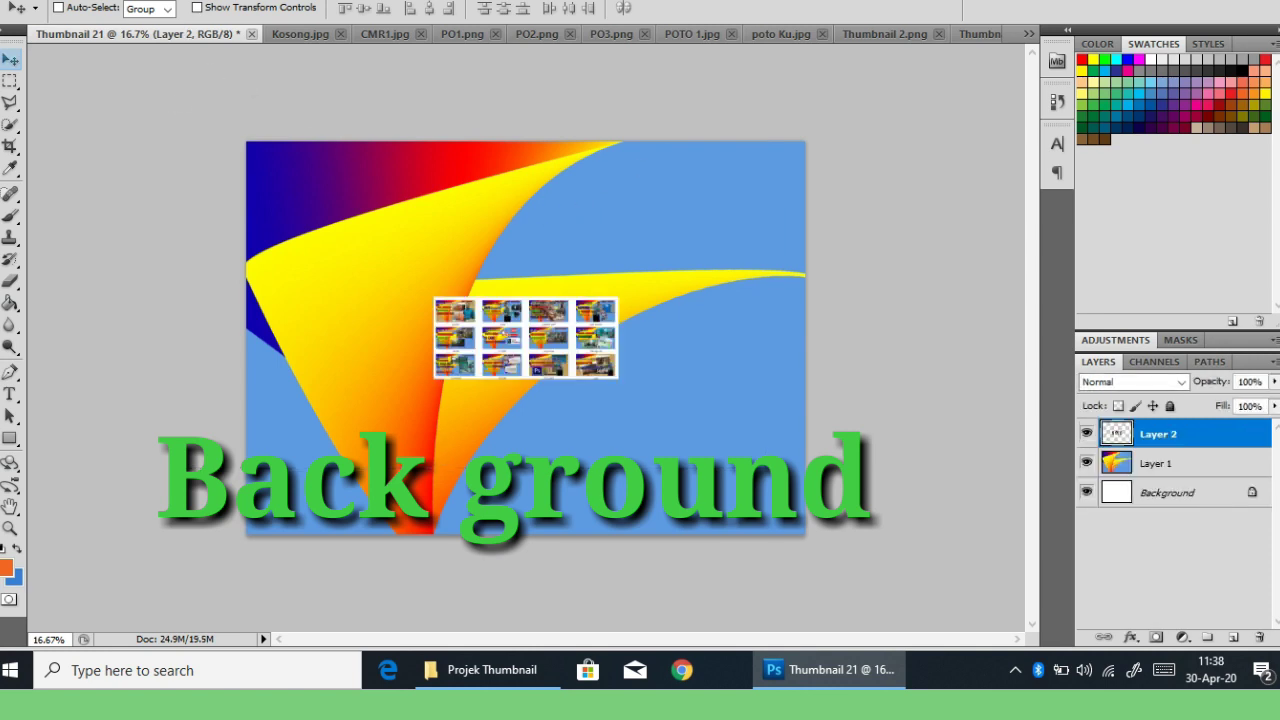
left_click(299, 34)
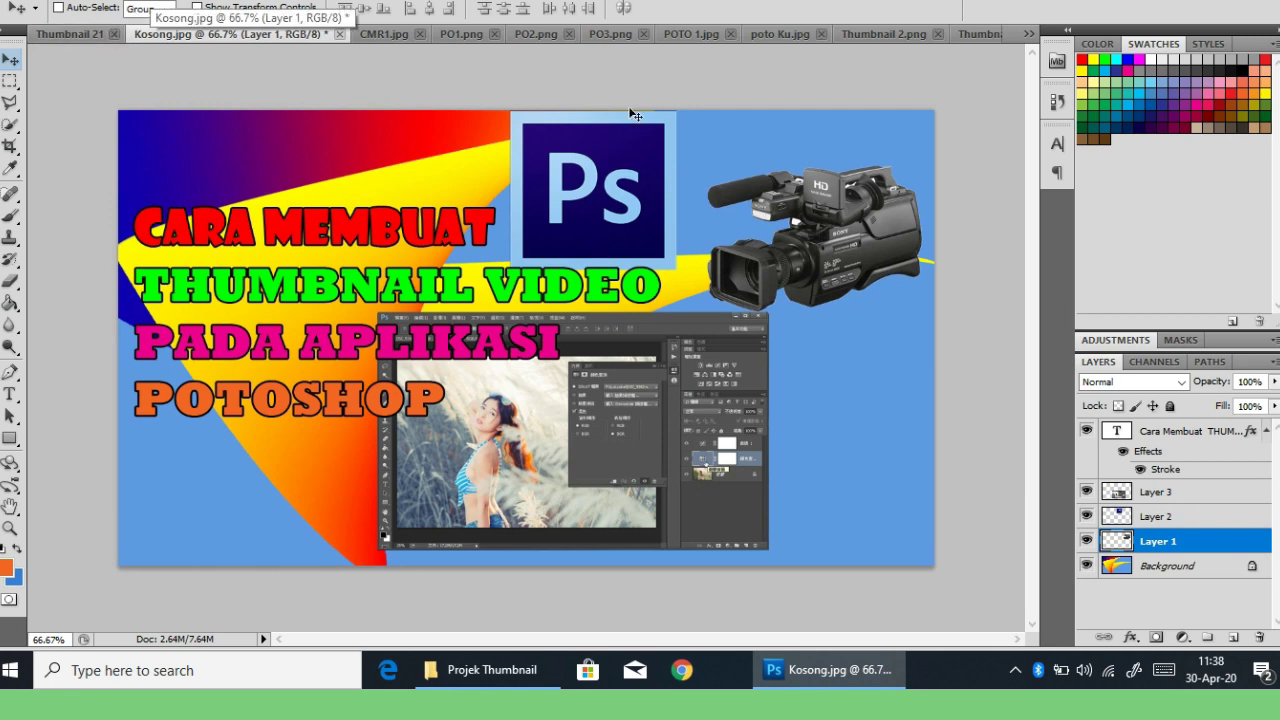
Transform the thumbnail grid to 50.26% width and 56.56% height, rotated 10.6°, and place it in the lower middle of the canvas.
left_click(981, 32)
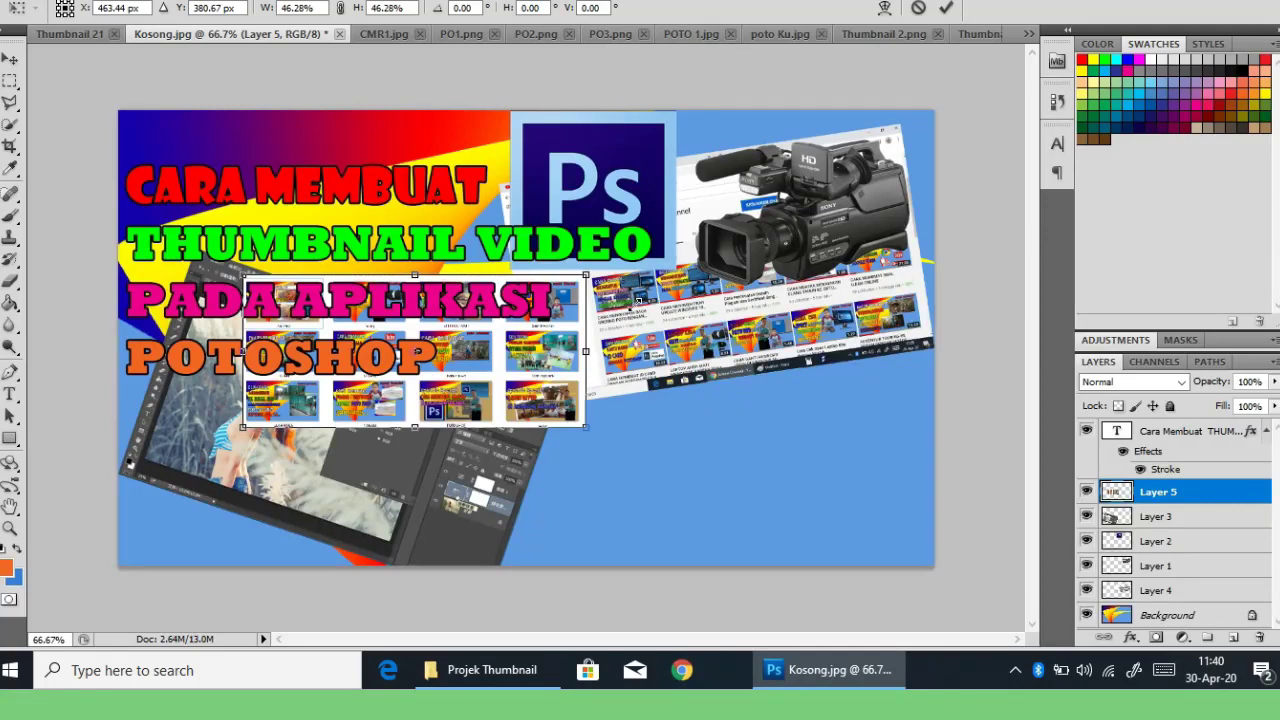
left_click_drag(560, 400, 831, 398)
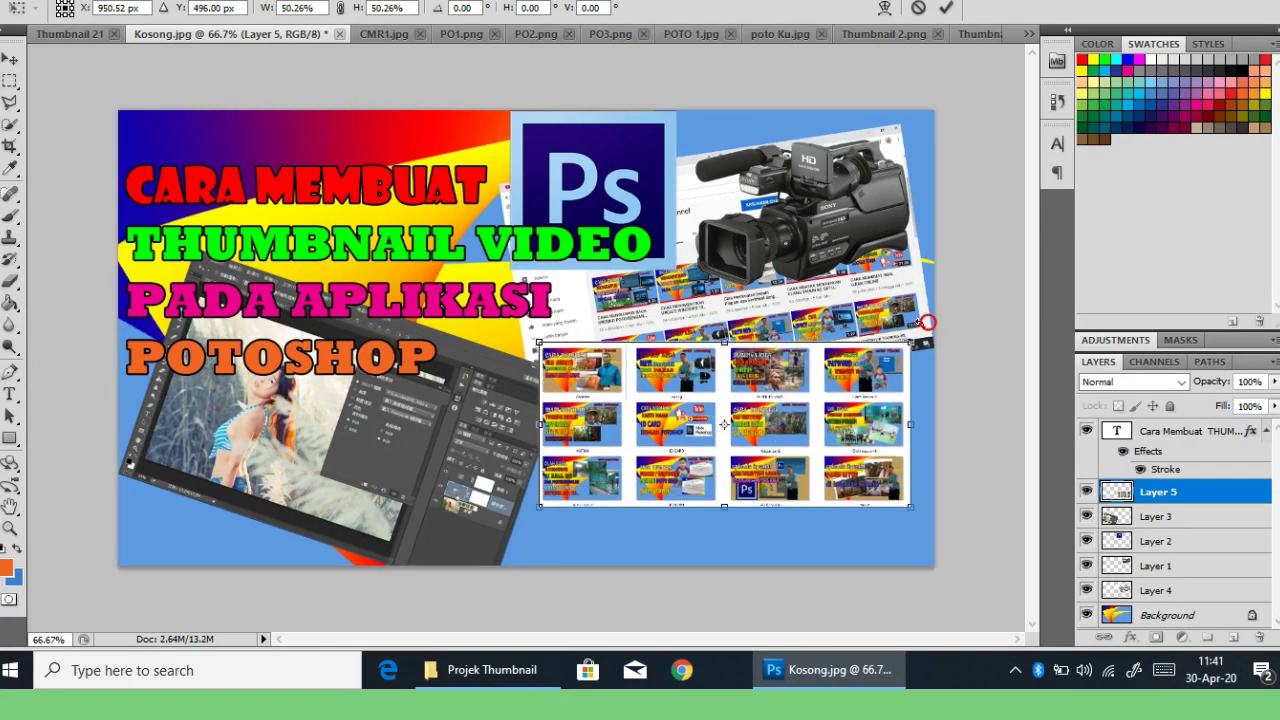
left_click_drag(928, 322, 942, 362)
left_click_drag(764, 423, 627, 401)
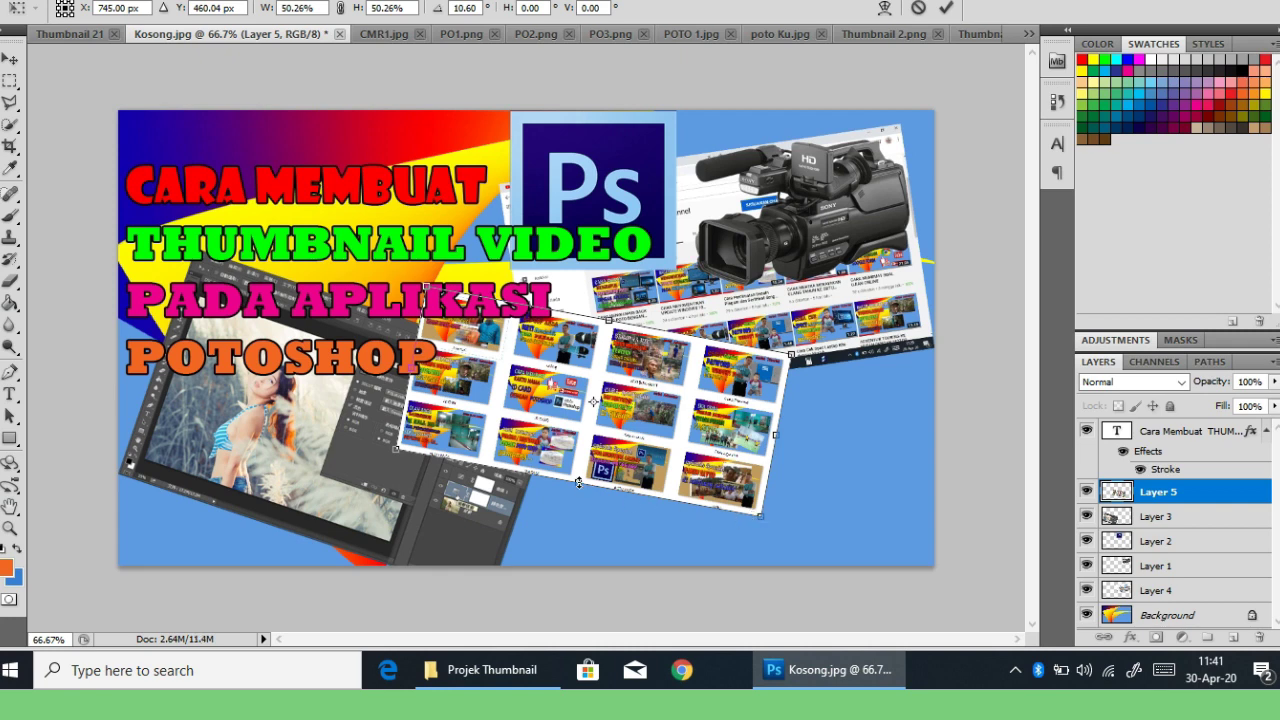
left_click_drag(578, 482, 573, 500)
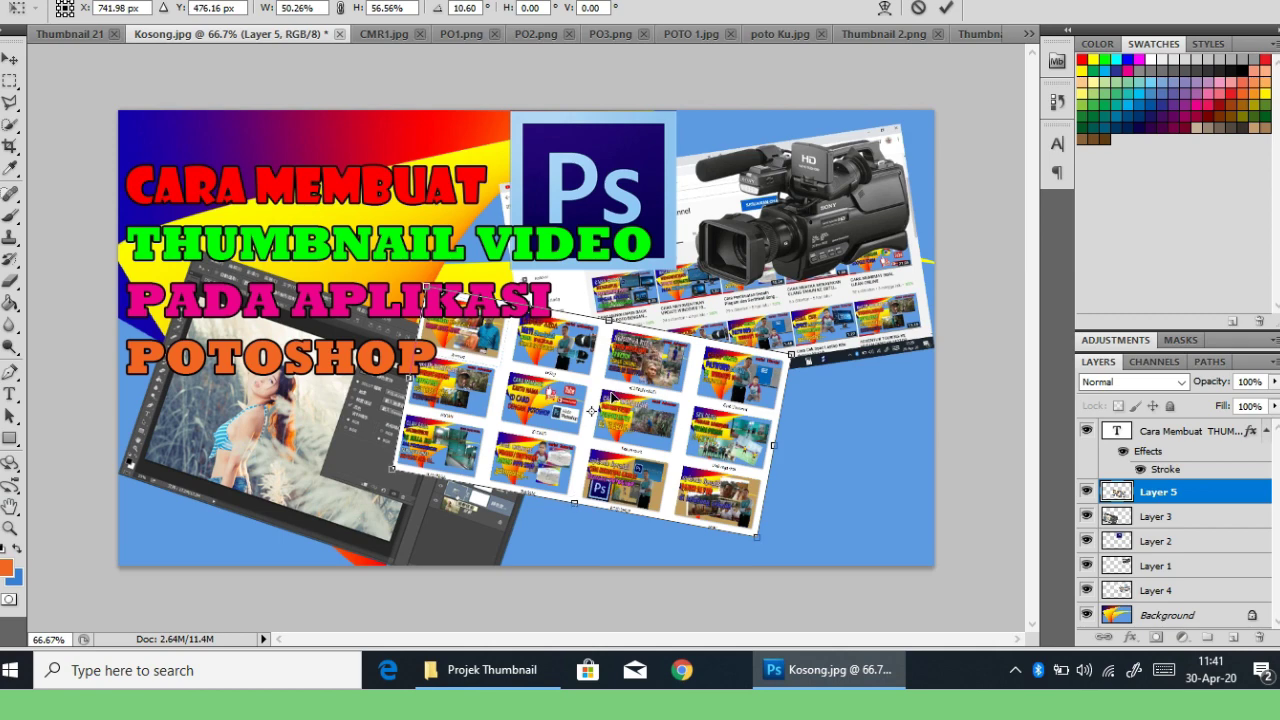
key("Return")
Select the man in poto Ku.jpg by quick-selecting the white background around him and inverting the selection.
left_click(690, 34)
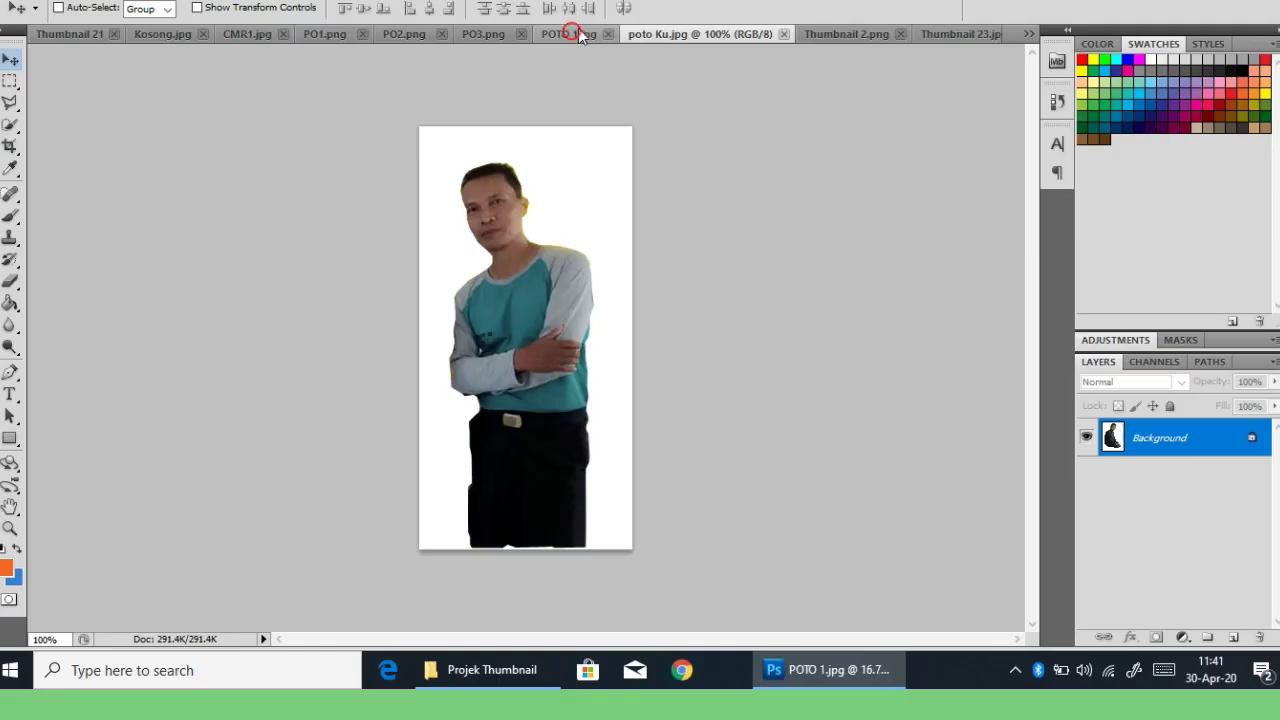
left_click(750, 35)
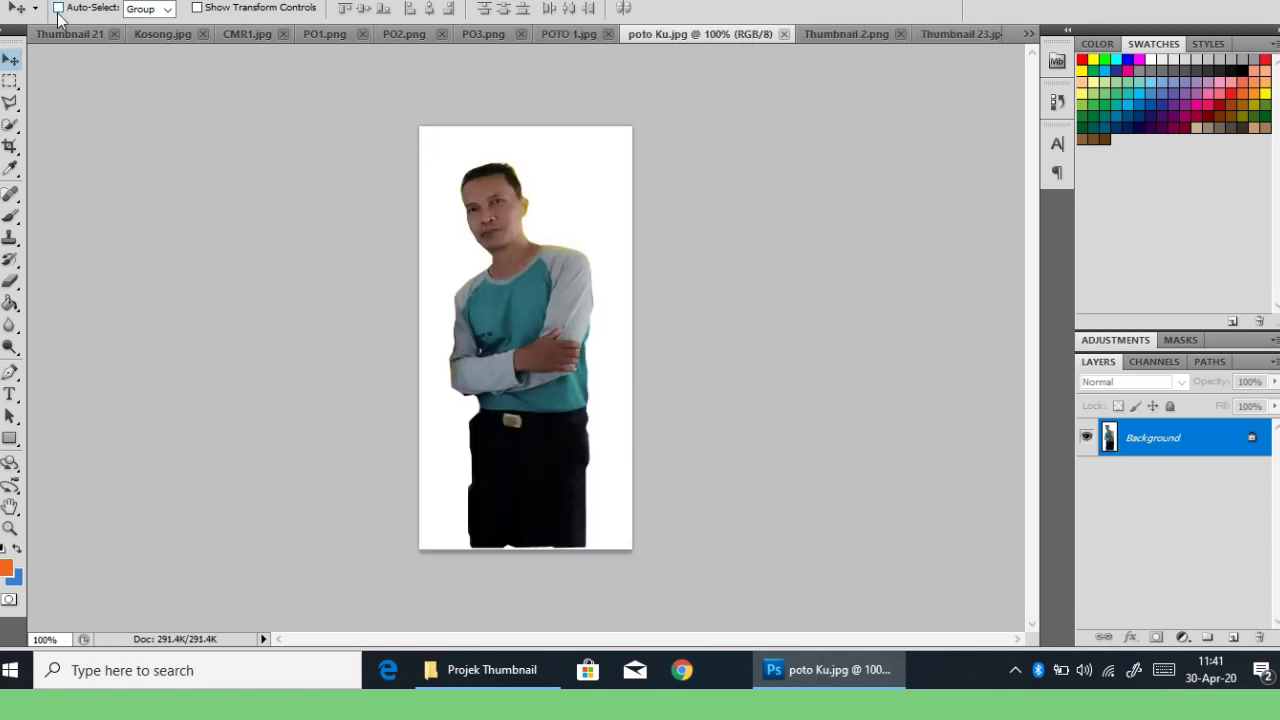
right_click(10, 128)
left_click(67, 121)
mouse_move(436, 151)
left_mouse_down()
mouse_move(434, 140)
mouse_move(445, 545)
left_mouse_up()
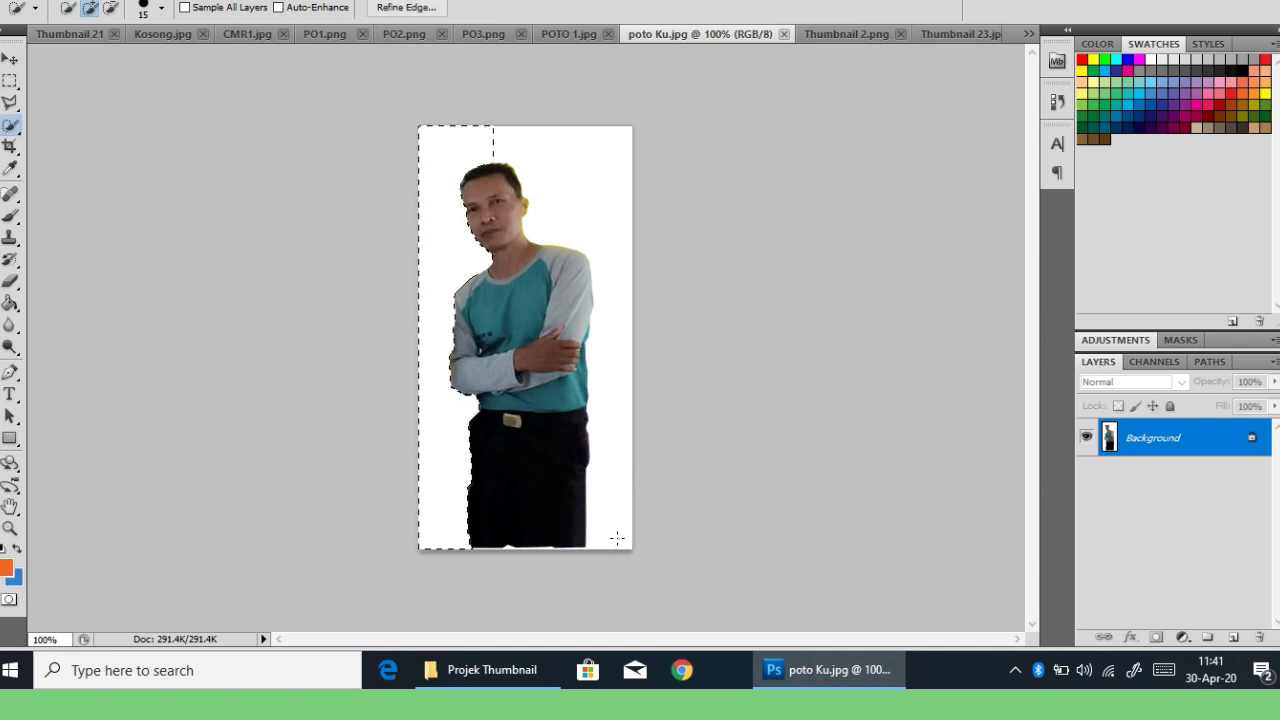
mouse_move(614, 534)
left_mouse_down()
mouse_move(621, 290)
mouse_move(606, 220)
left_mouse_up()
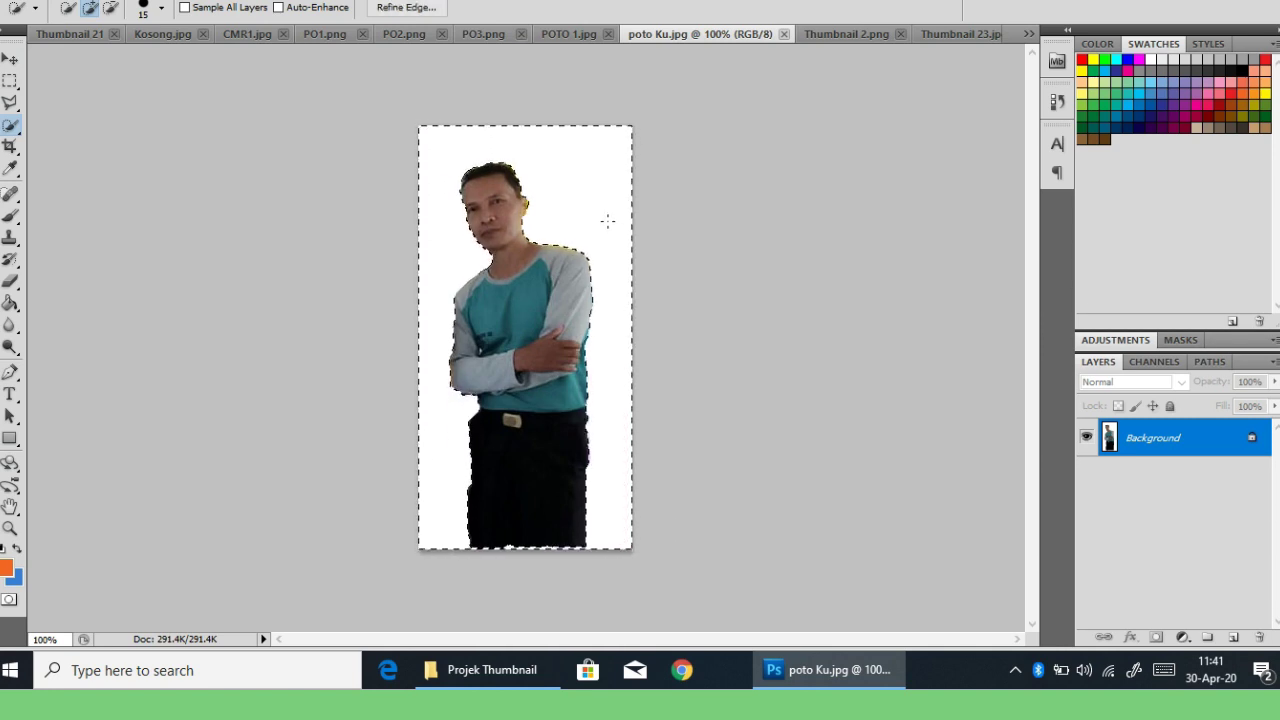
right_click(514, 286)
left_click(570, 321)
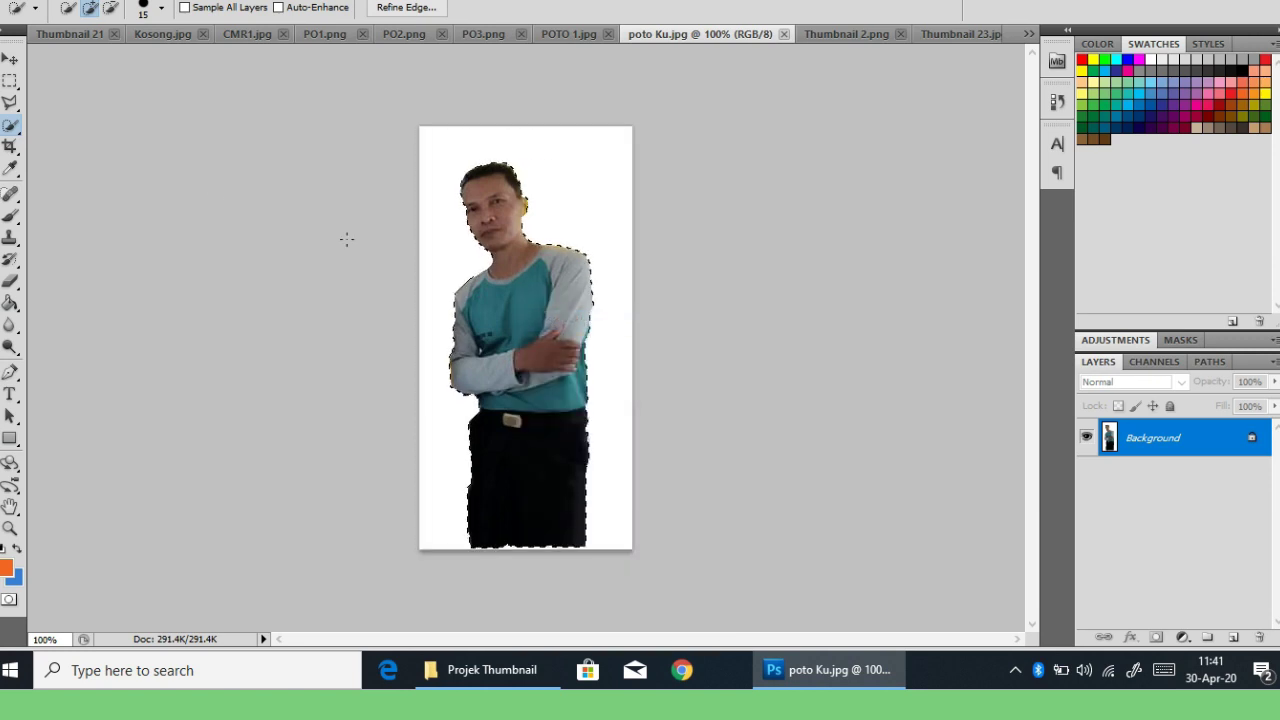
Copy the selected man into Kosong.jpg, scale him to 182.39% width and 145.97% height, and place him in the canvas's lower right.
left_click_drag(447, 313, 191, 83)
left_click_drag(163, 37, 693, 402)
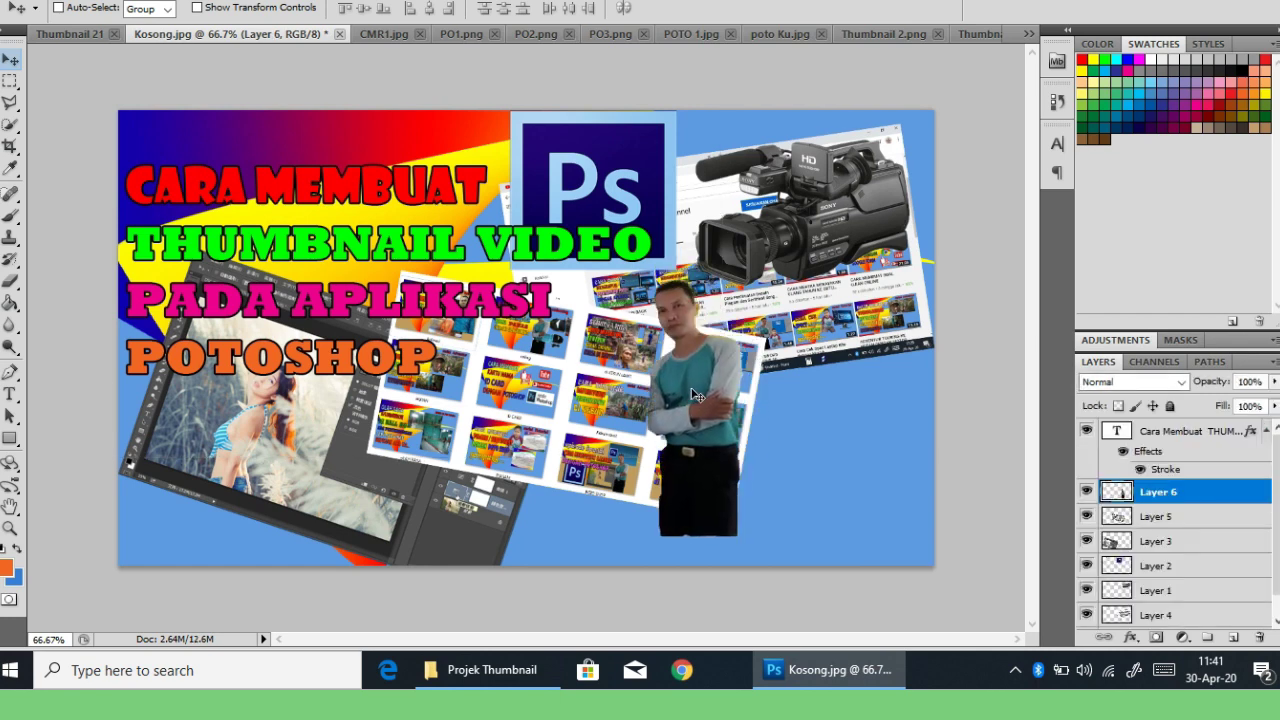
key("ctrl+t")
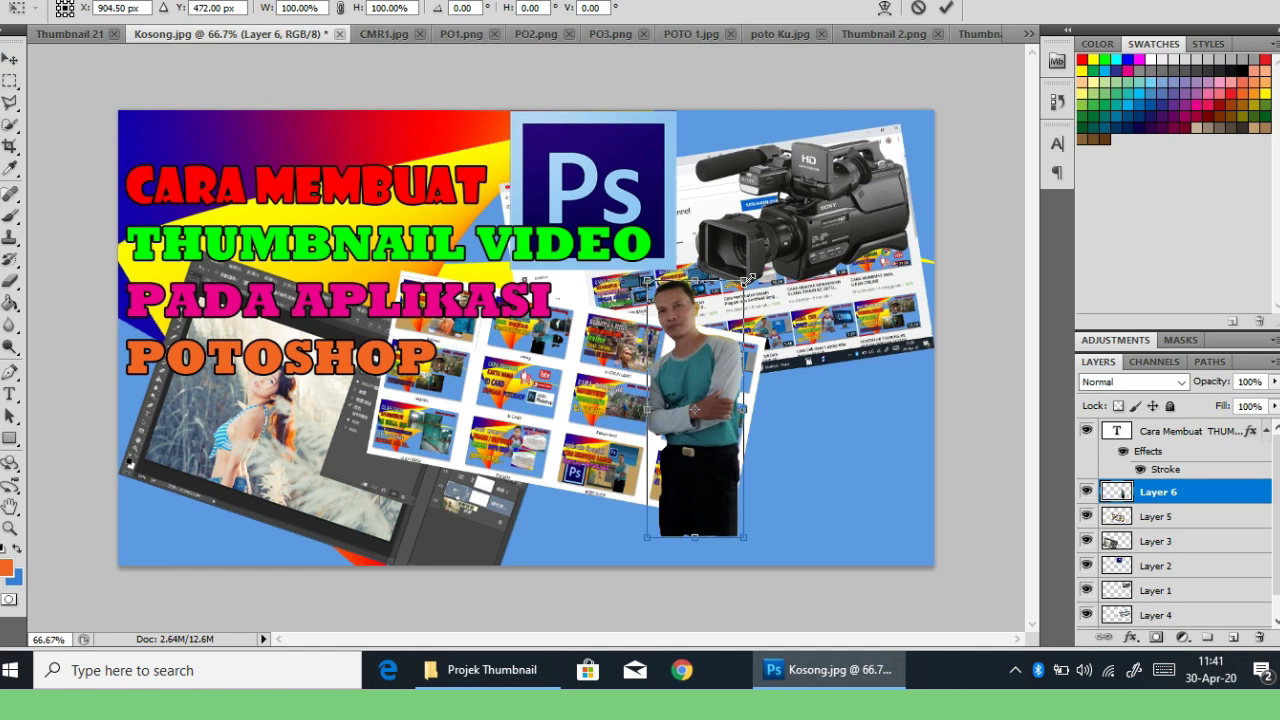
left_click_drag(746, 280, 764, 228)
left_click_drag(764, 382, 828, 382)
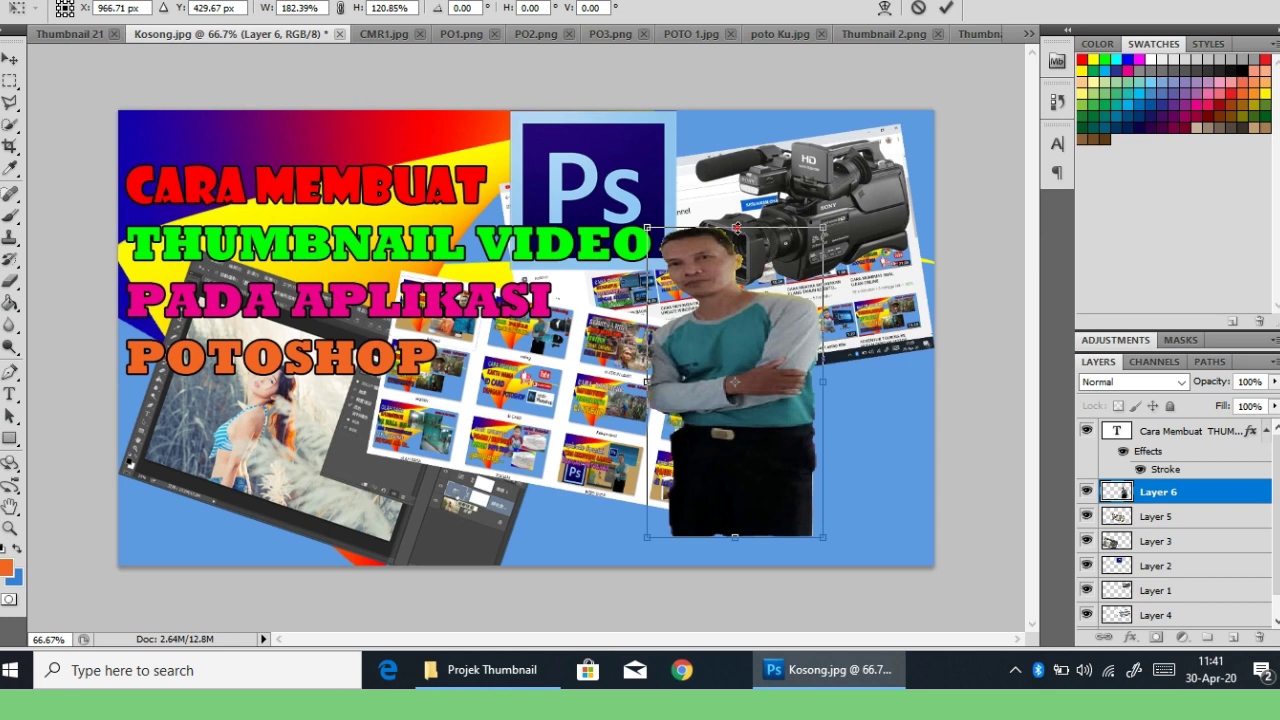
left_click_drag(737, 227, 737, 165)
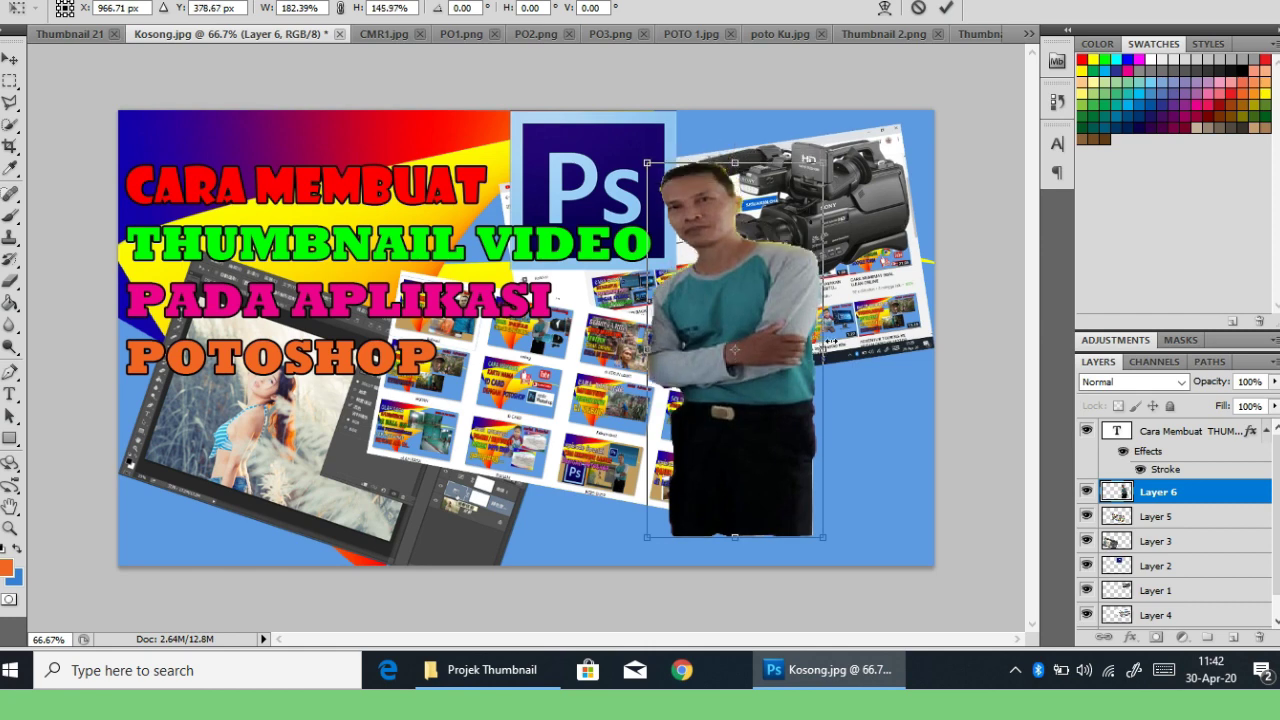
left_click_drag(746, 326, 846, 378)
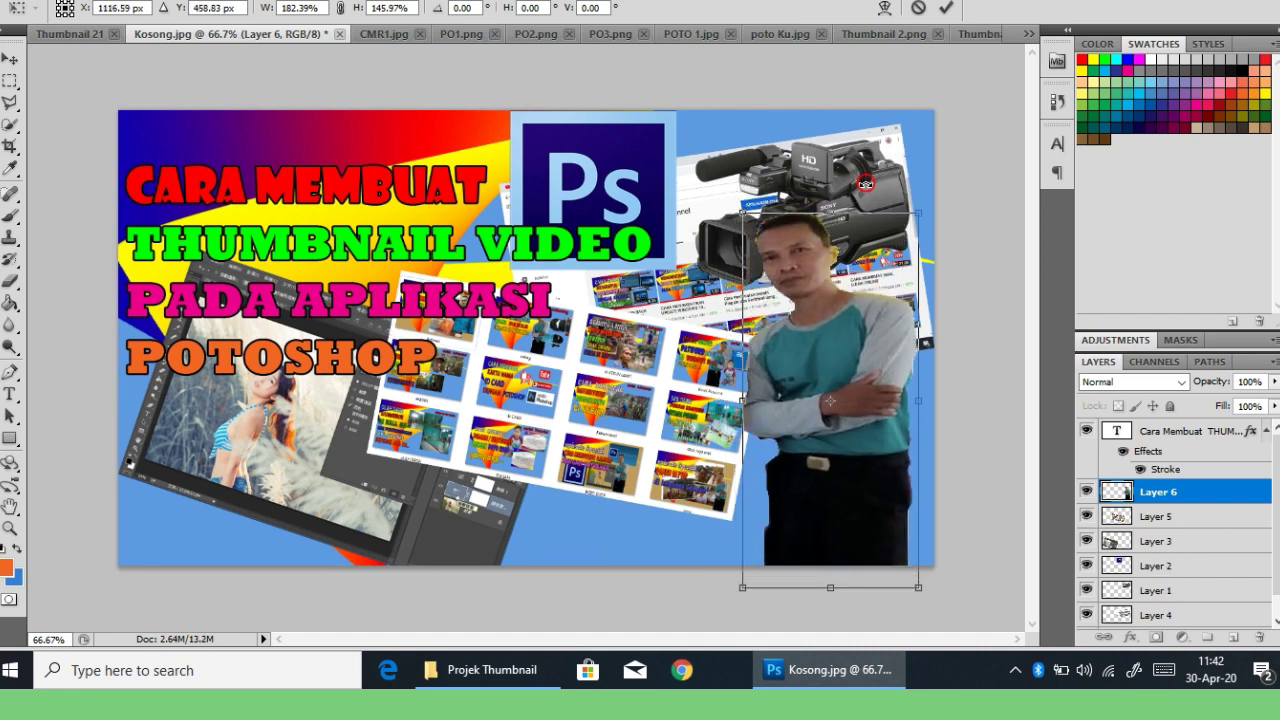
key("Return")
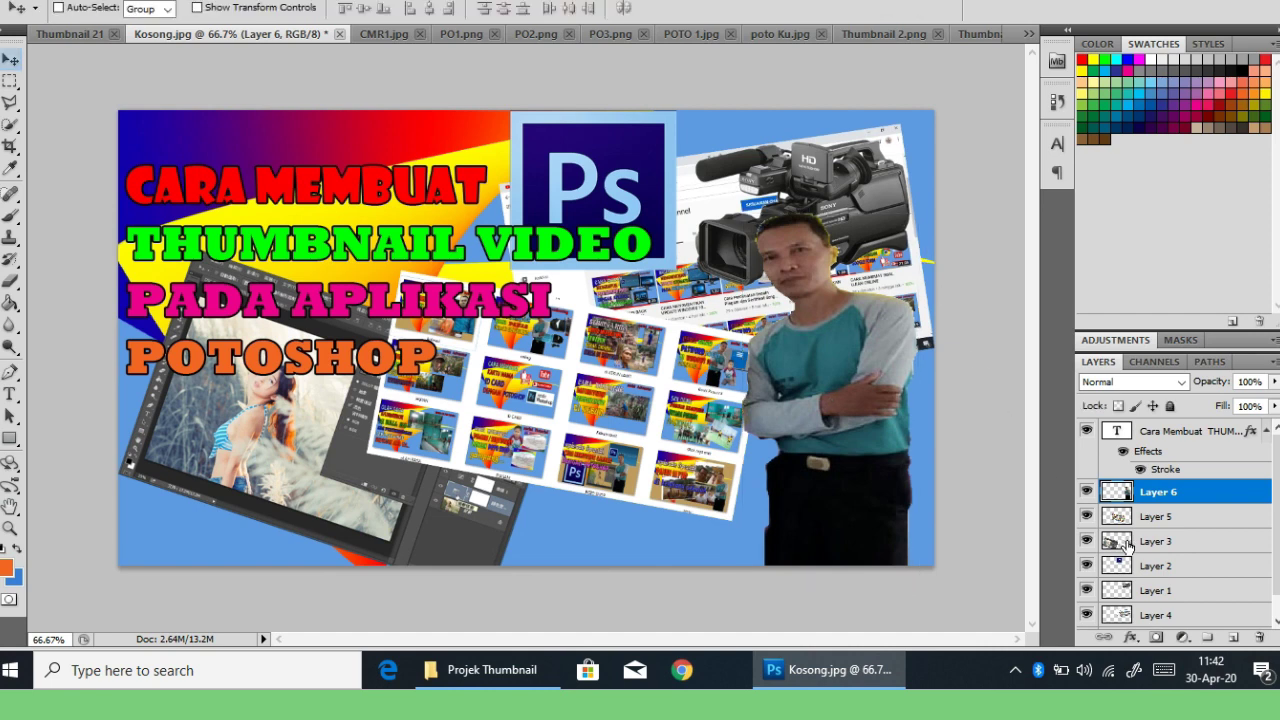
Bring the camera layer above the Ps logo layer and move the camera up and left so it overlaps the logo.
left_click(1150, 592)
left_click_drag(840, 234, 805, 208)
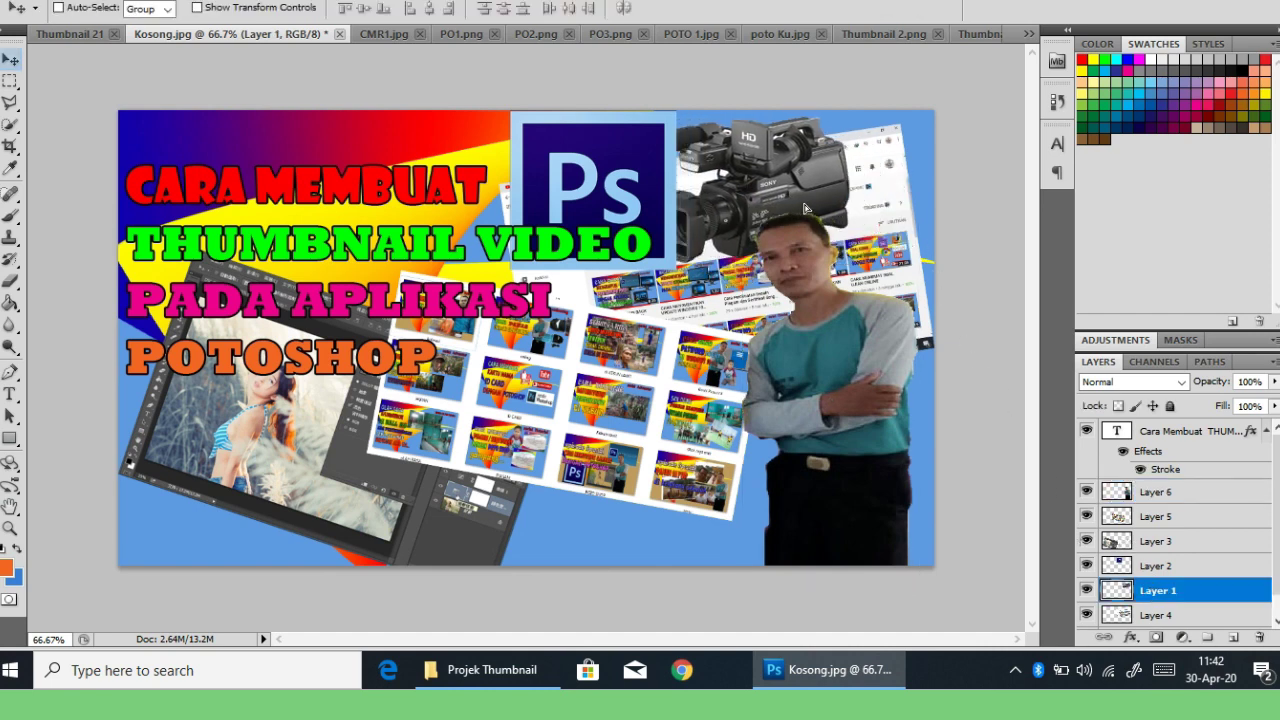
left_click_drag(1153, 590, 1150, 566)
mouse_move(750, 200)
left_mouse_down()
mouse_move(706, 185)
mouse_move(739, 186)
left_mouse_up()
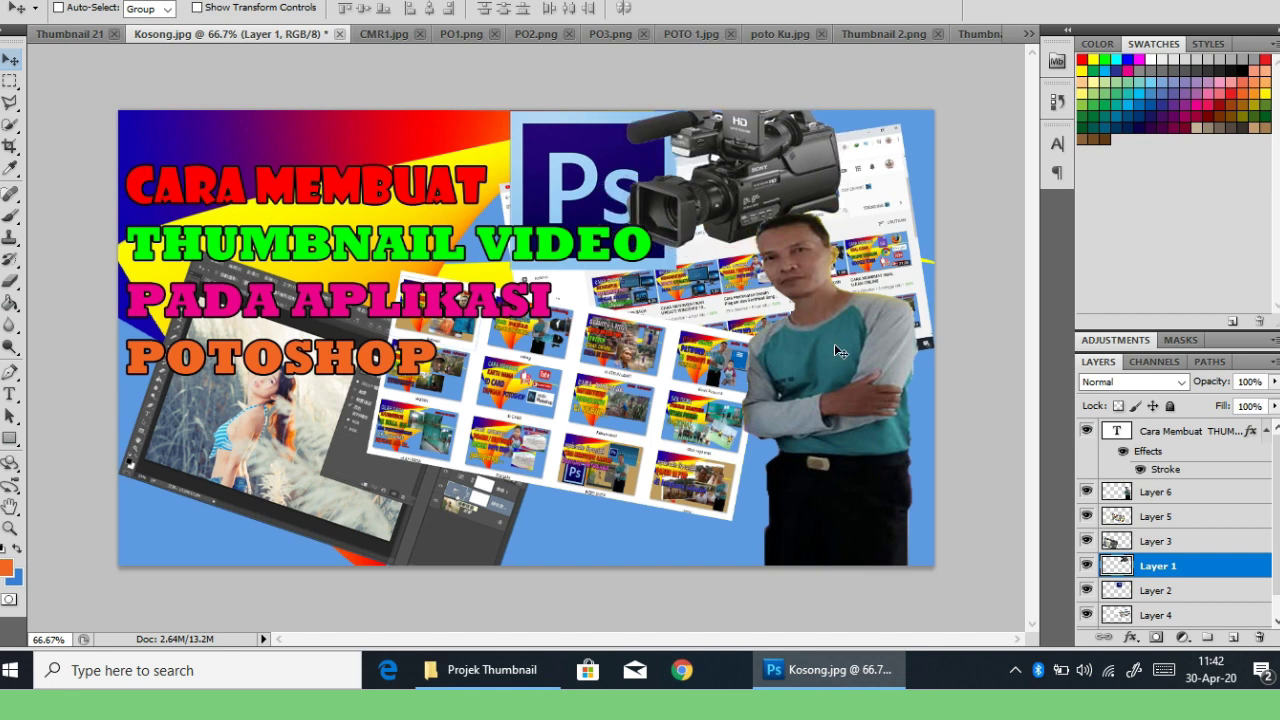
Move the man's layer up and slightly right so that his head stands beside the camera.
left_click(1150, 492)
left_click_drag(875, 470, 887, 397)
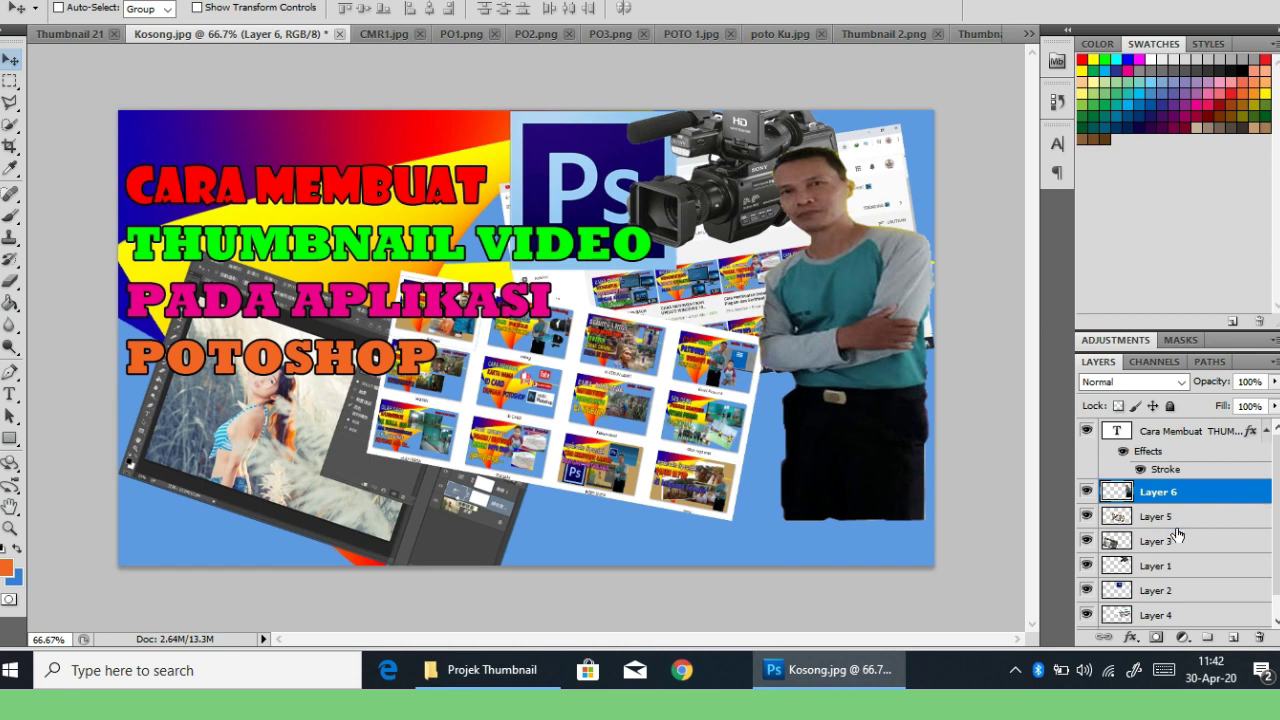
Recolour the last title word, POTOSHOP, black.
left_click(1177, 431)
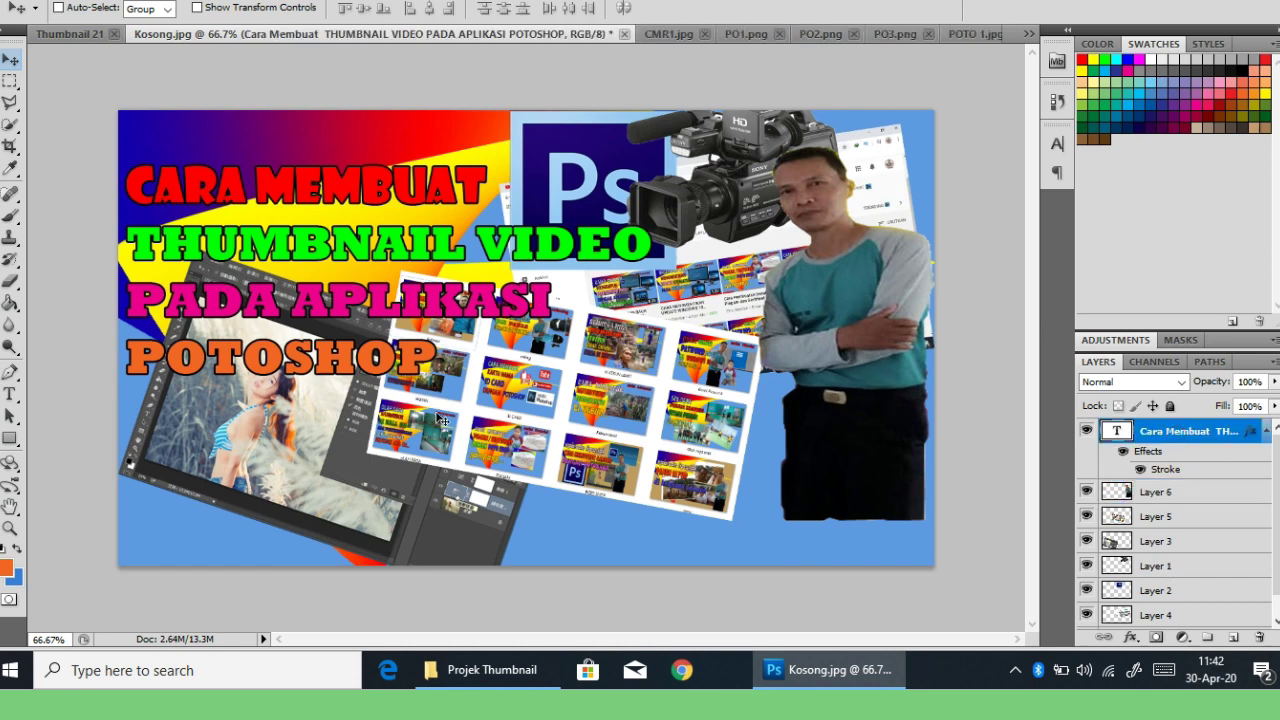
left_click(10, 394)
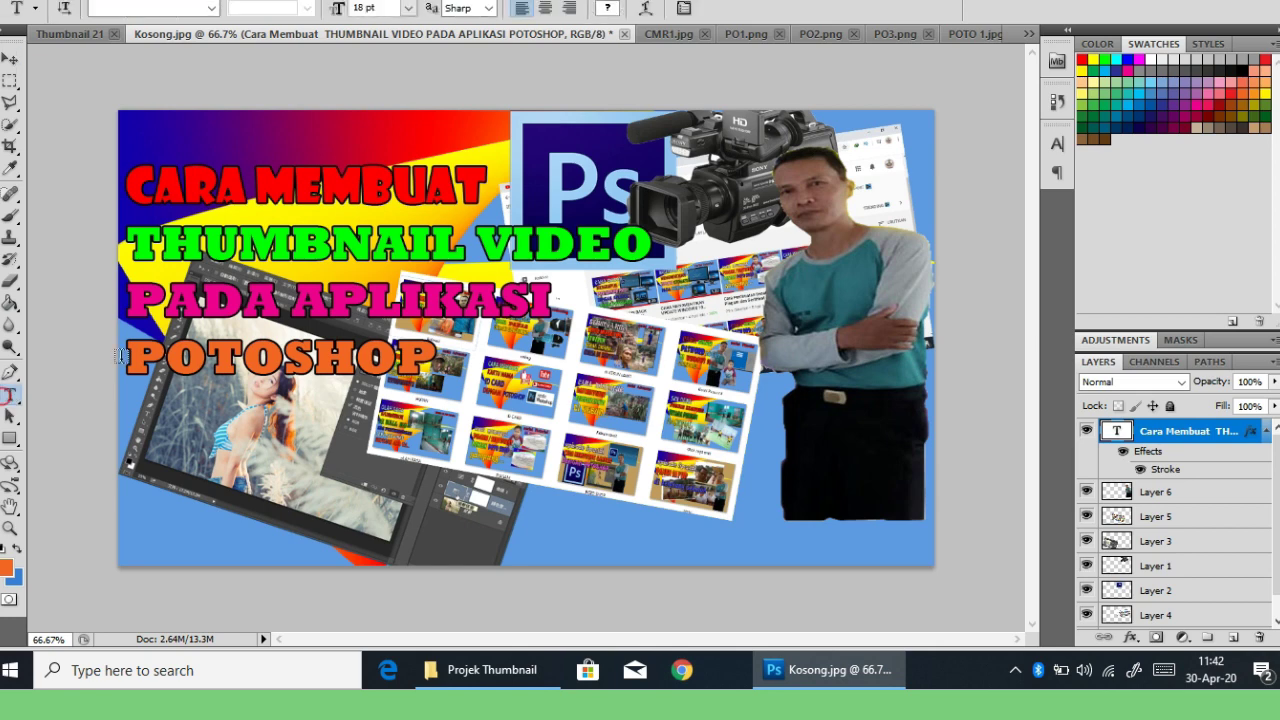
left_click_drag(133, 357, 440, 358)
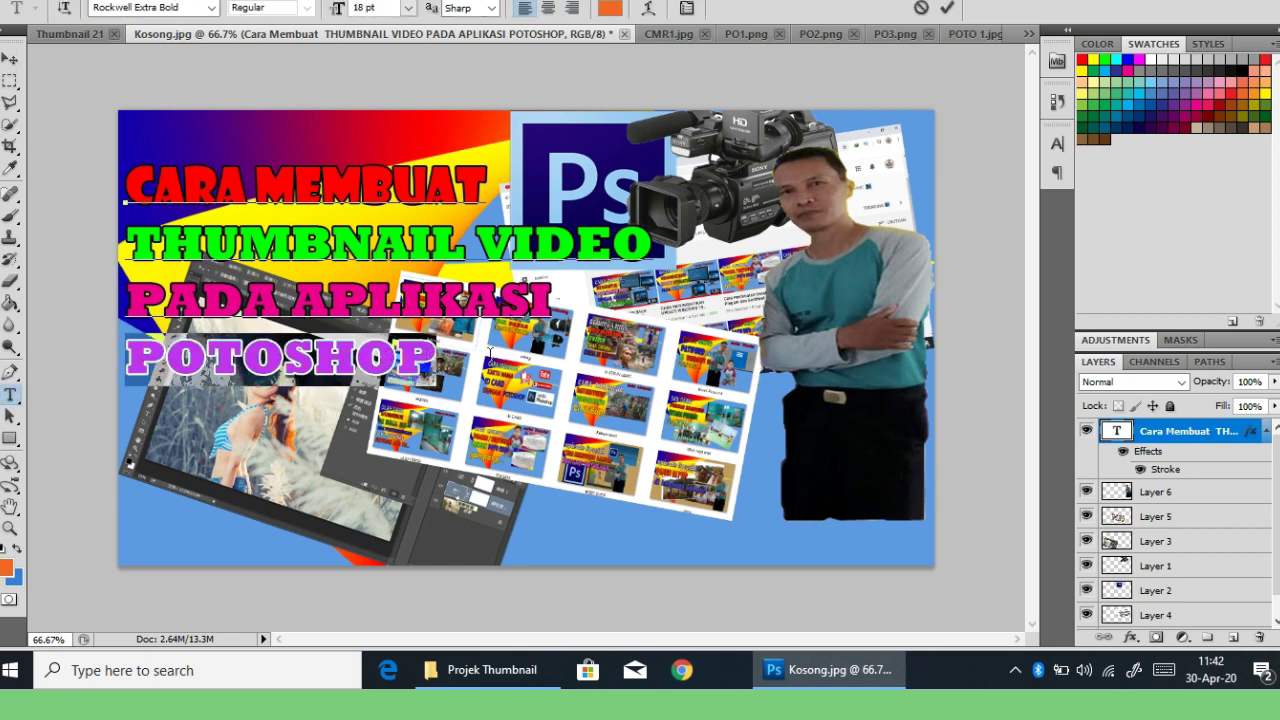
left_click(1247, 69)
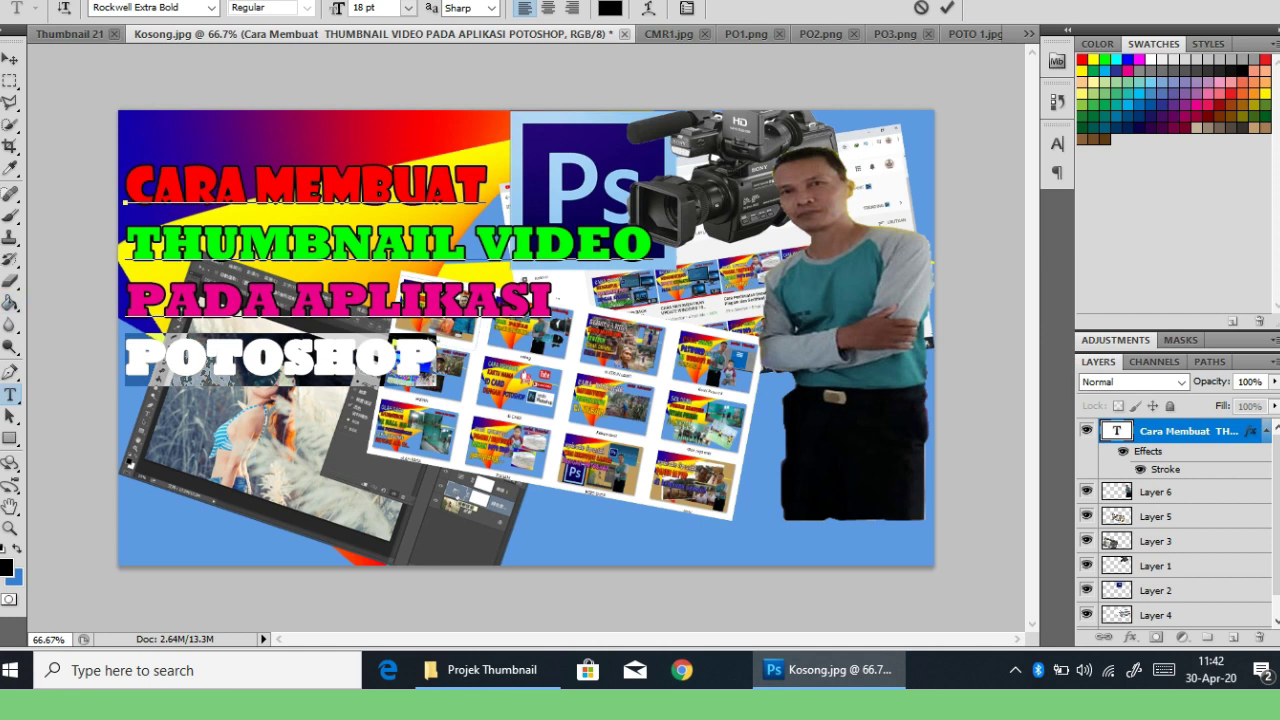
left_click(10, 59)
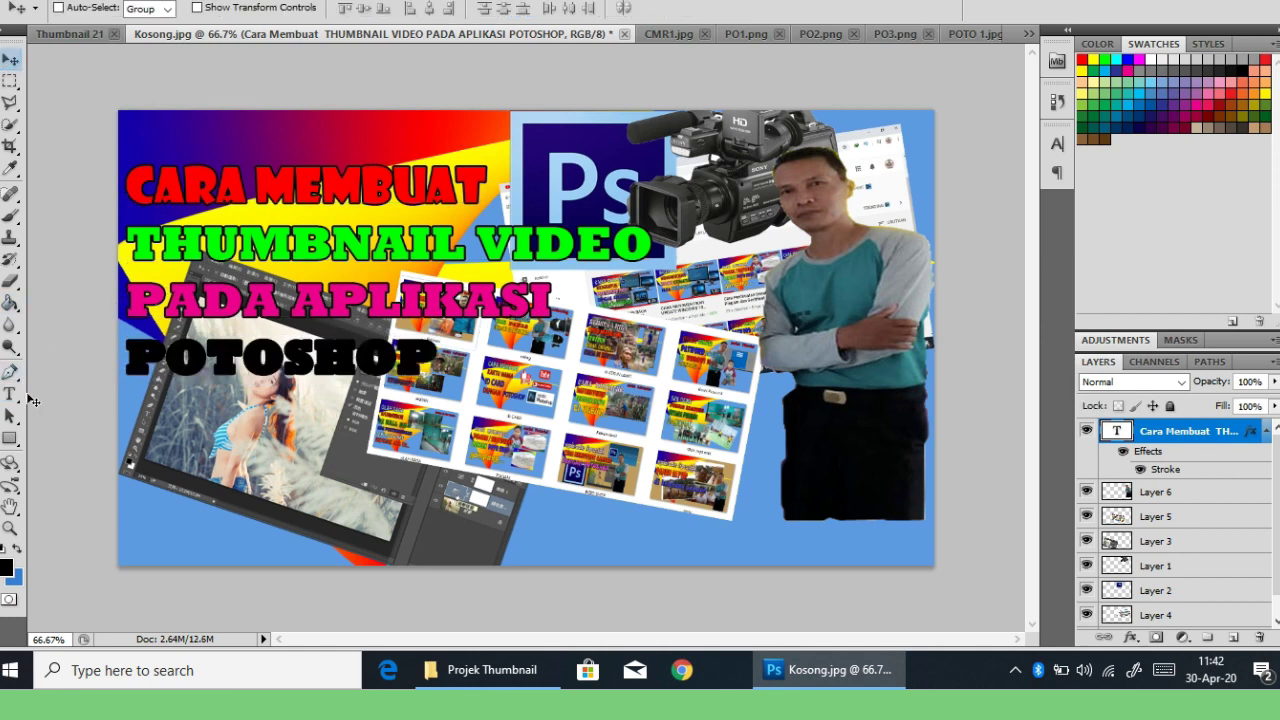
Recolour the title word POTOSHOP light blue.
left_click(10, 394)
left_click_drag(122, 362, 436, 362)
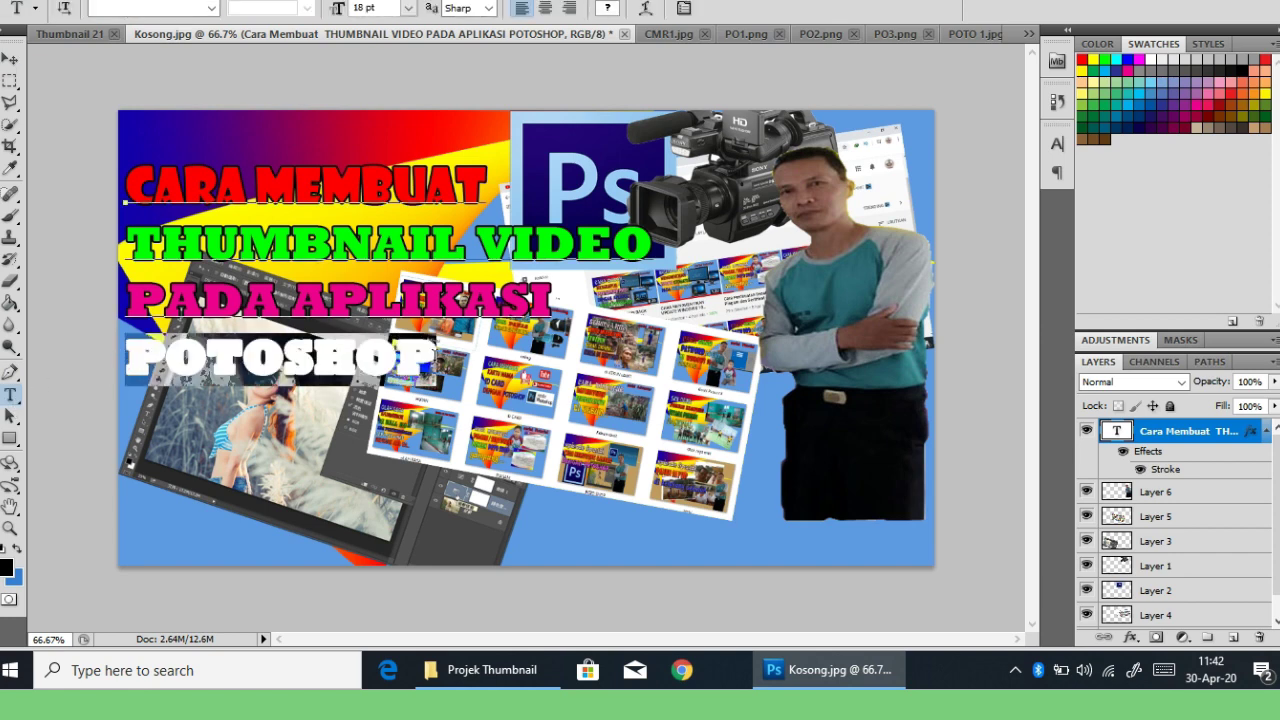
left_click(1116, 62)
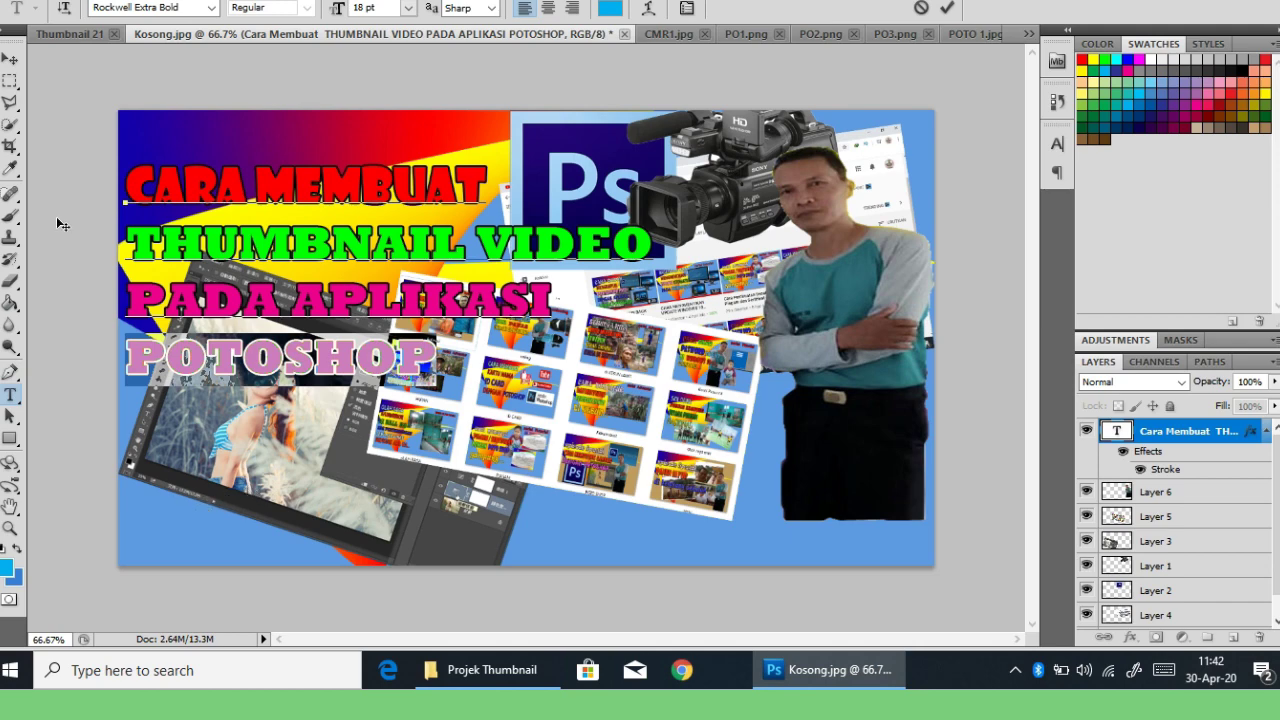
left_click(10, 58)
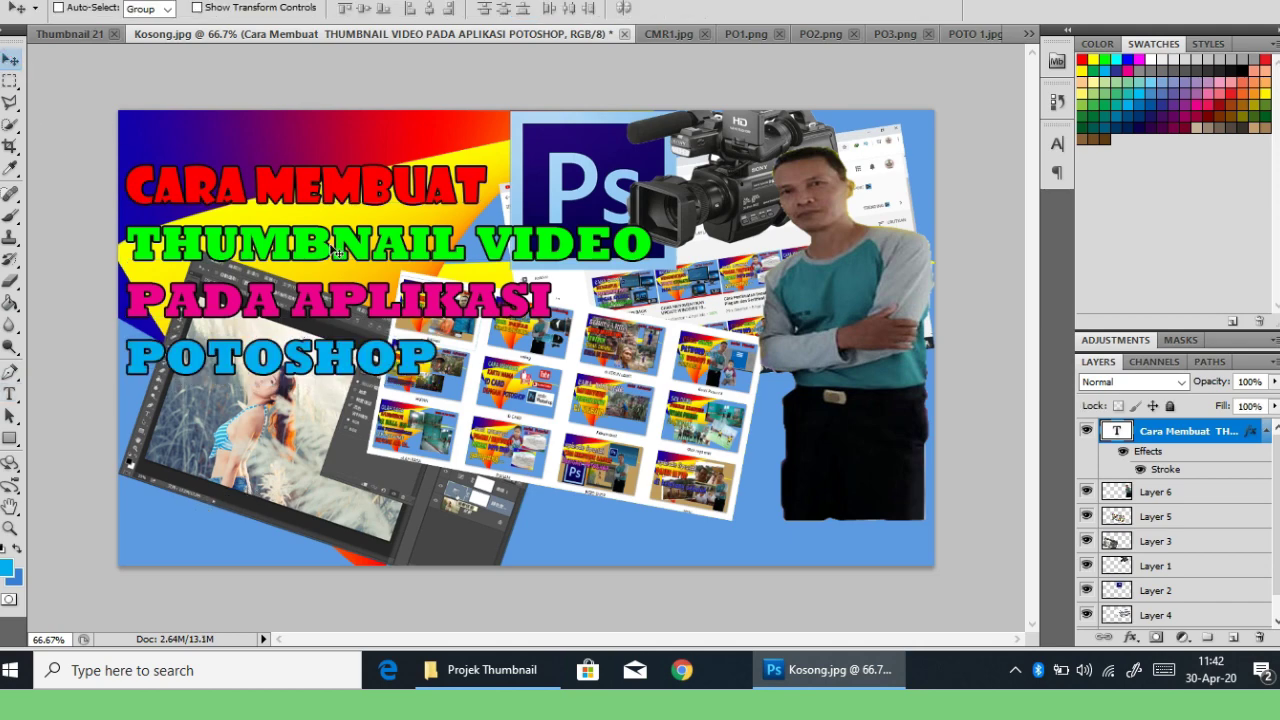
Move the title slightly right and down, and shift the man's layer a little to the left.
mouse_move(301, 193)
left_mouse_down()
mouse_move(351, 251)
mouse_move(308, 308)
mouse_move(305, 345)
mouse_move(328, 207)
mouse_move(310, 212)
left_mouse_up()
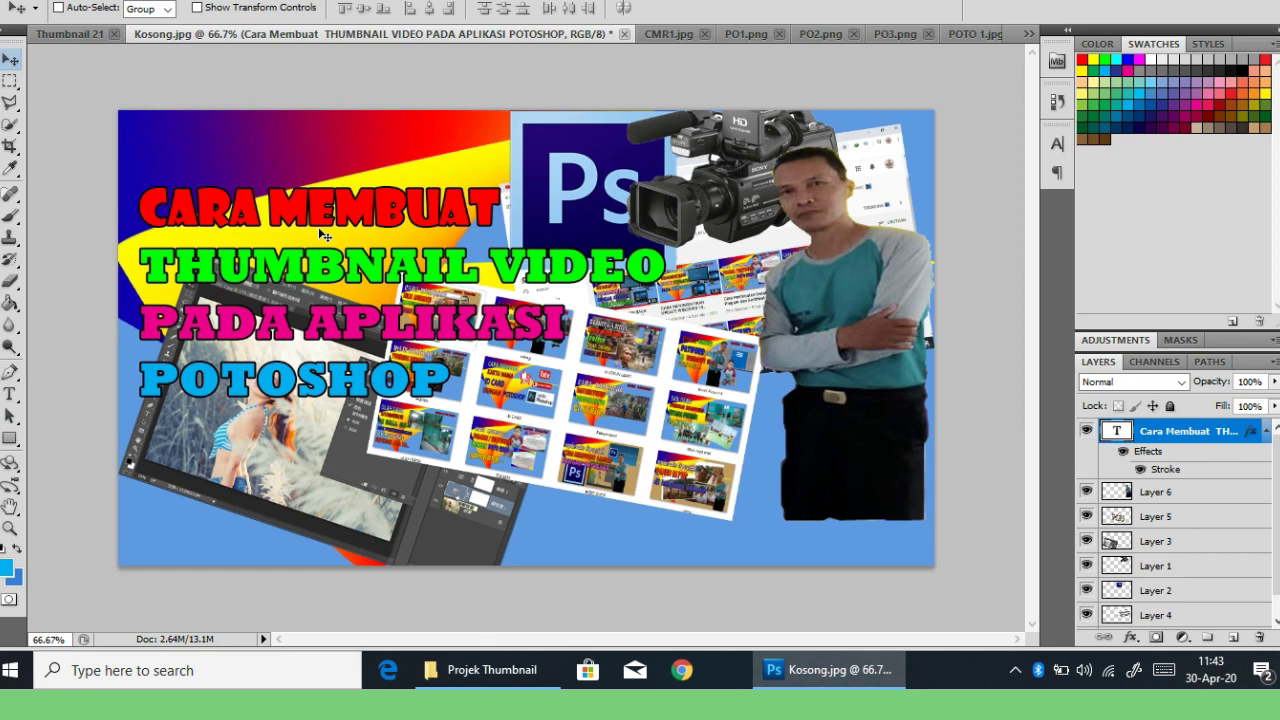
left_click_drag(358, 226, 347, 223)
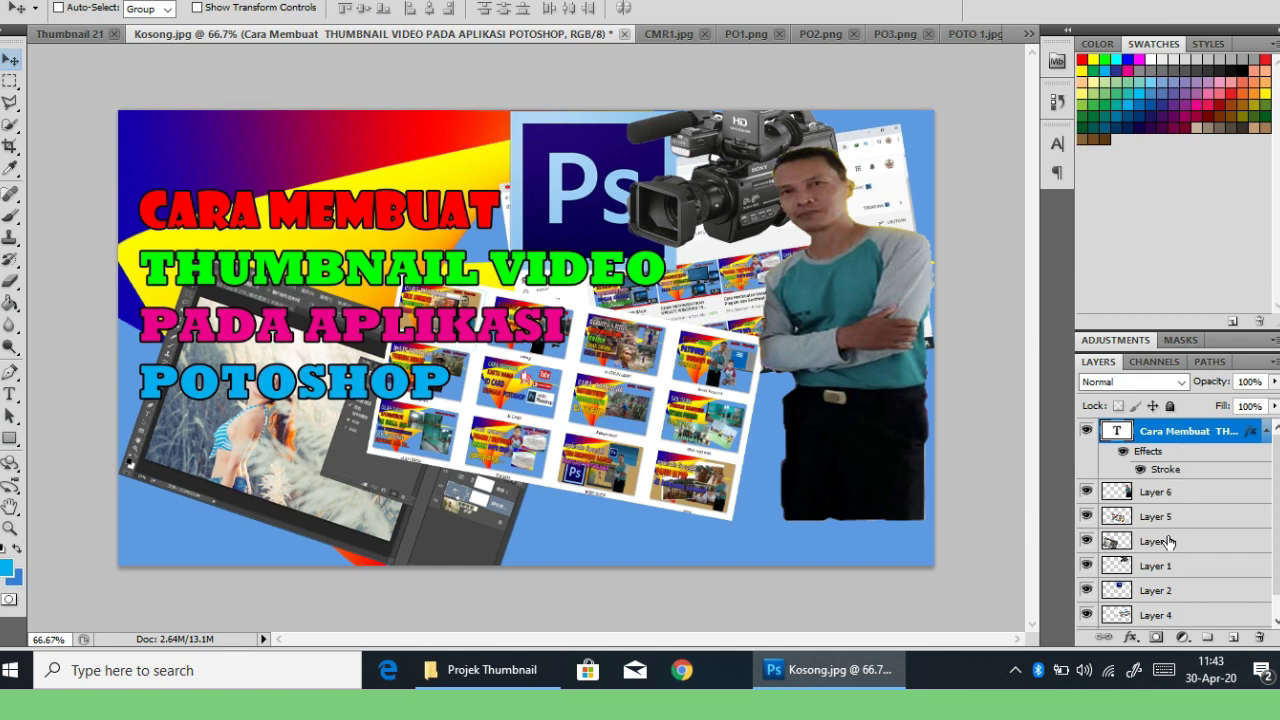
left_click(1160, 492)
left_click_drag(875, 329, 841, 336)
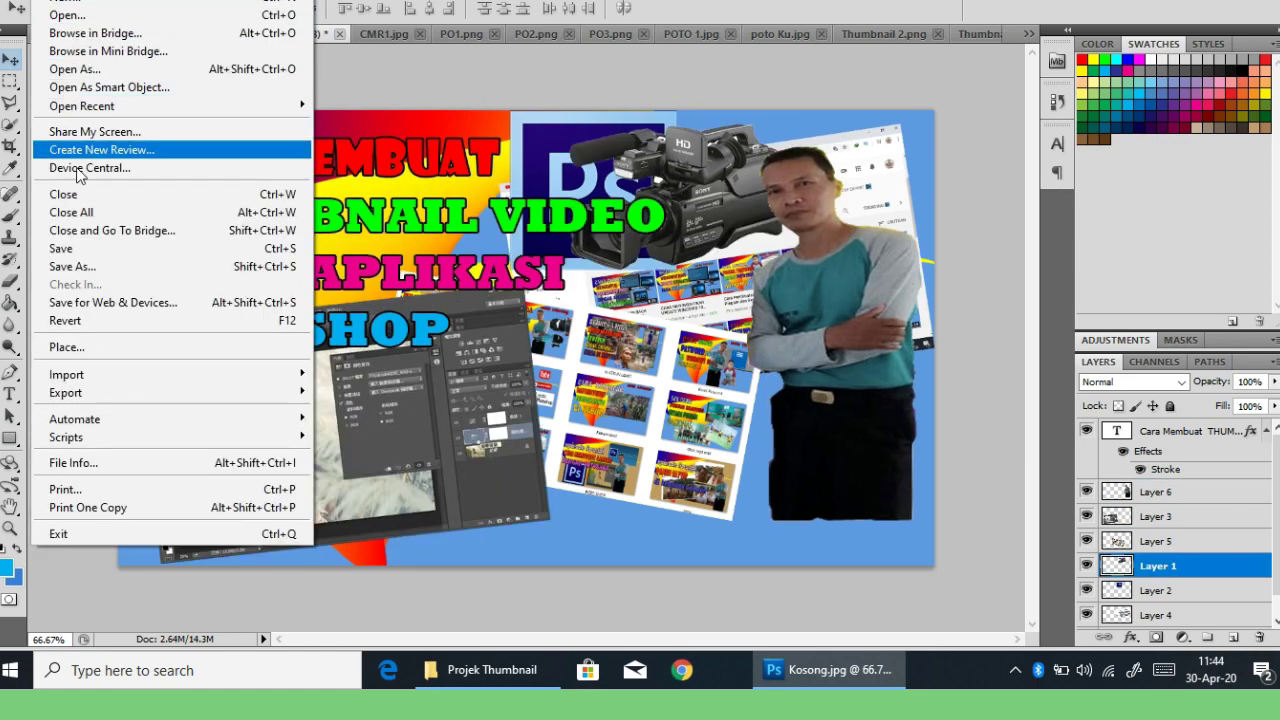
Start saving the design under a new name in the Projek Thumbnail folder of the Pictures library.
left_click(88, 266)
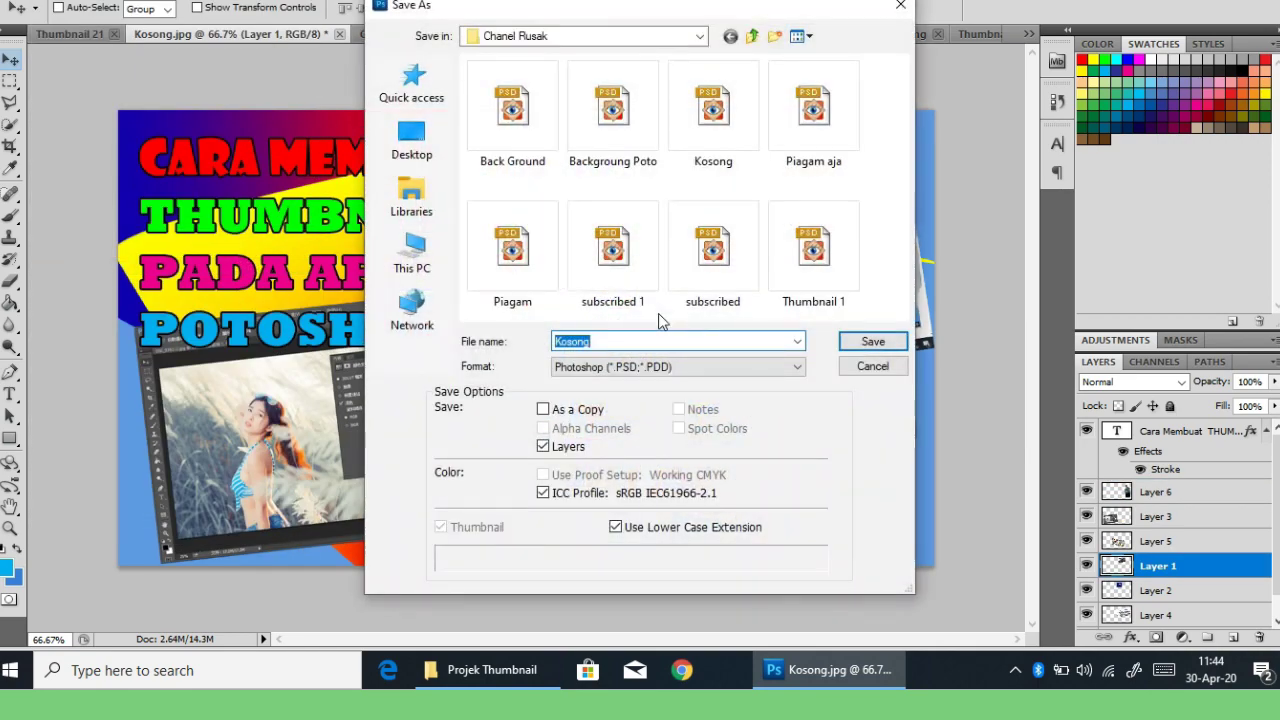
left_click(410, 205)
double_click(728, 133)
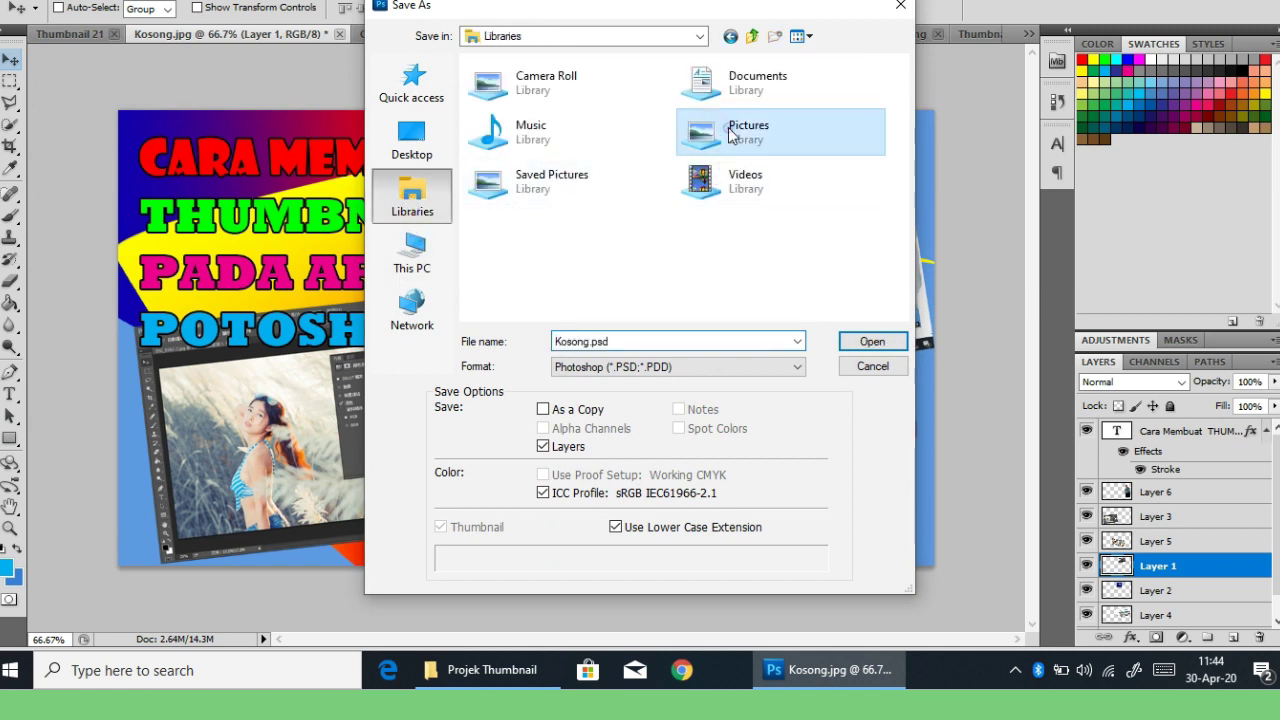
double_click(608, 120)
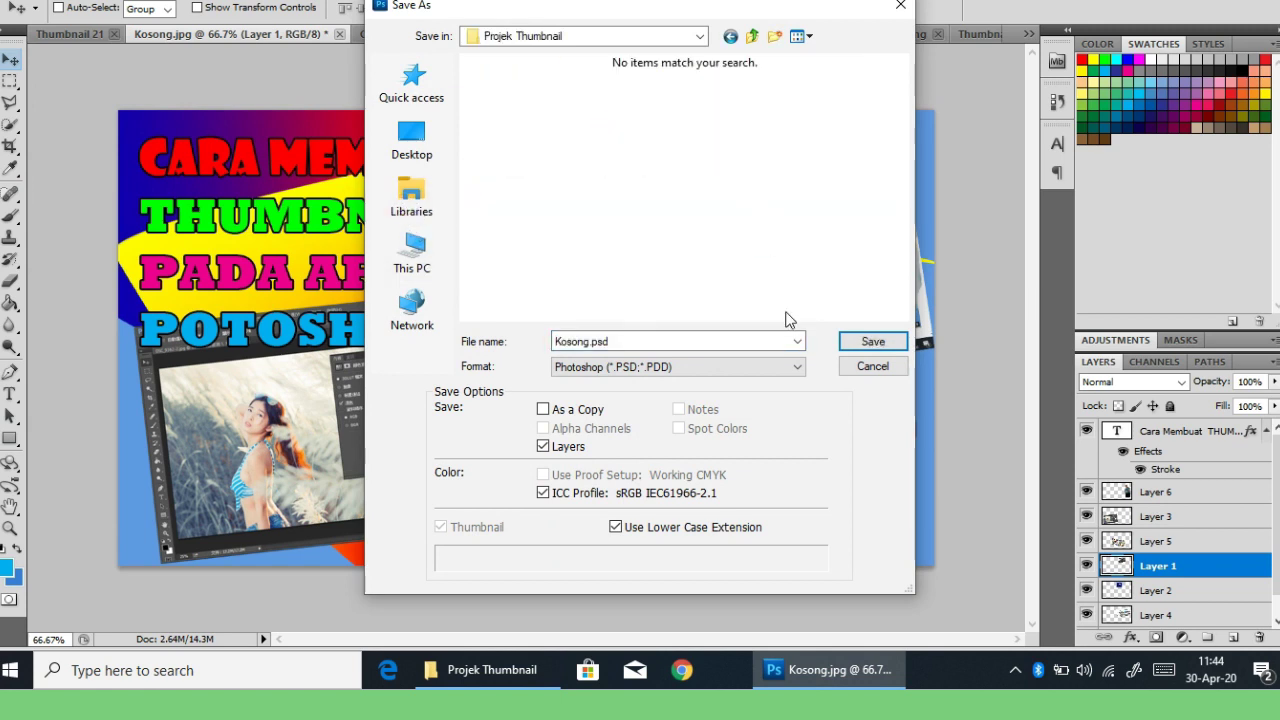
left_click(797, 342)
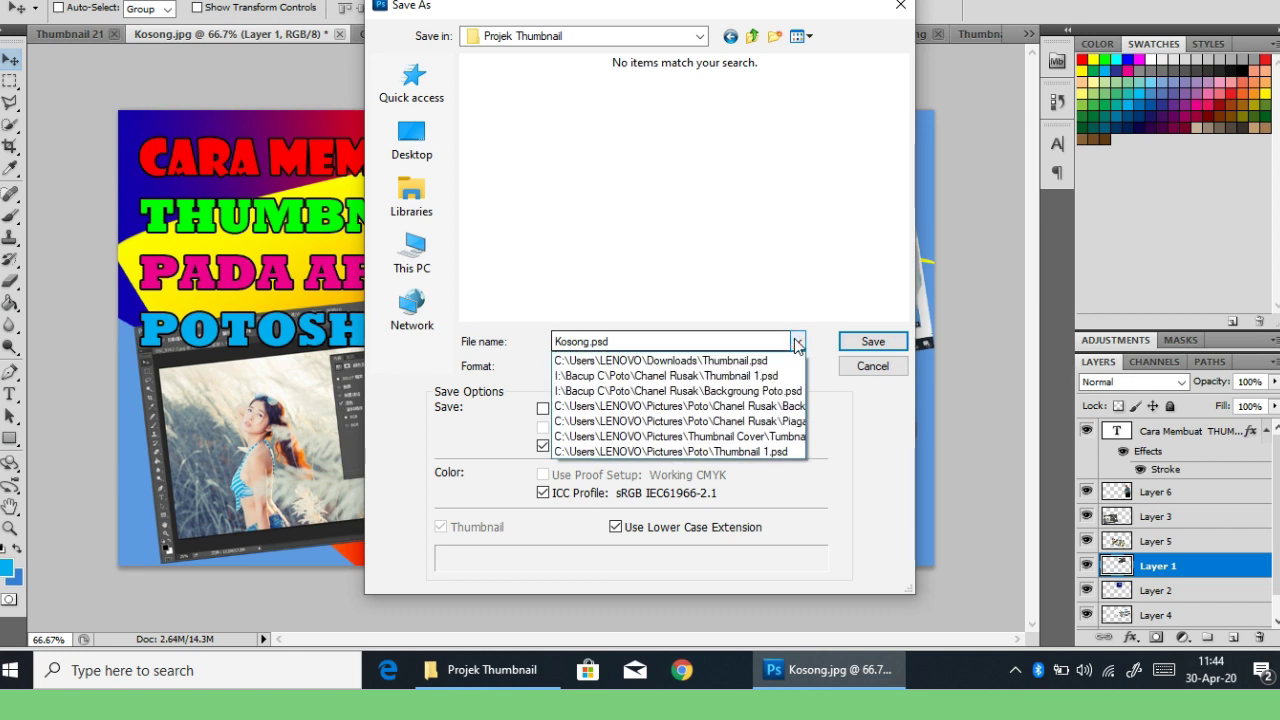
key("Down")
key("Down")
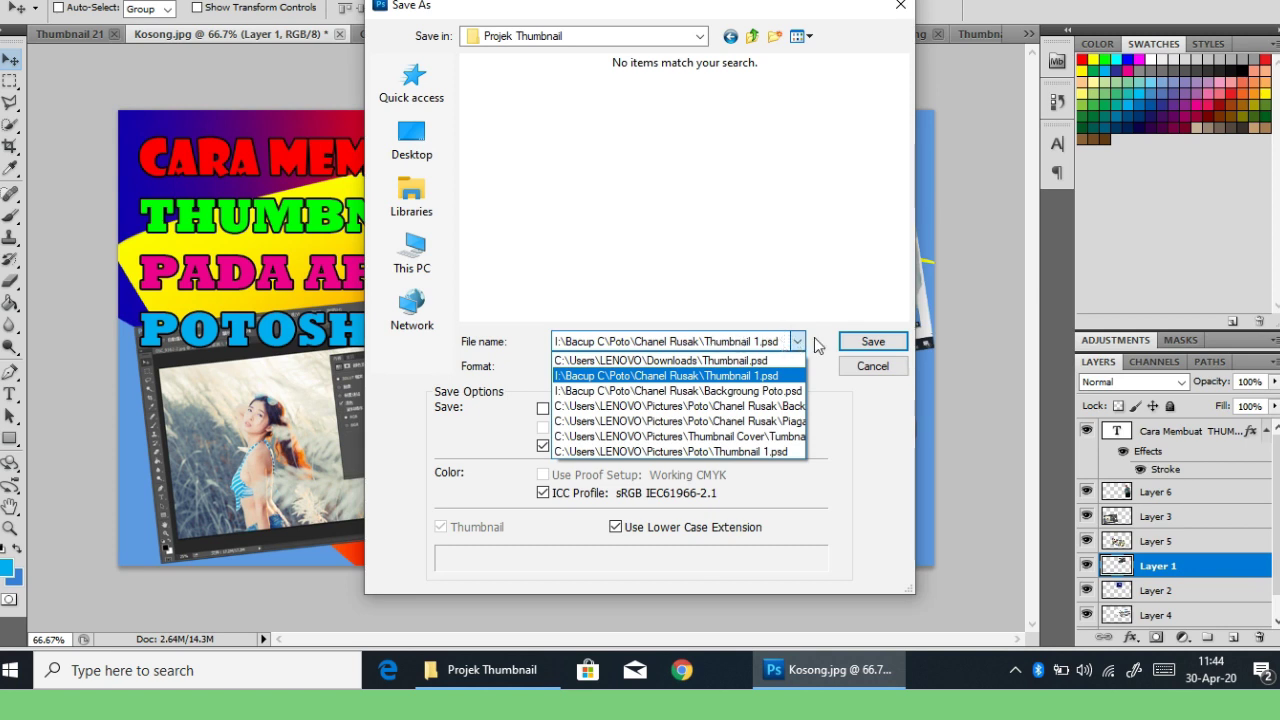
left_click(798, 344)
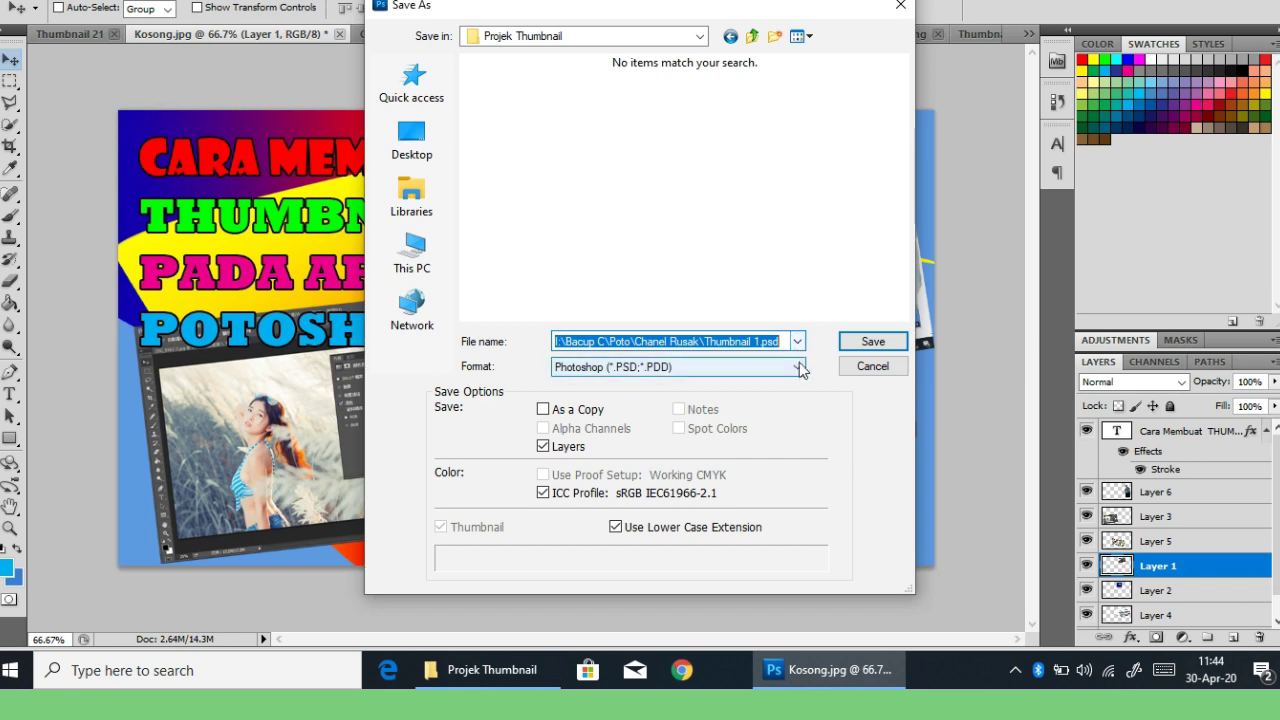
Save the design as a JPEG copy named thumbnail 20, keeping the default JPEG options.
left_click(798, 366)
left_click(606, 495)
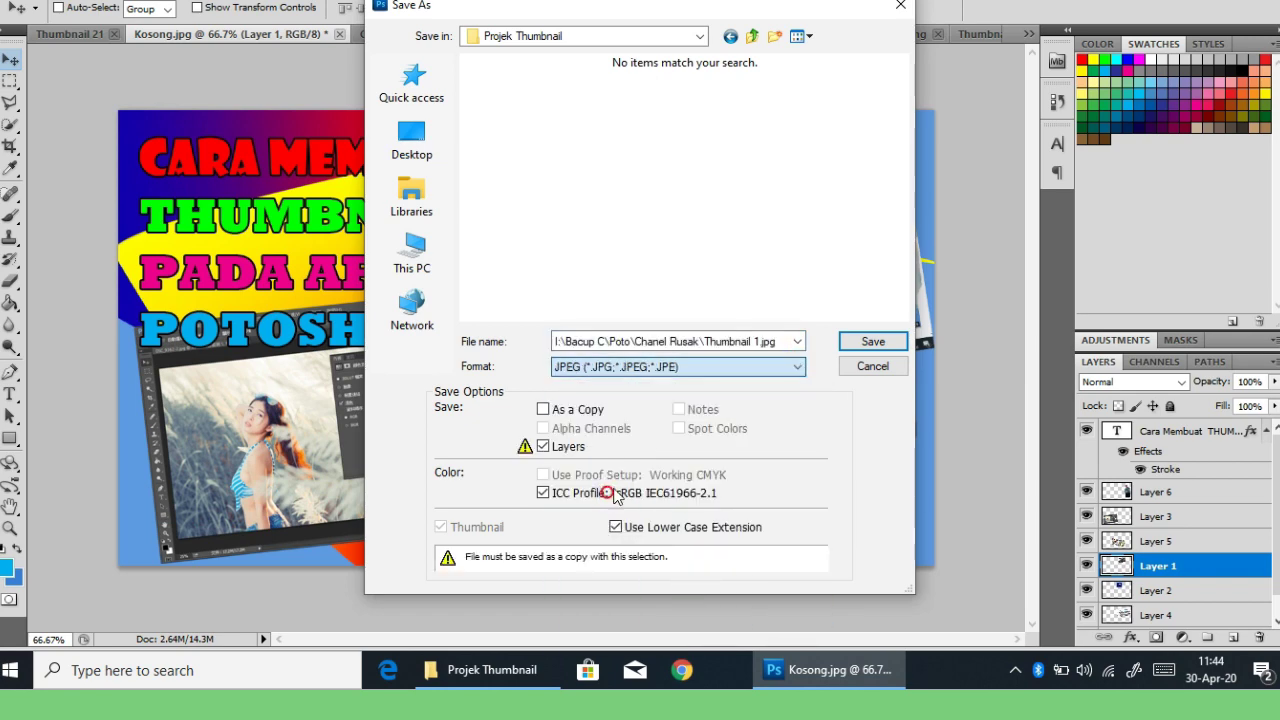
triple_click(703, 341)
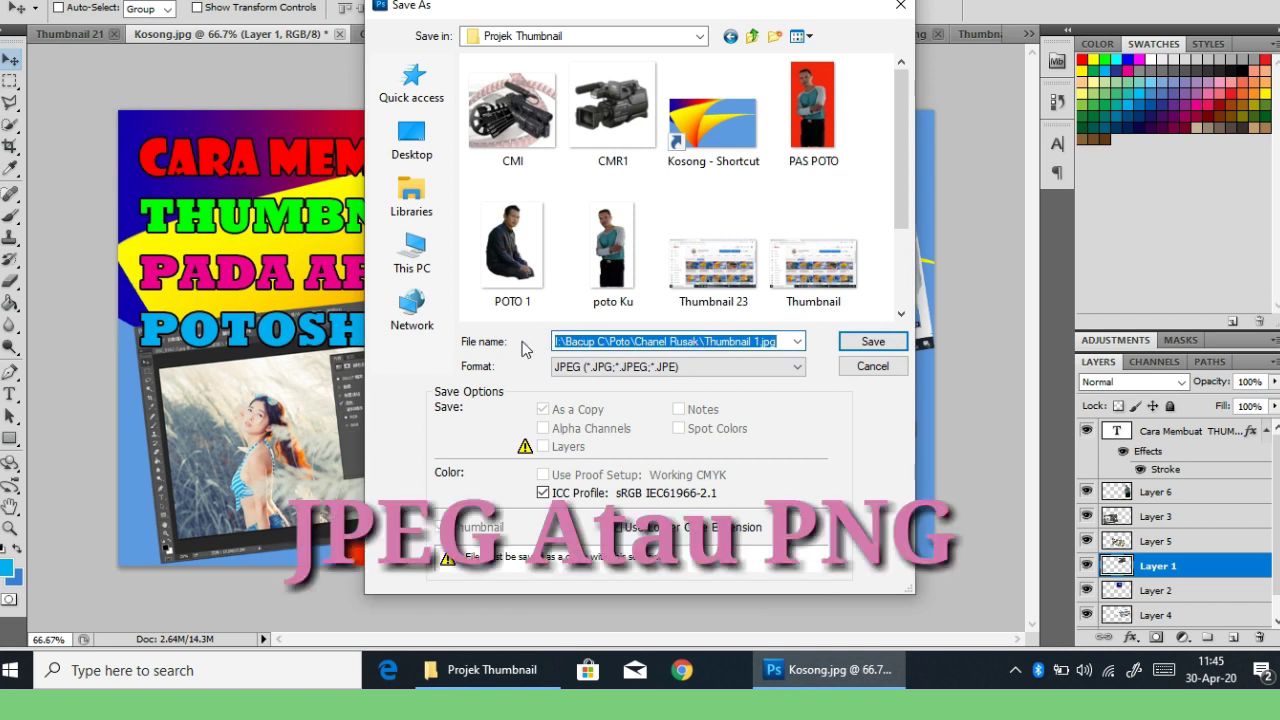
key("BackSpace")
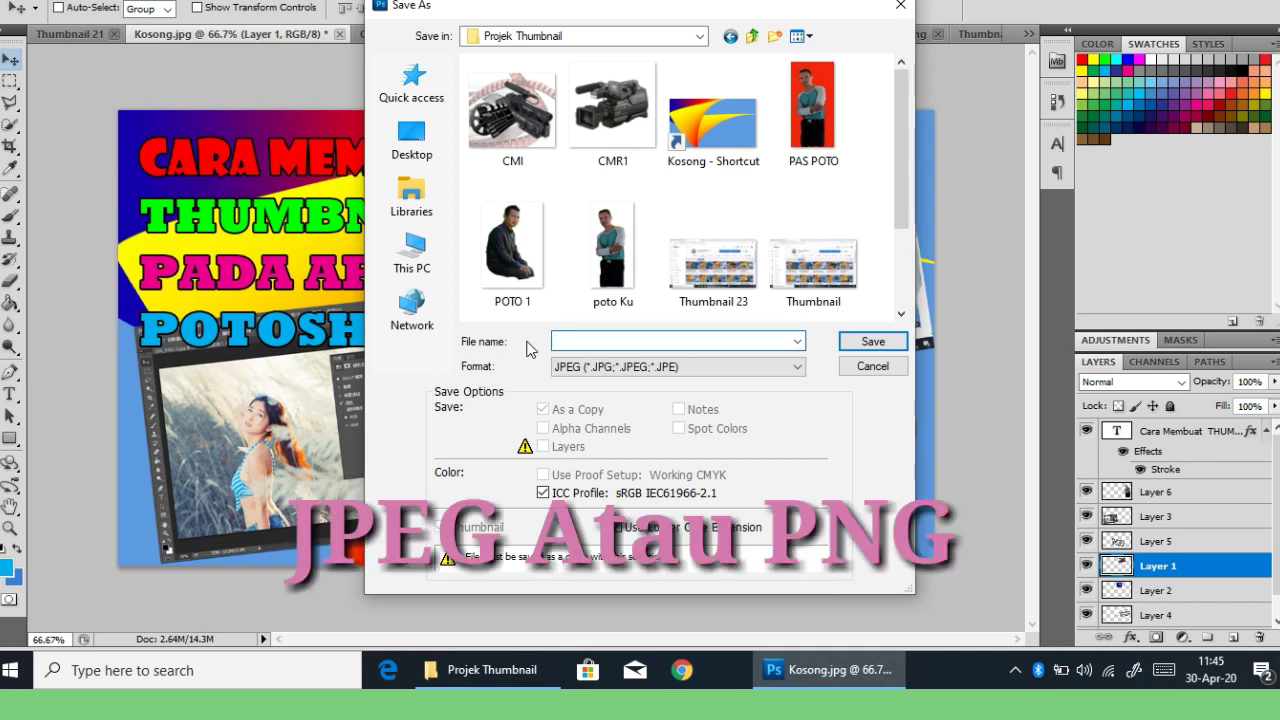
type("thumbna")
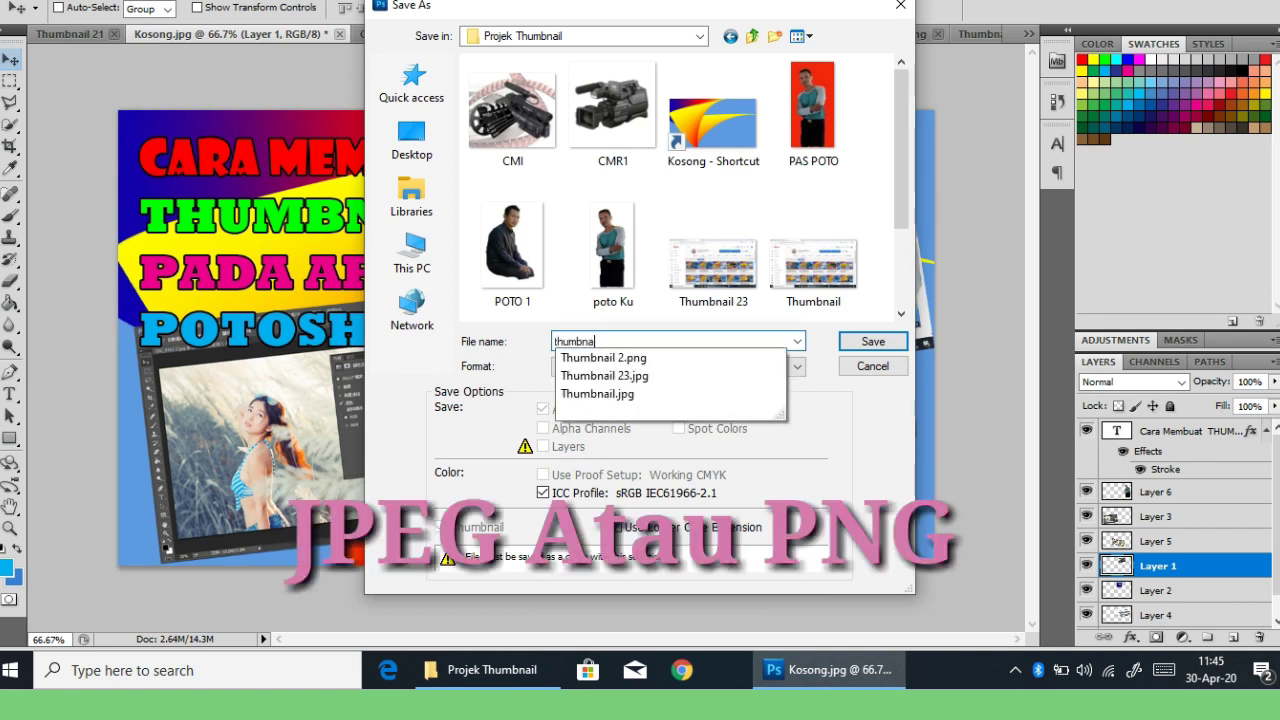
type("il 20")
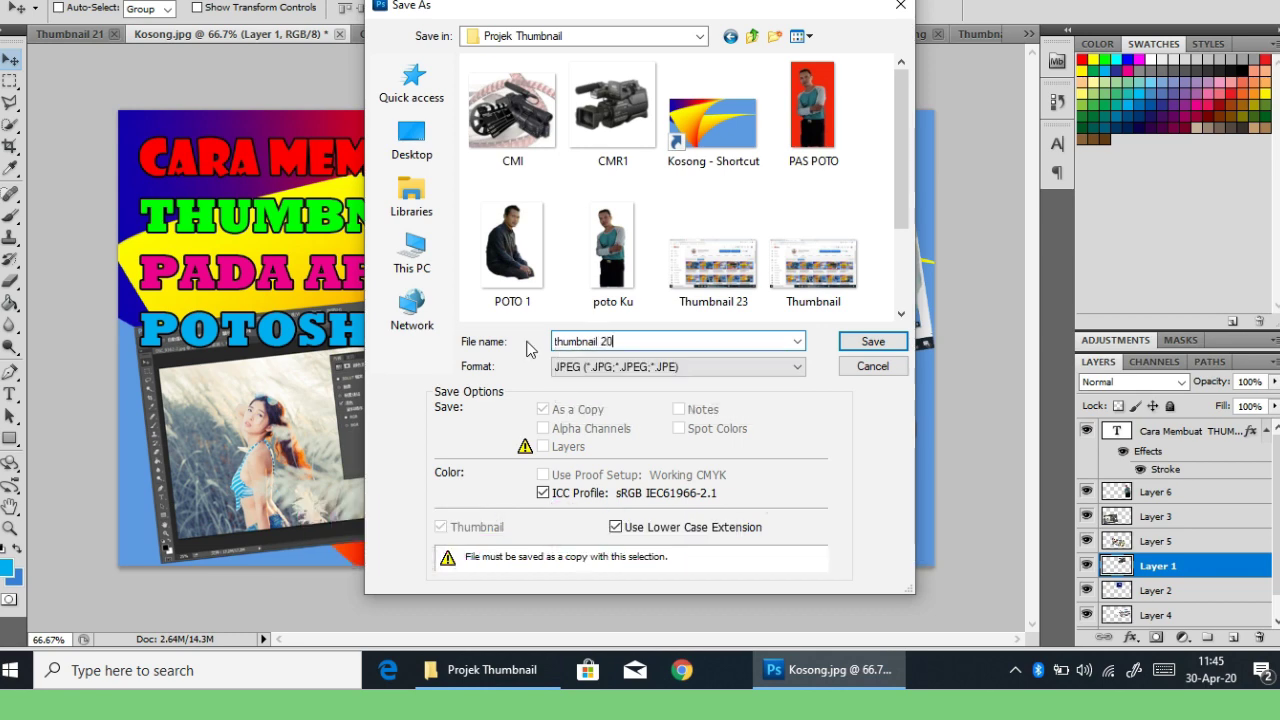
left_click(867, 344)
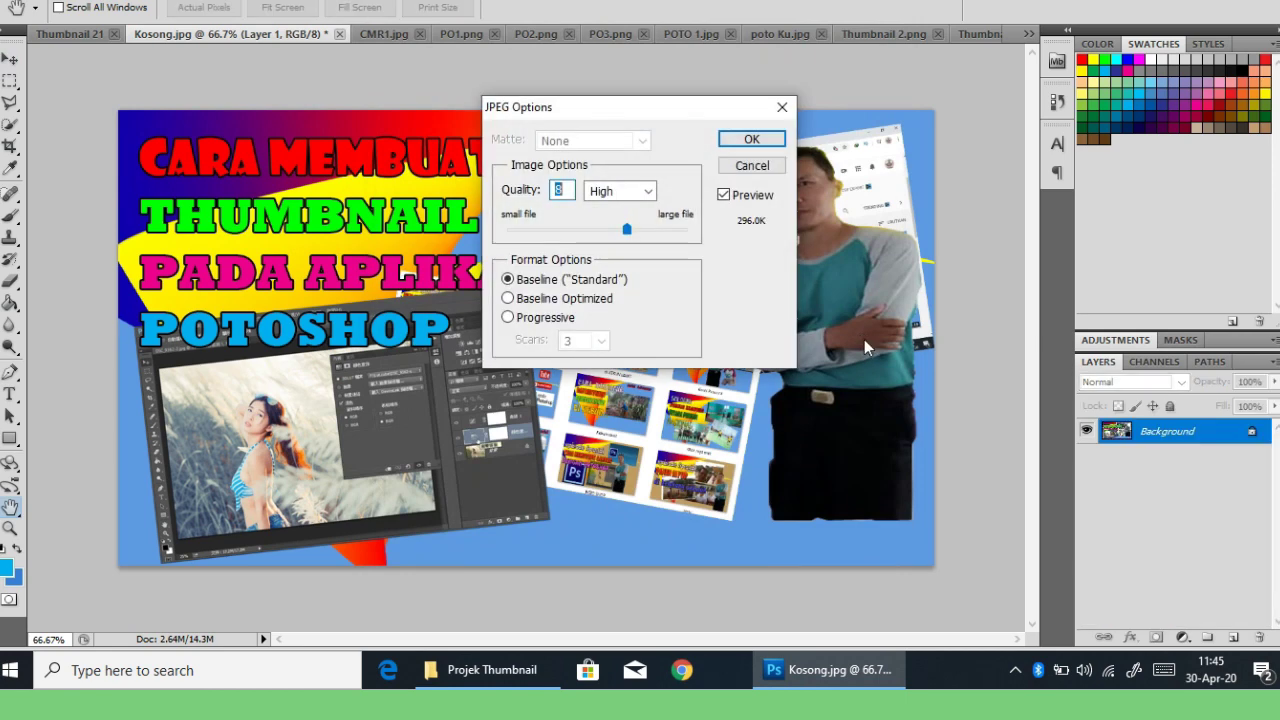
left_click(752, 139)
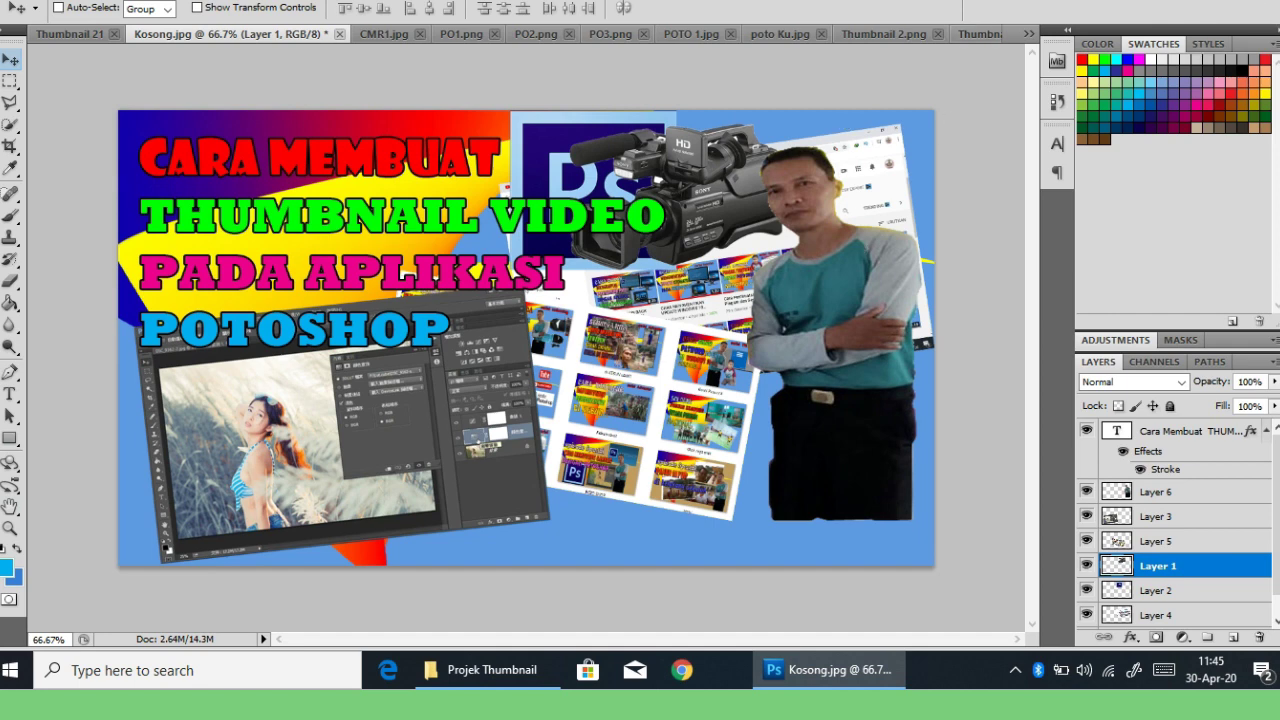
Quit Photoshop without saving the changes to Kosong.jpg and Thumbnail 21.
key("ctrl+q")
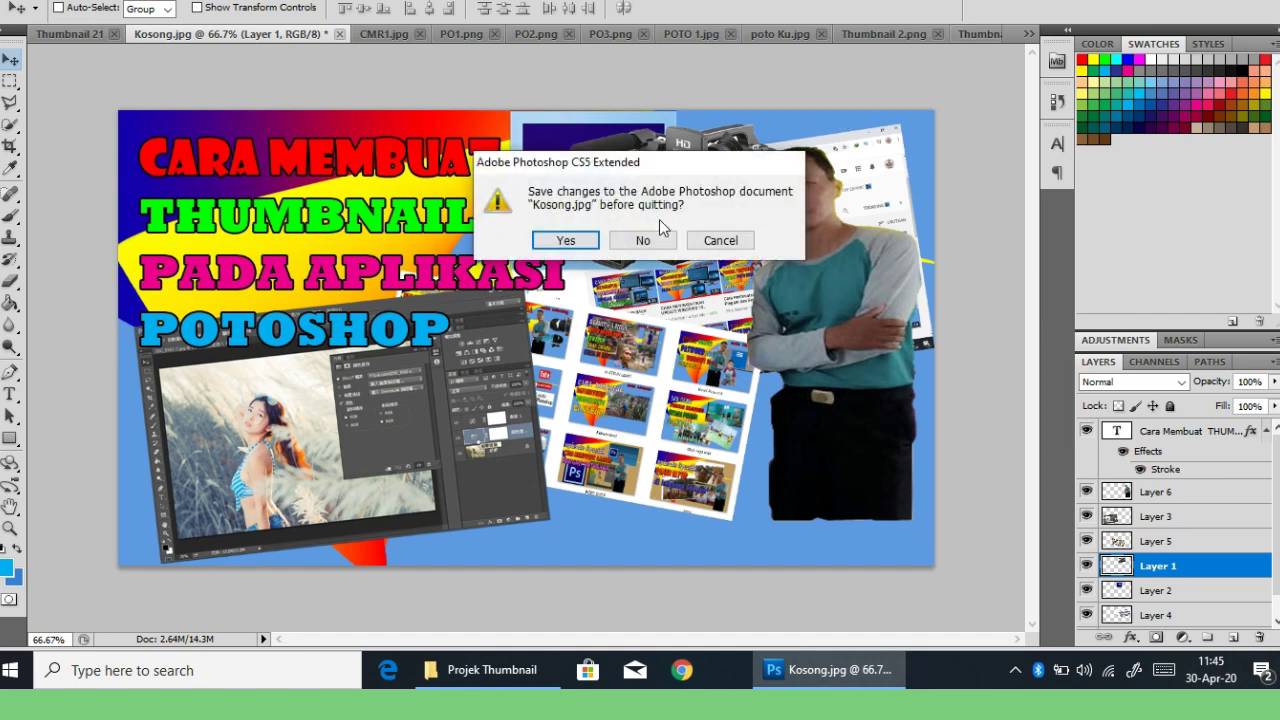
left_click(643, 241)
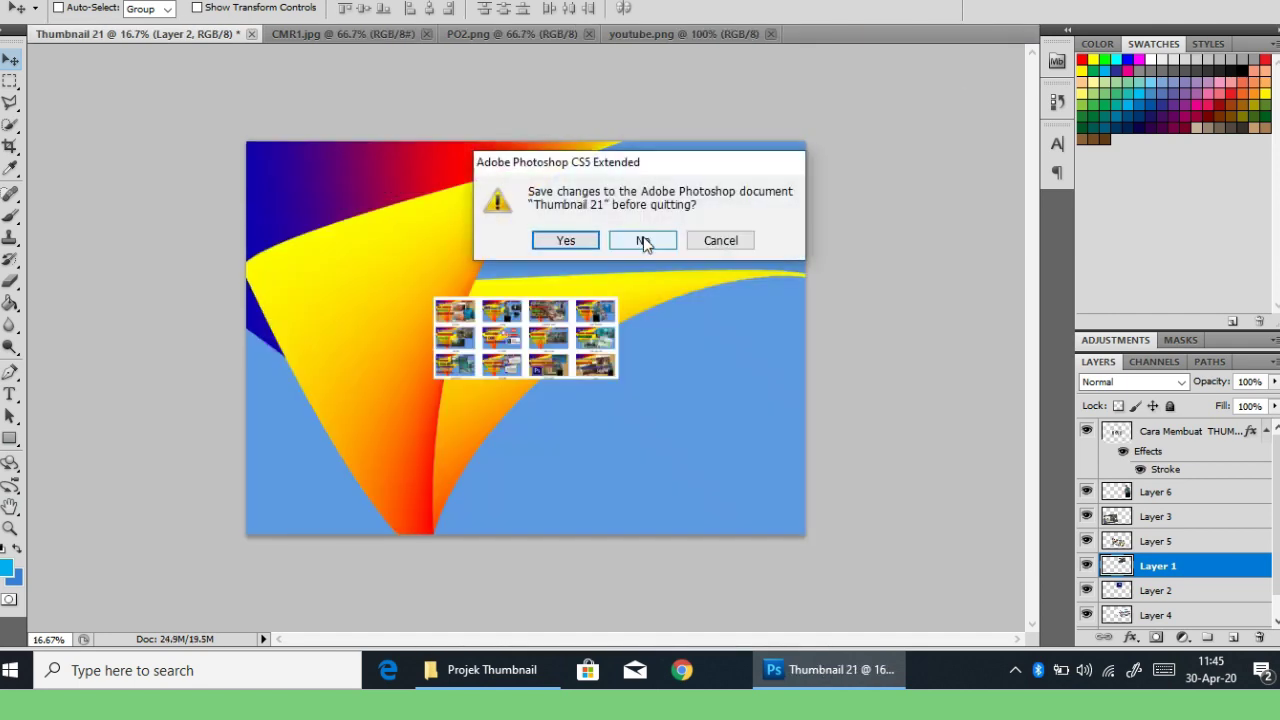
left_click(643, 241)
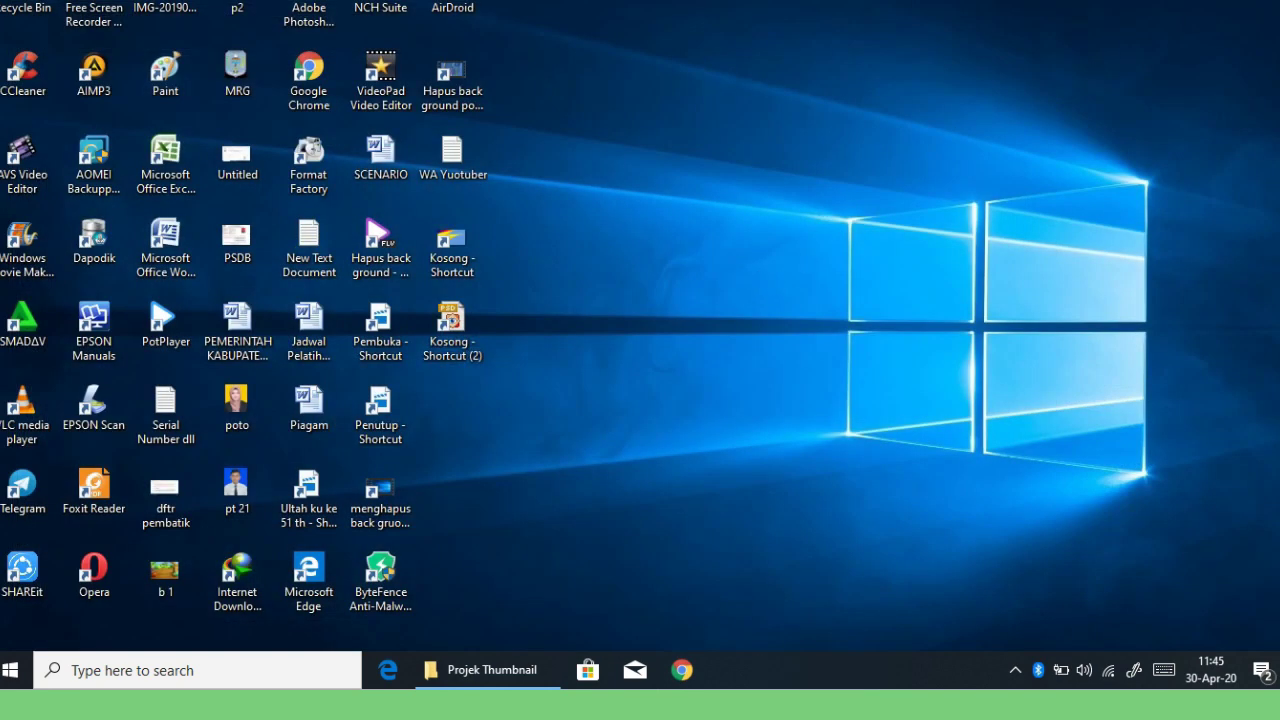
Switch to the Projek Thumbnail folder, open thumbnail 20 in Paint and inspect the whole image.
left_click(478, 672)
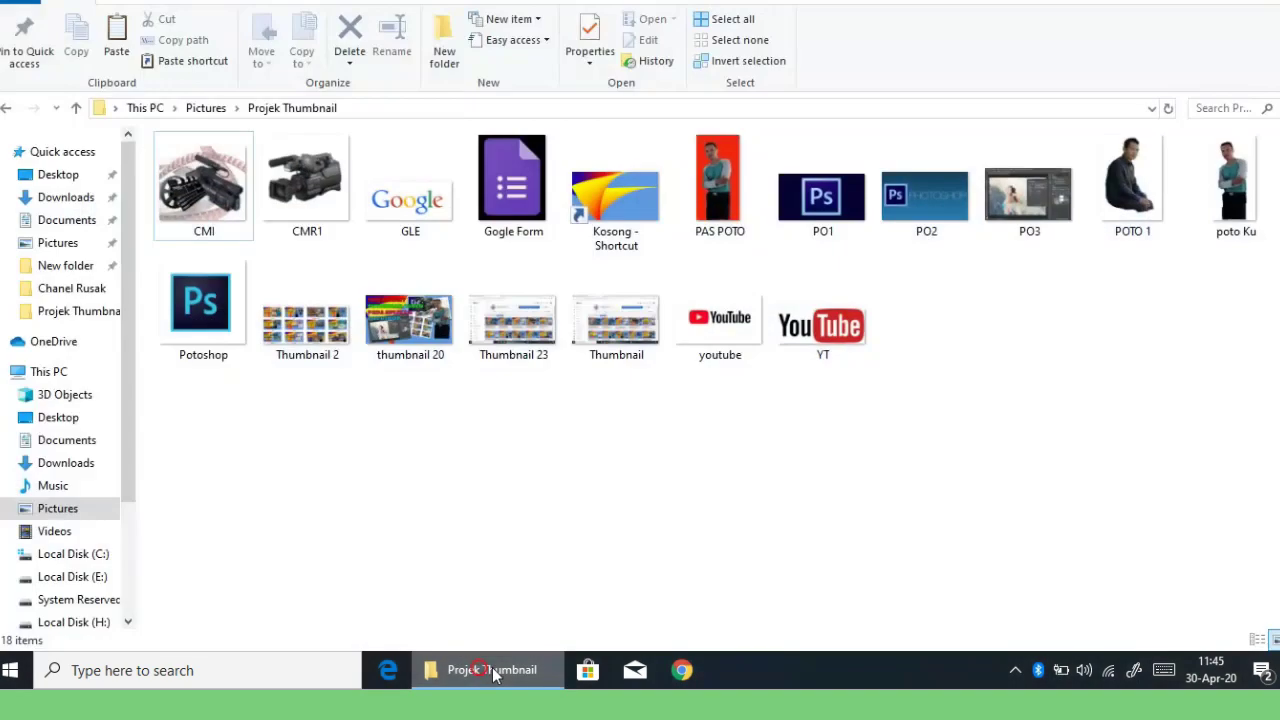
left_click(397, 325)
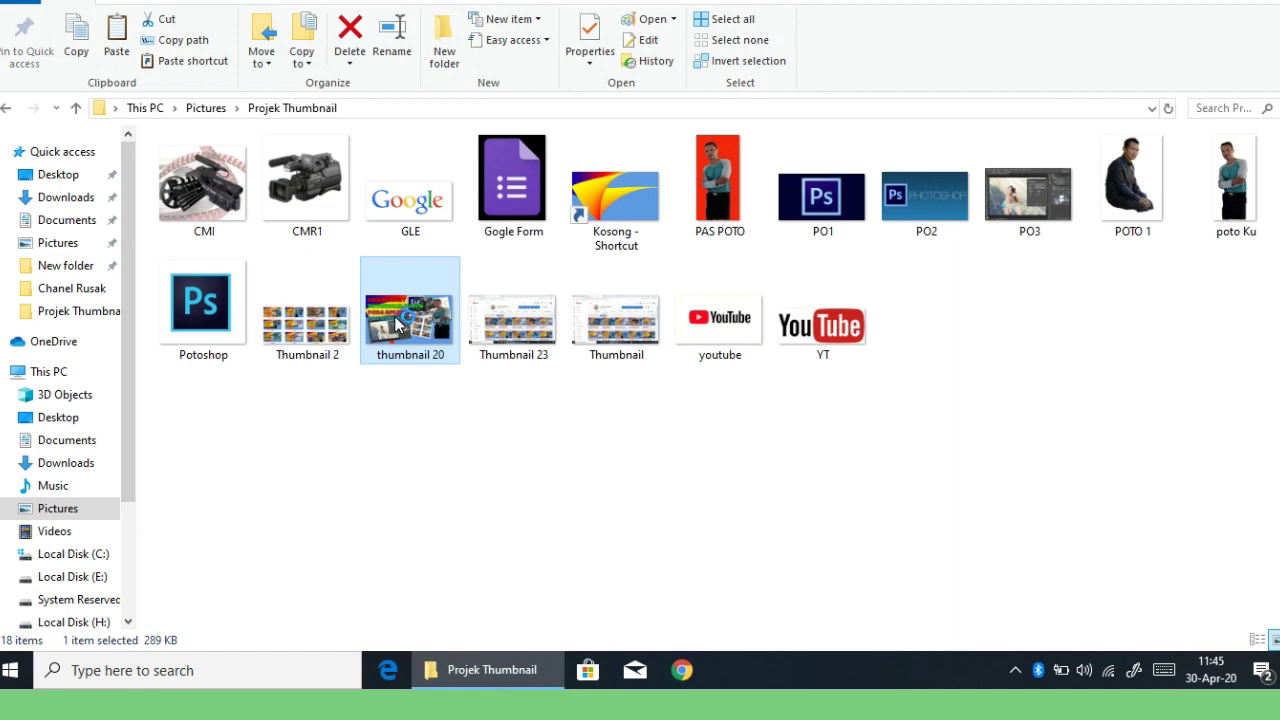
double_click(397, 325)
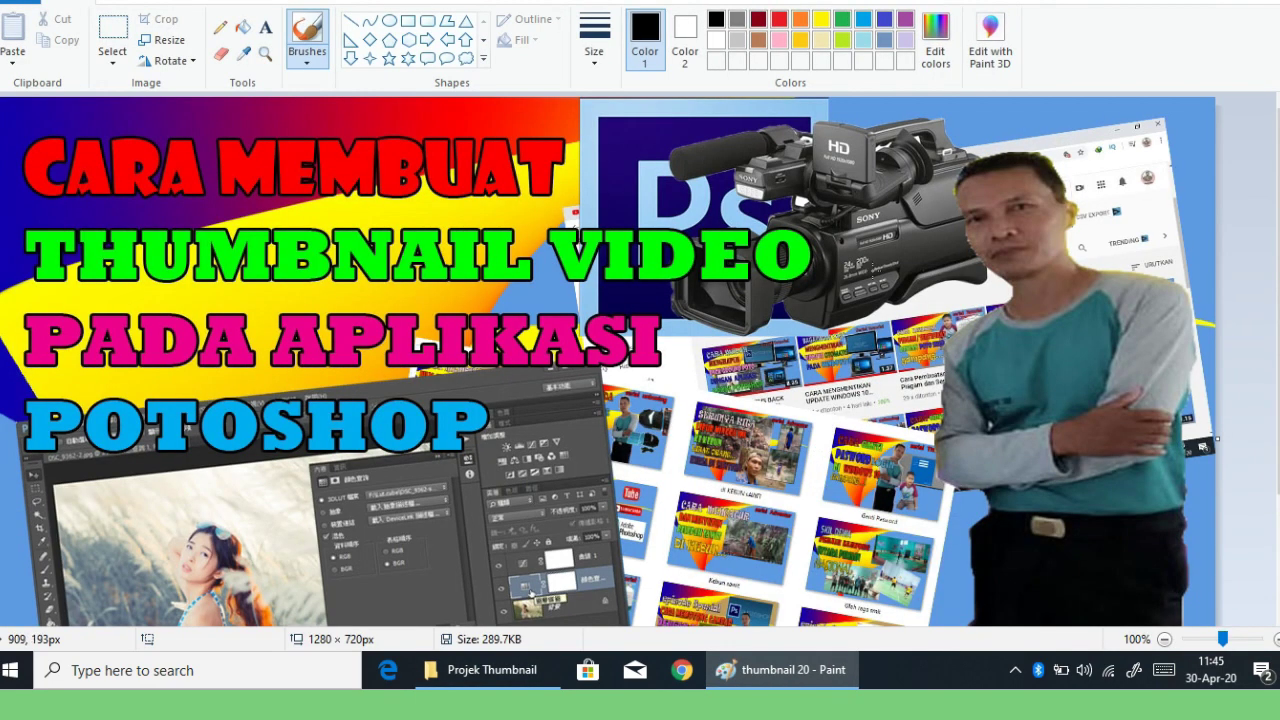
left_click_drag(1272, 136, 1272, 254)
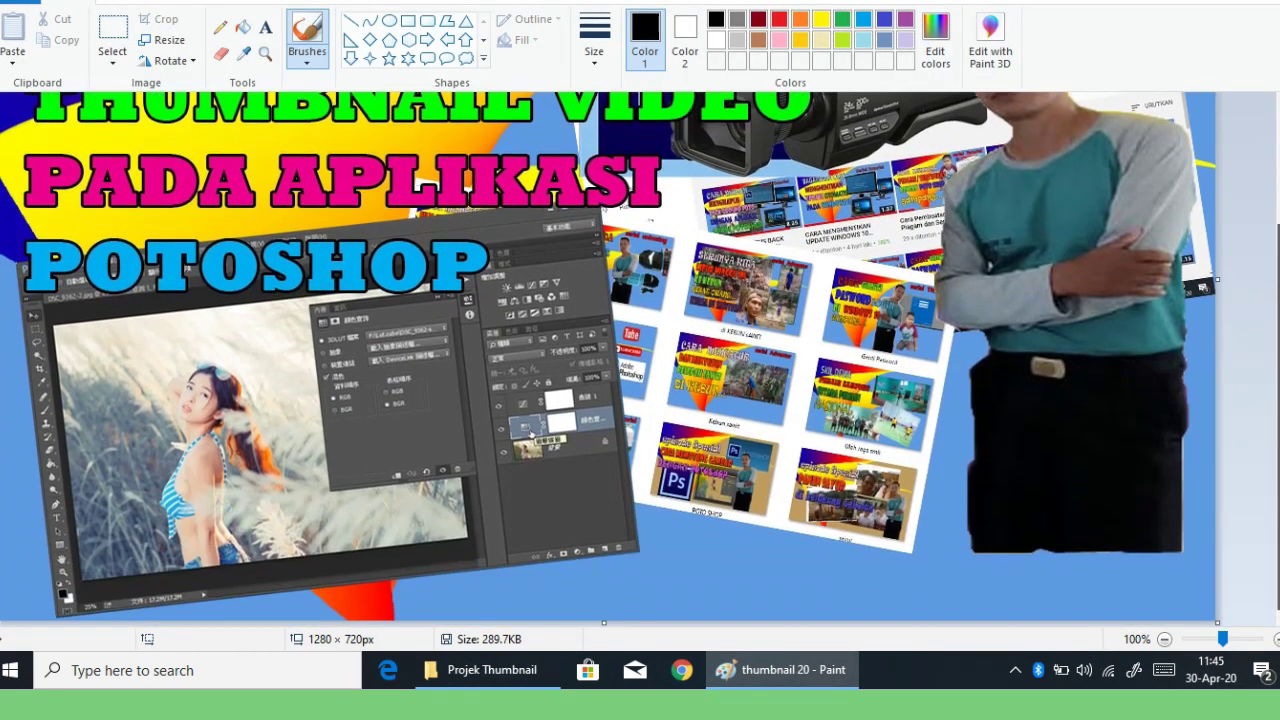
scroll(610, 360, "up", 3)
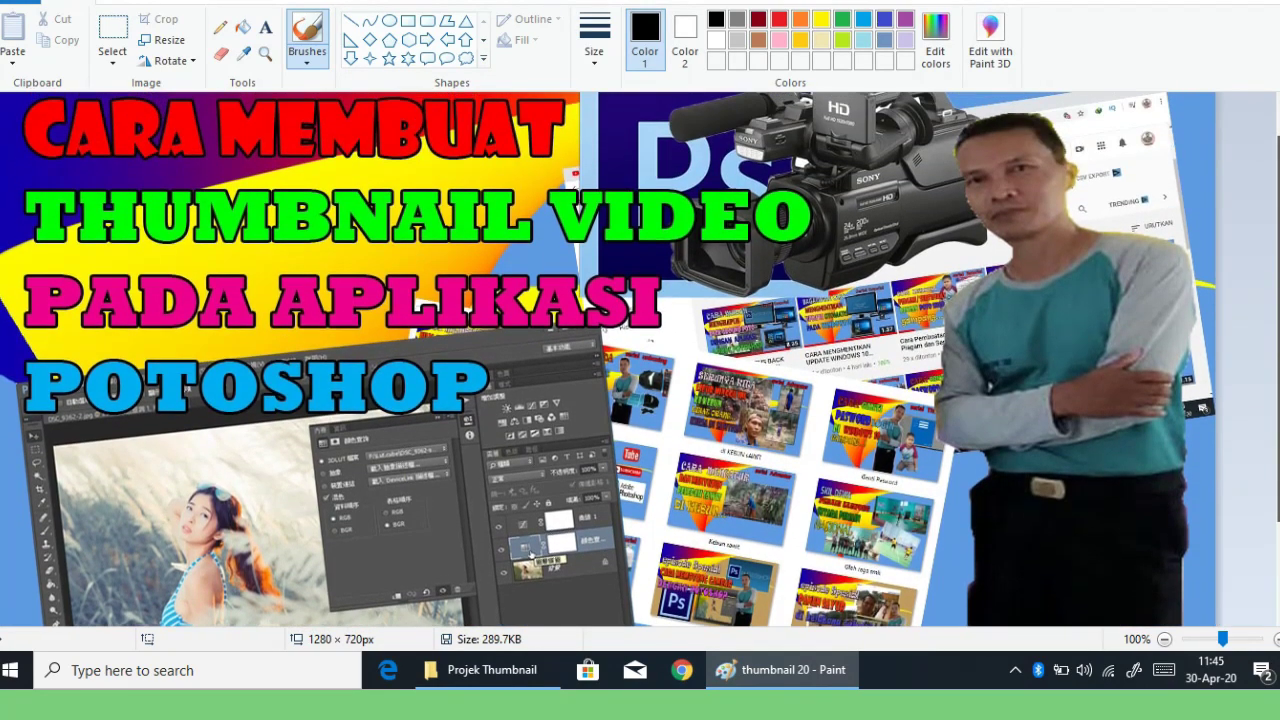